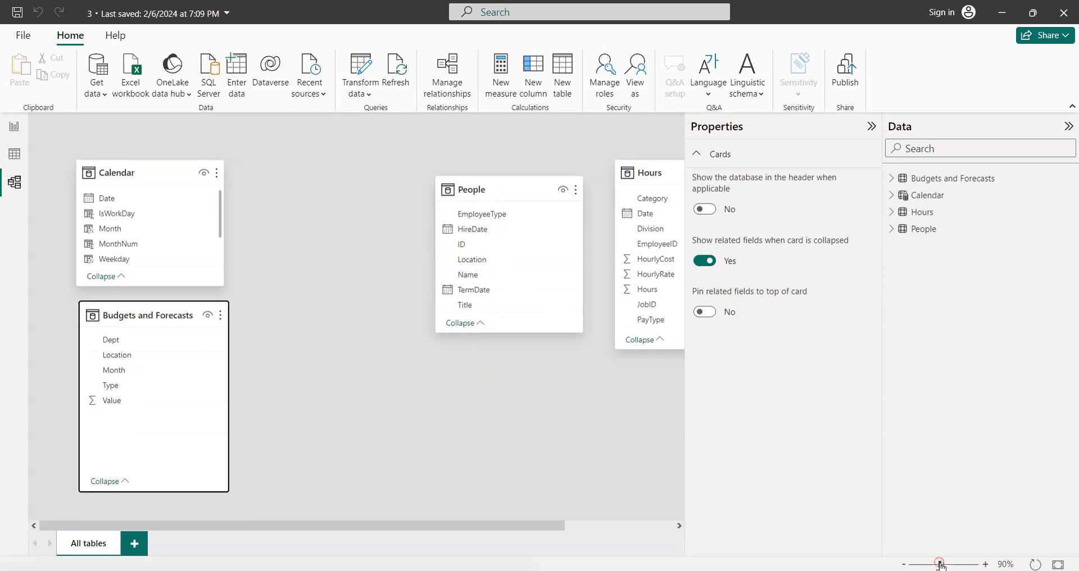
- Move the Budgets and Forecasts card further down and lengthen the Calendar card to fit all its fields down to Year
drag(185, 308, 182, 355)
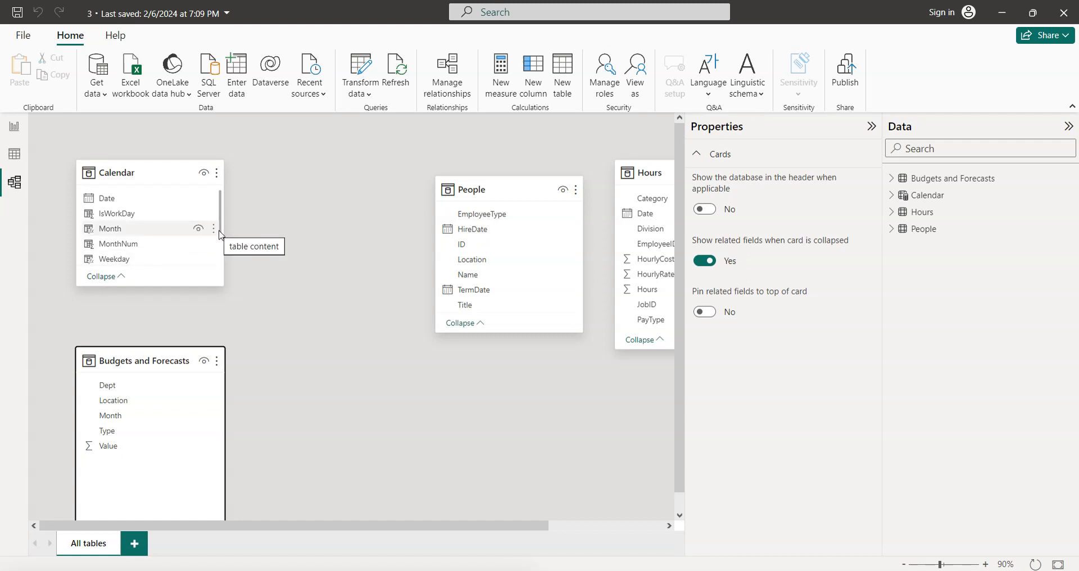
drag(220, 227, 220, 207)
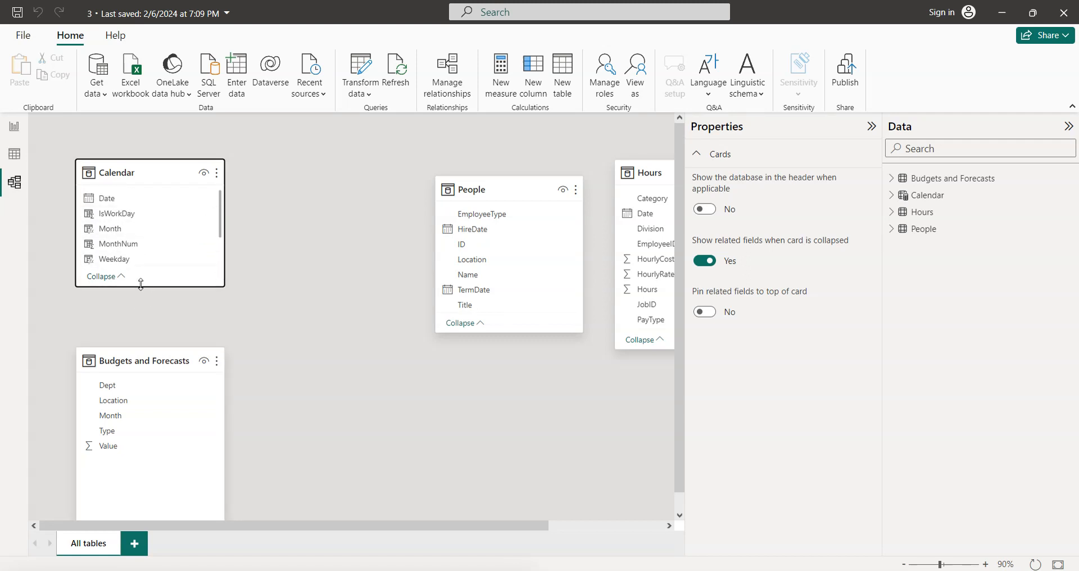
drag(140, 284, 141, 333)
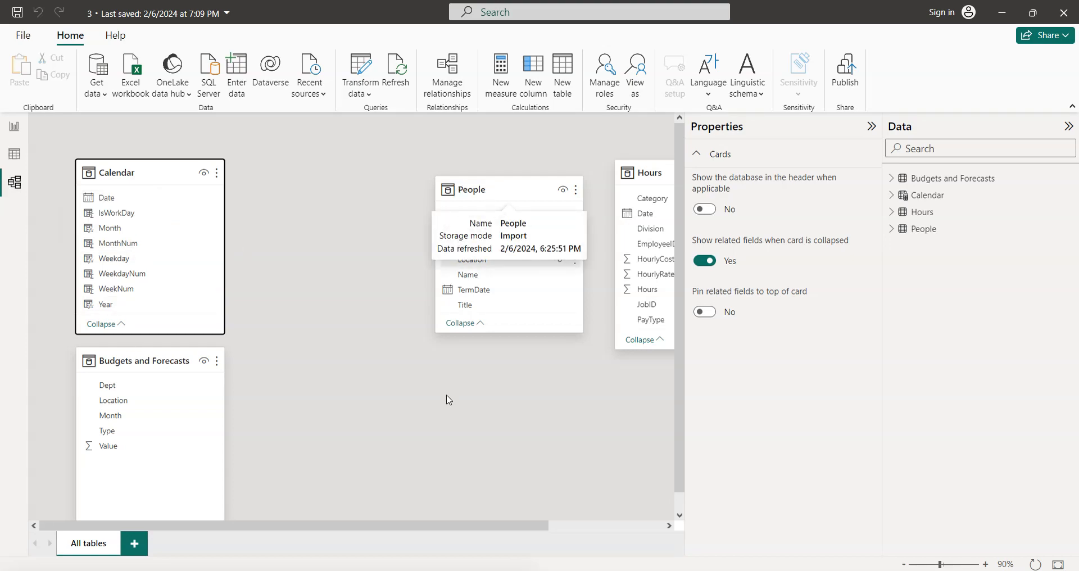
- Check the layout slide in PowerPoint, and in Power BI place the People card beside Calendar and the Hours card below People
click(675, 570)
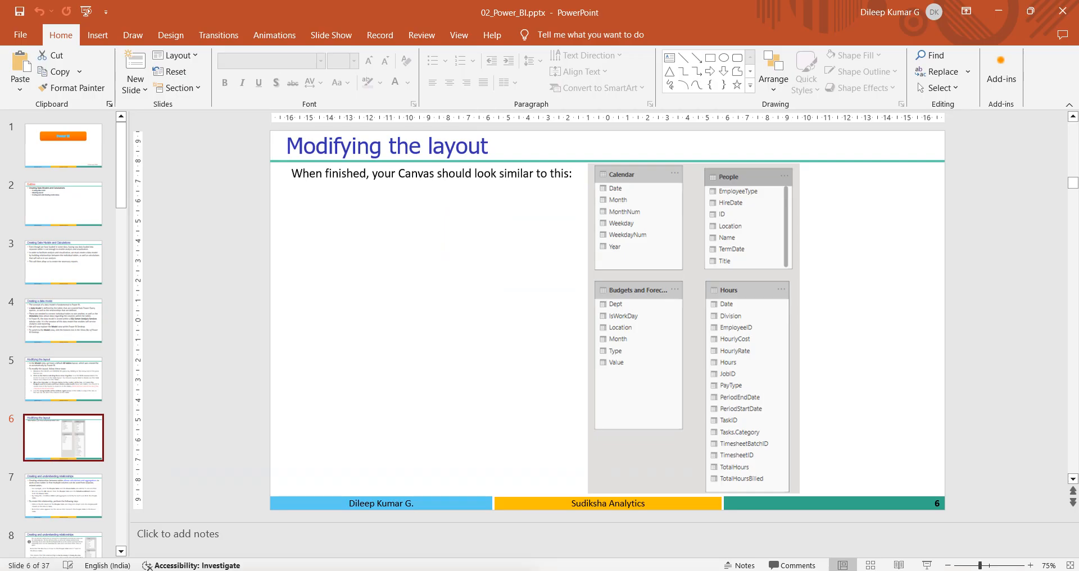
click(695, 570)
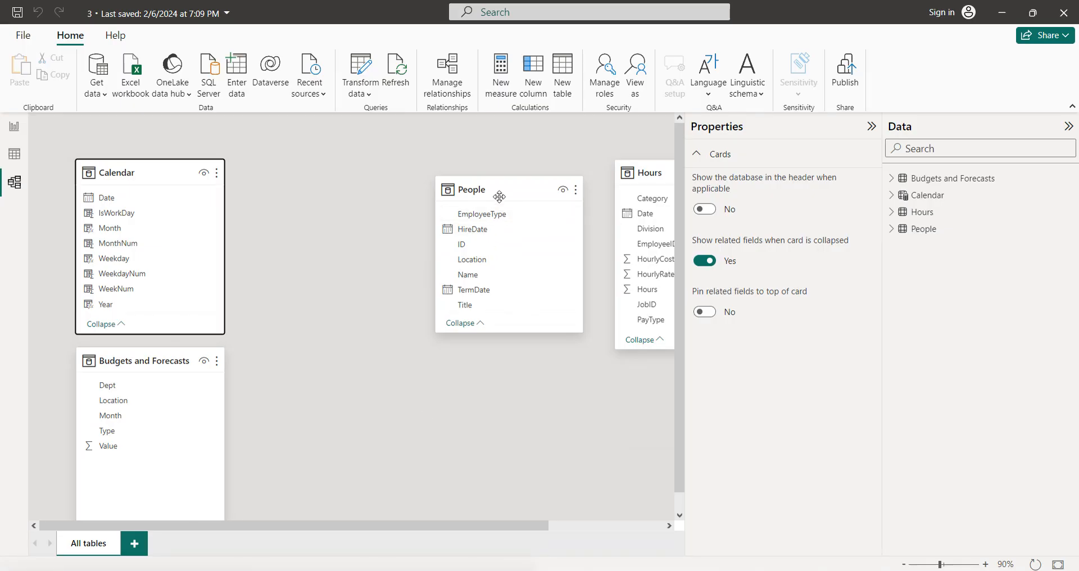
click(500, 184)
drag(500, 184, 325, 168)
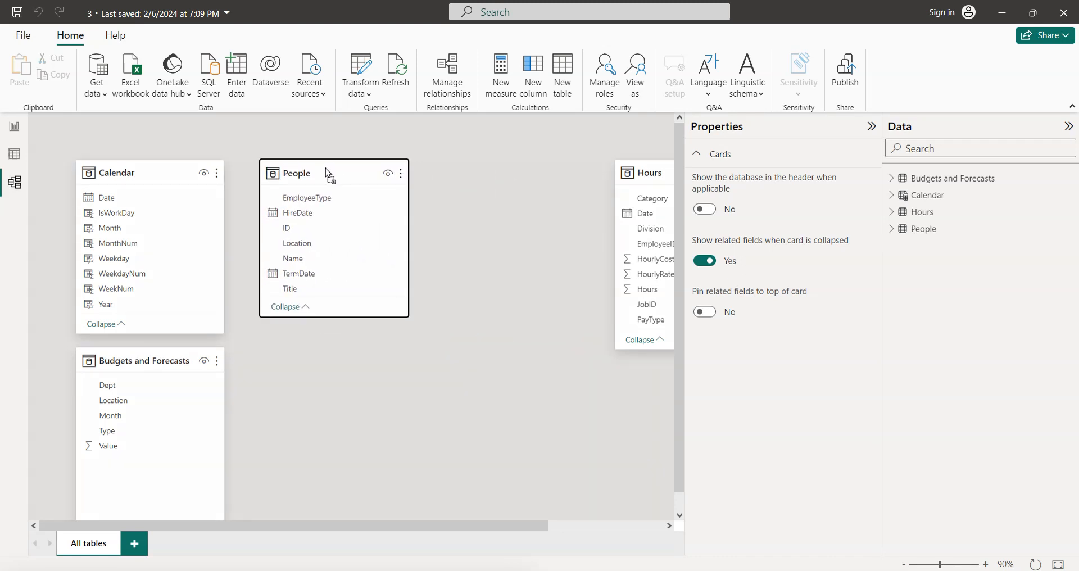
drag(630, 187, 308, 347)
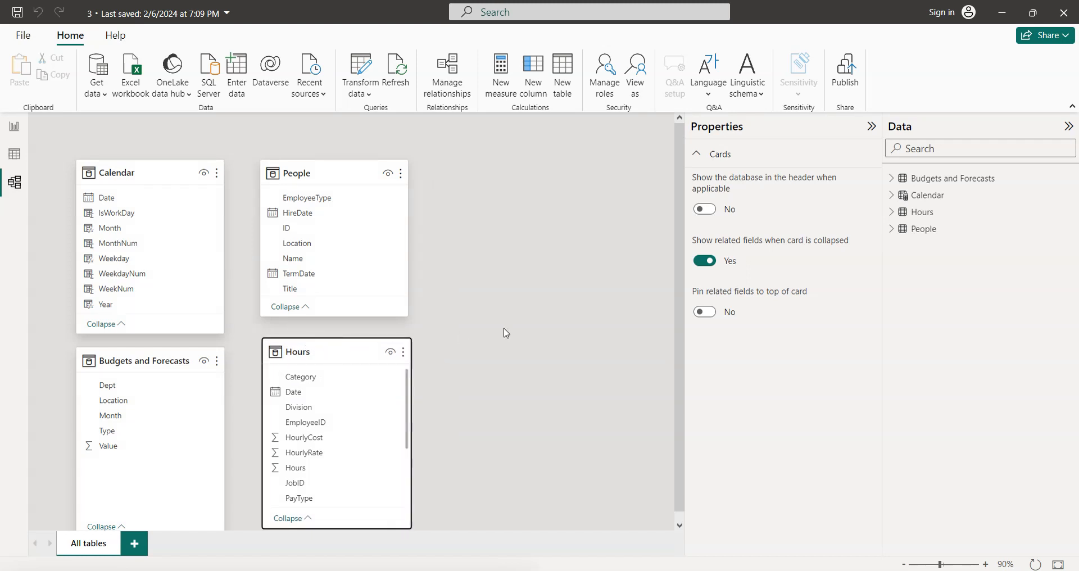
- Lengthen the Hours card to fit all its fields down to TotalHoursBilled
drag(676, 316, 676, 346)
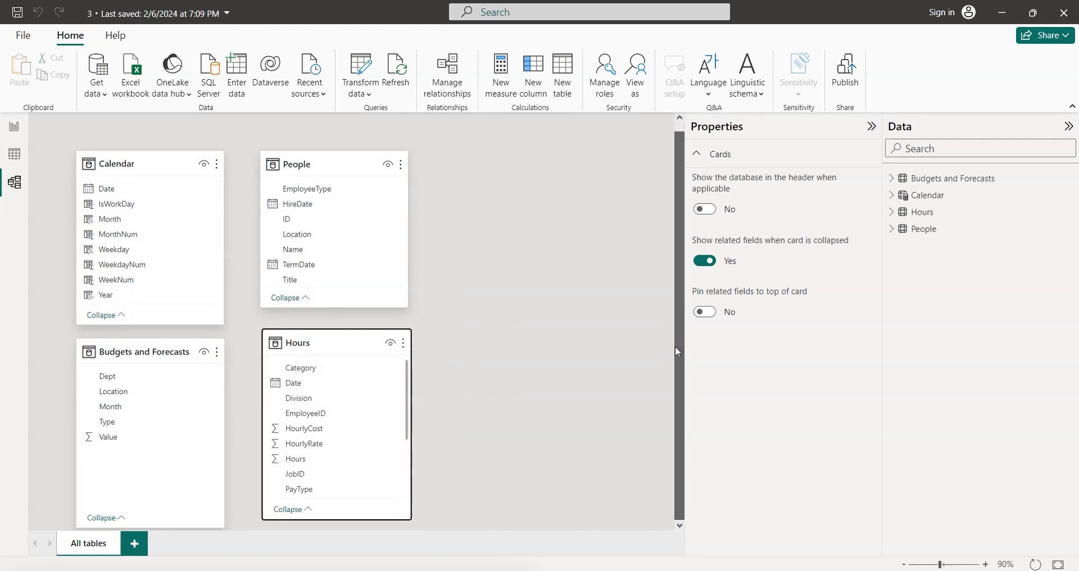
drag(347, 518, 349, 542)
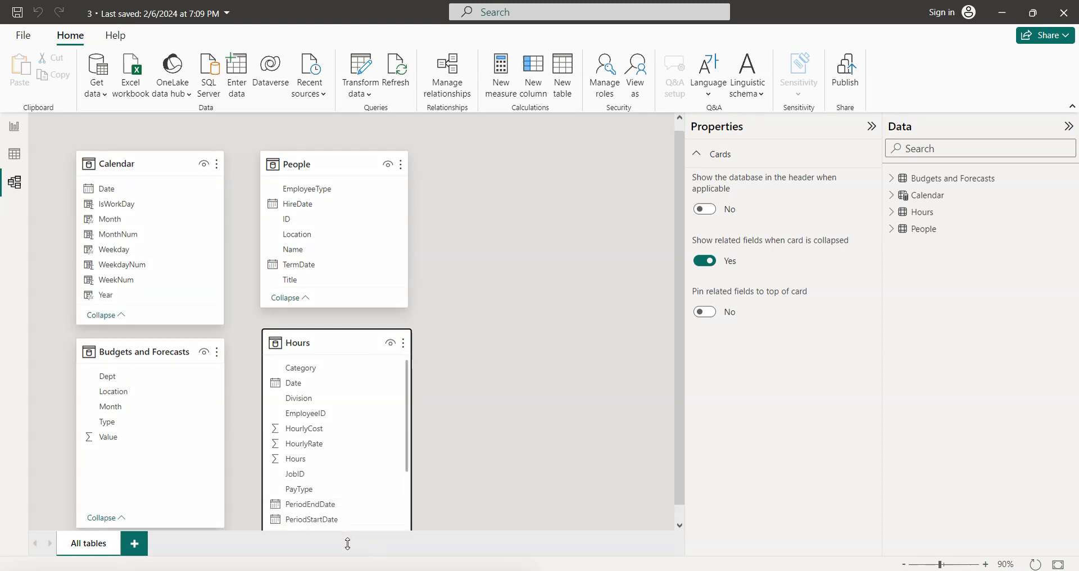
drag(677, 407, 677, 424)
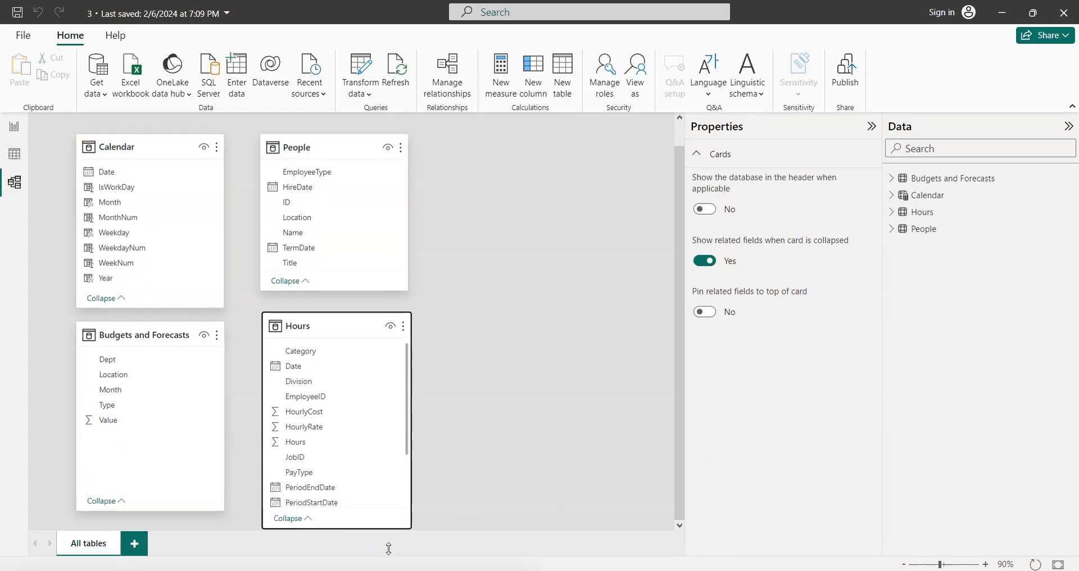
drag(352, 529, 354, 557)
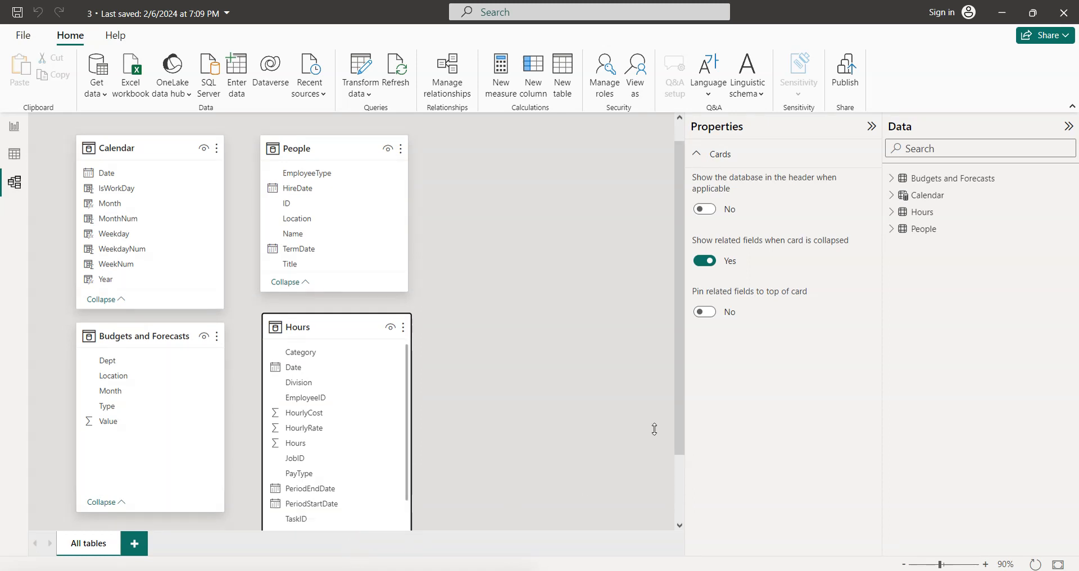
drag(678, 381, 677, 453)
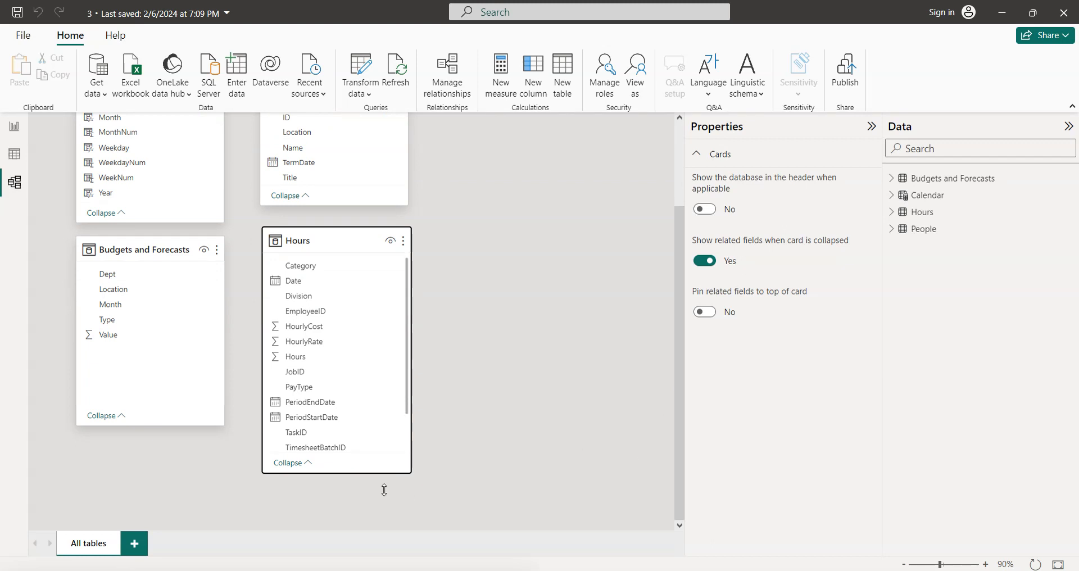
drag(338, 474, 340, 525)
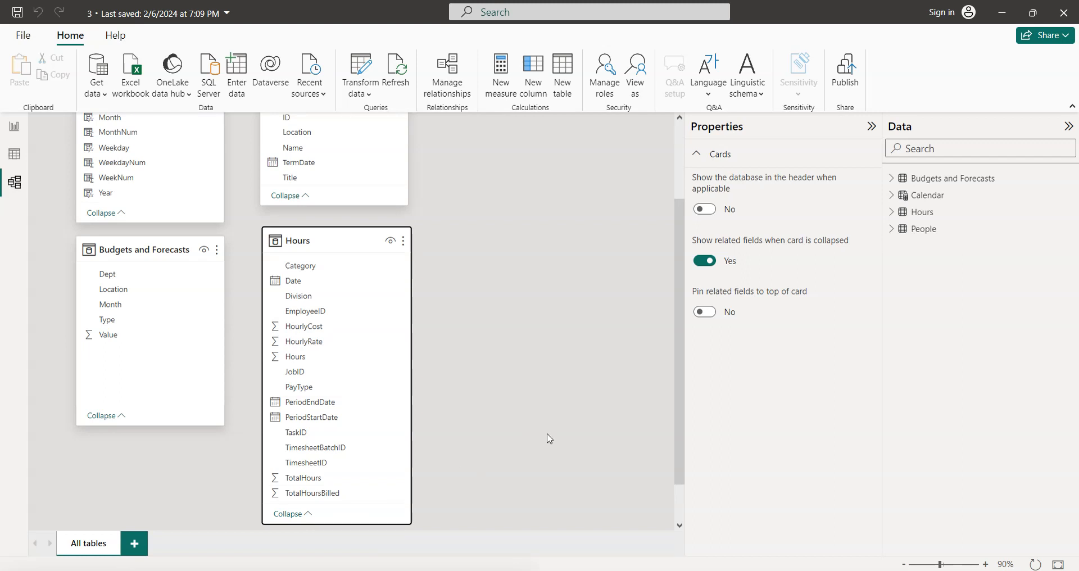
drag(679, 333, 674, 210)
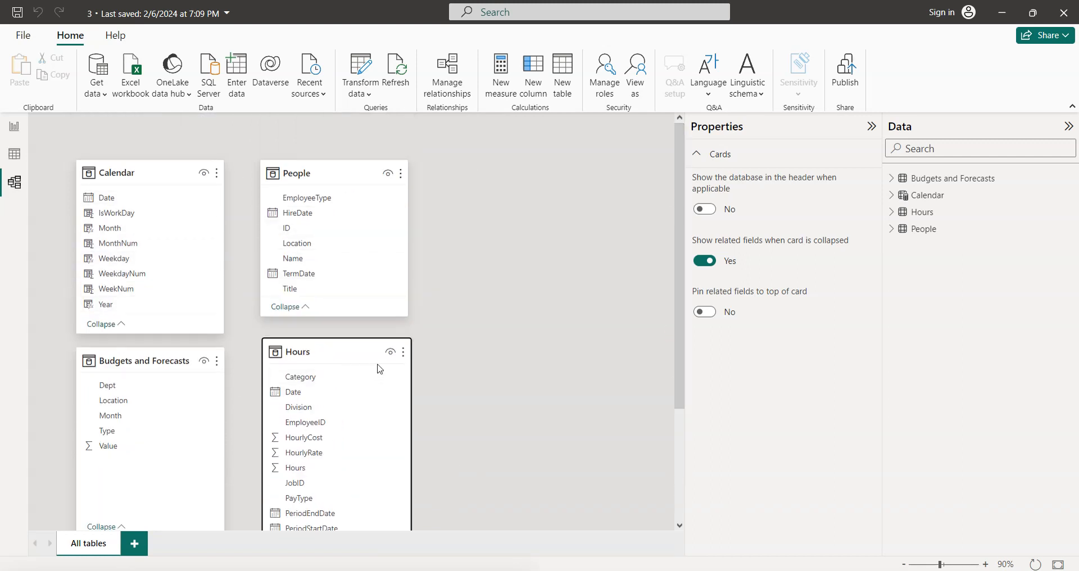
- Open slide 7 in PowerPoint, and in Power BI relate the People table's ID column to EmployeeID in the Hours table
key(alt+Tab)
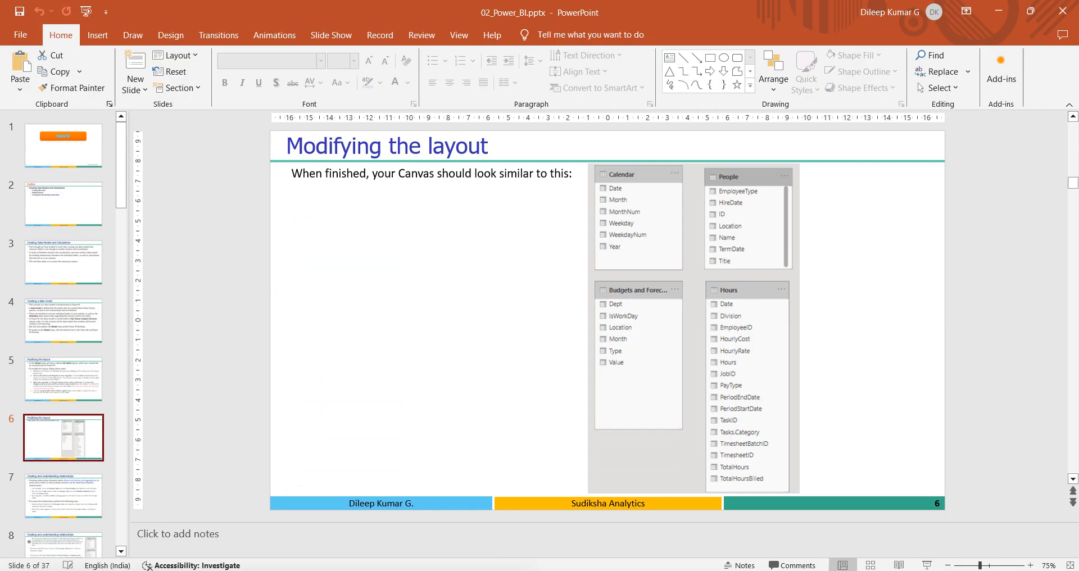
click(65, 513)
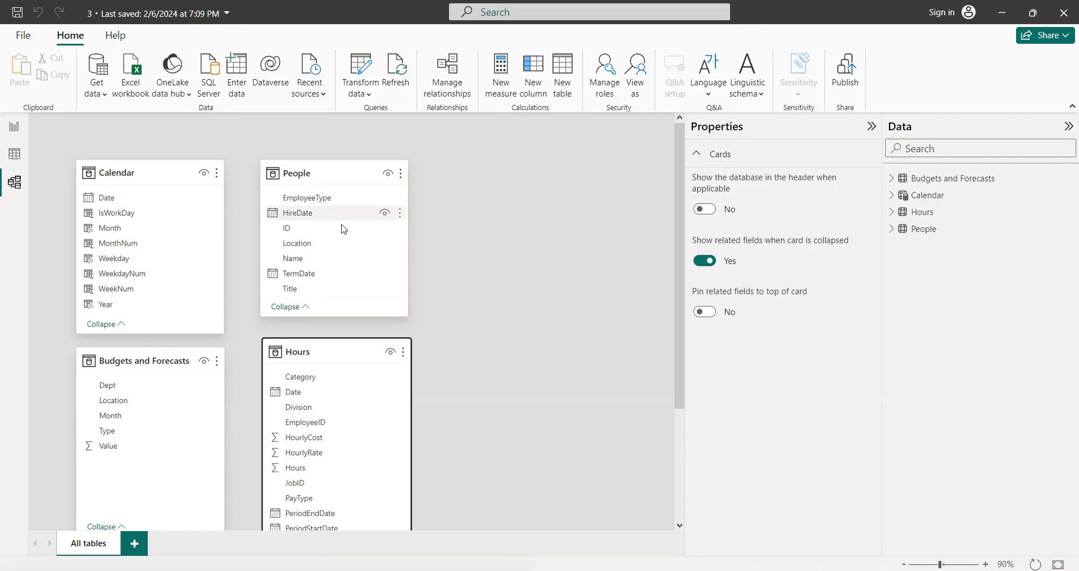
mouse_move(304, 173)
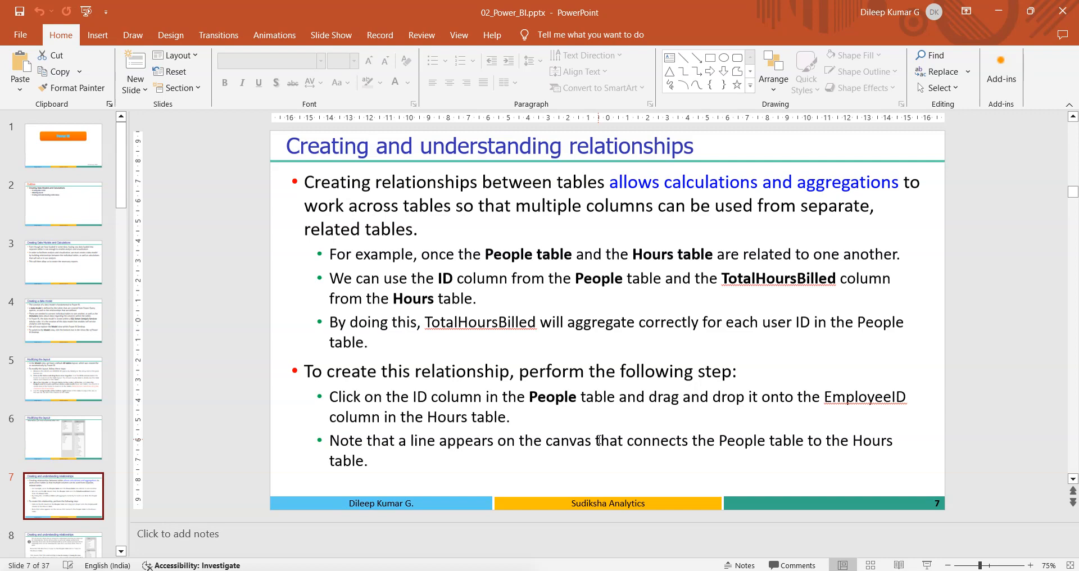
key(alt+Tab)
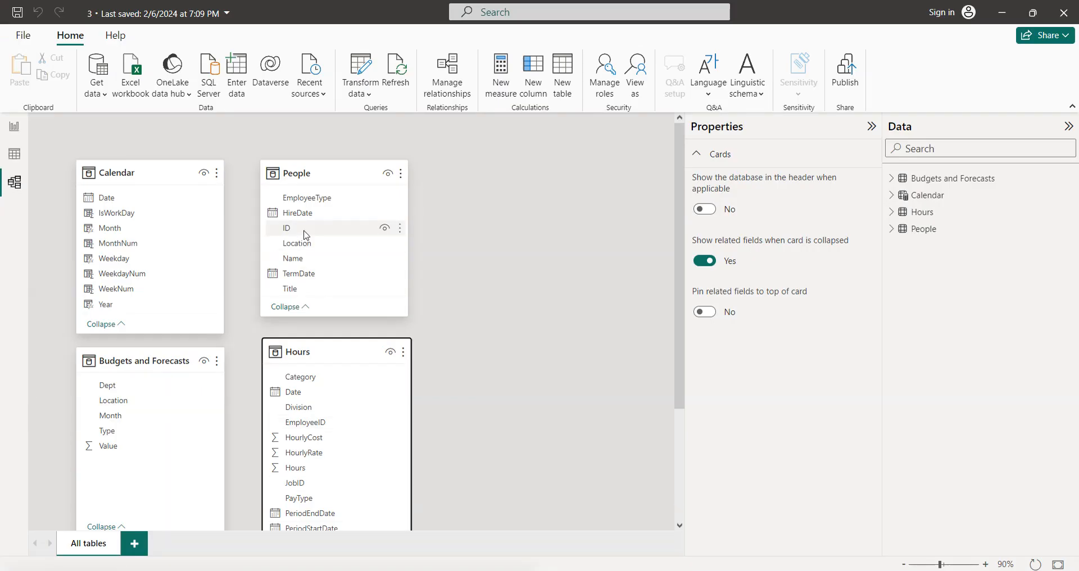
click(304, 230)
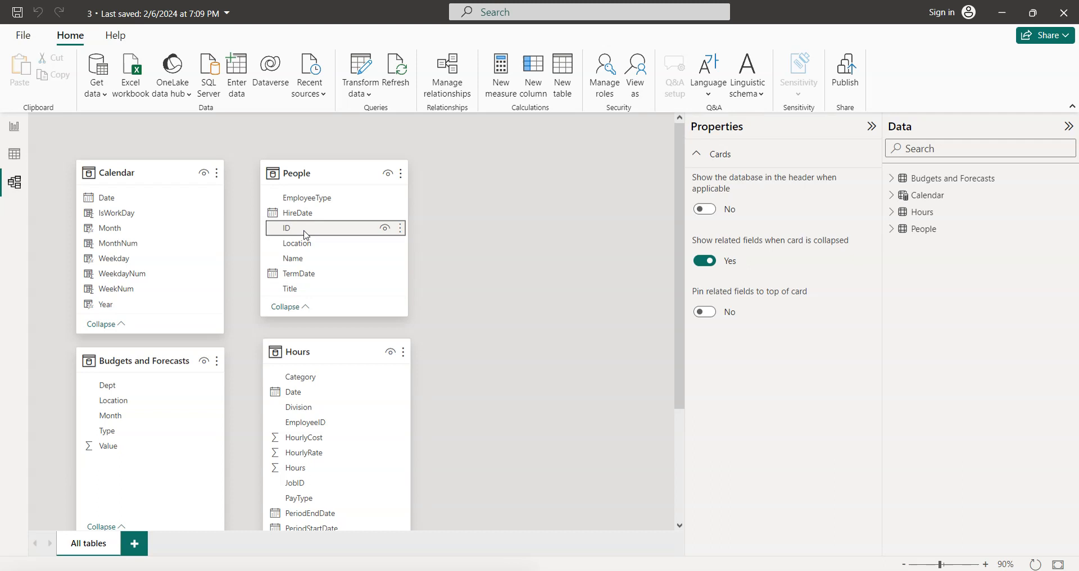
drag(304, 235, 303, 423)
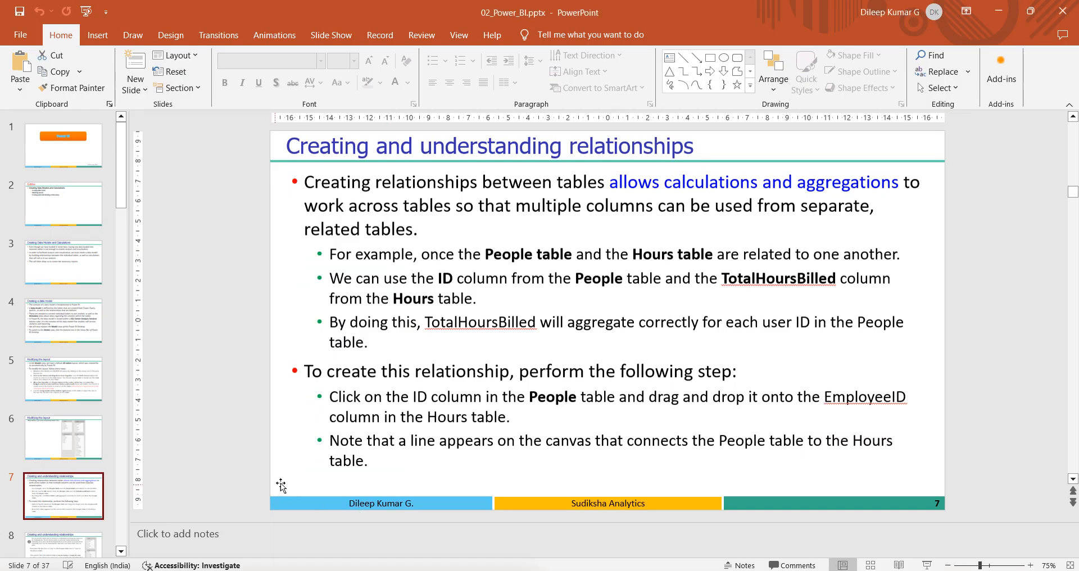
- Open slide 8 in PowerPoint and review the Hours–People relationship's cardinality and cross filter options in Power BI, keeping Many to one and Single
click(85, 544)
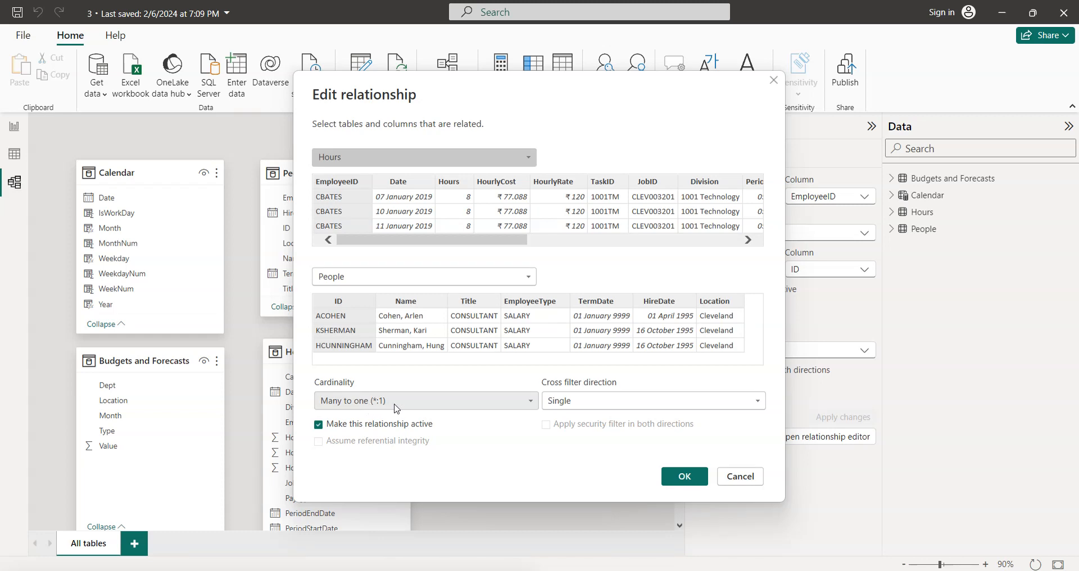
click(528, 401)
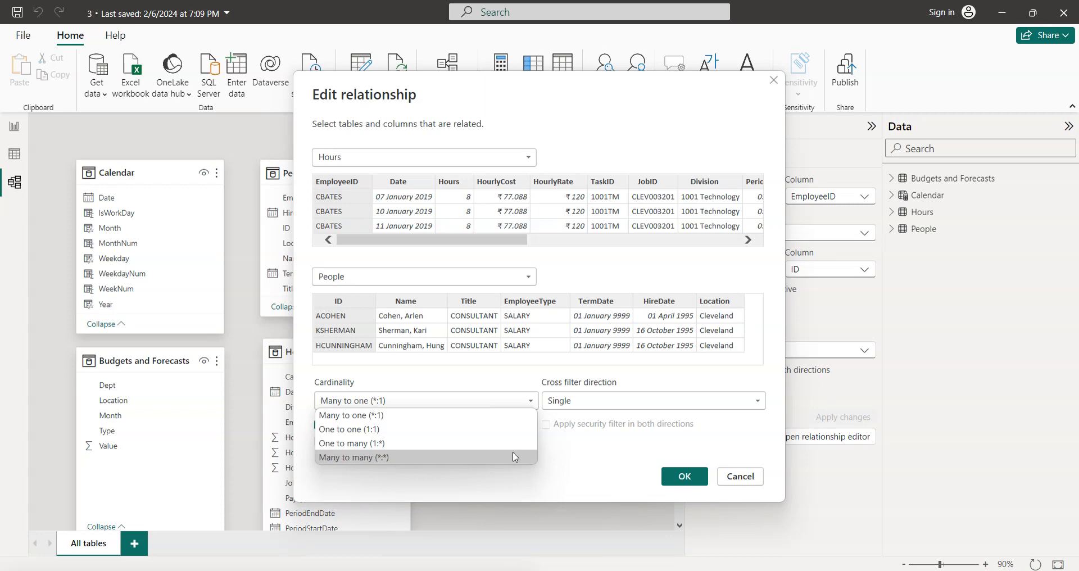
click(576, 458)
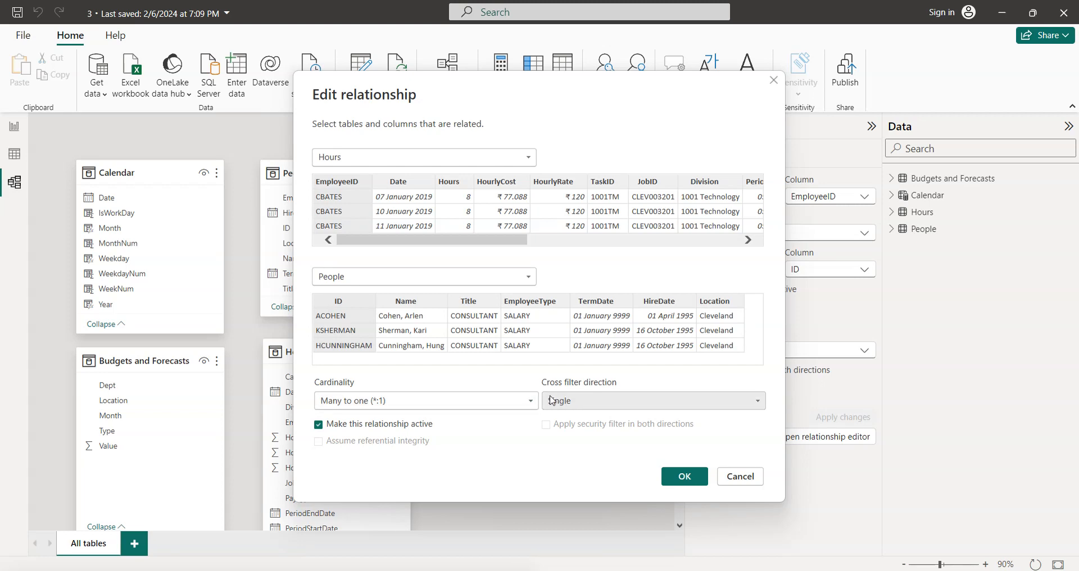
click(588, 402)
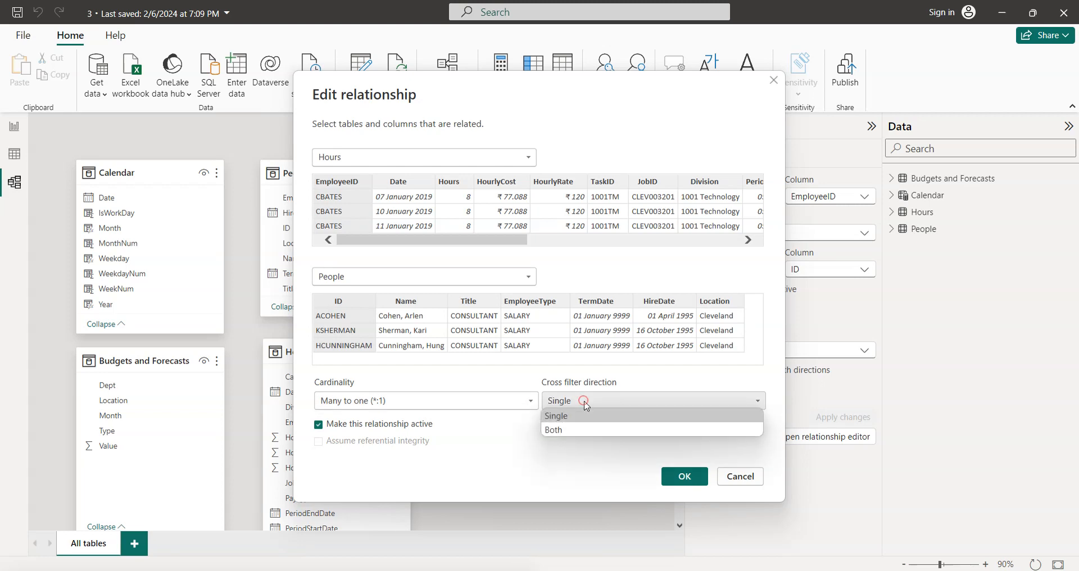
click(619, 403)
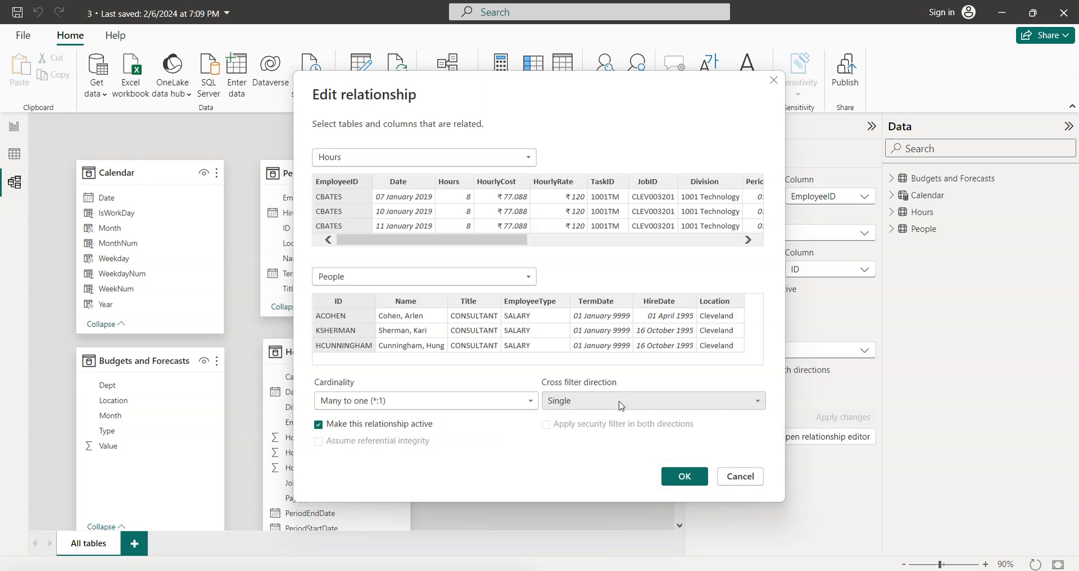
click(620, 403)
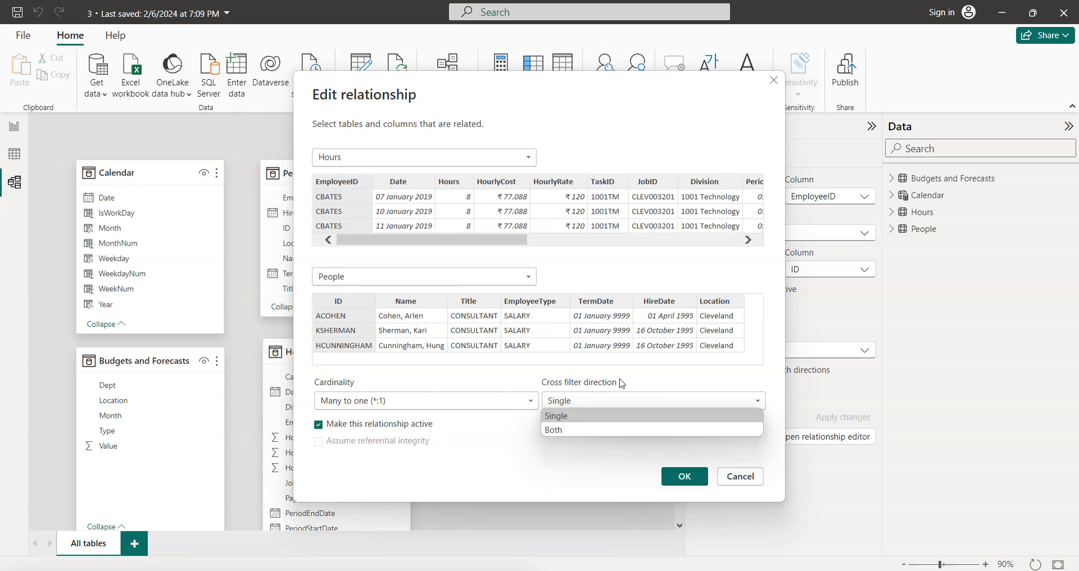
click(533, 469)
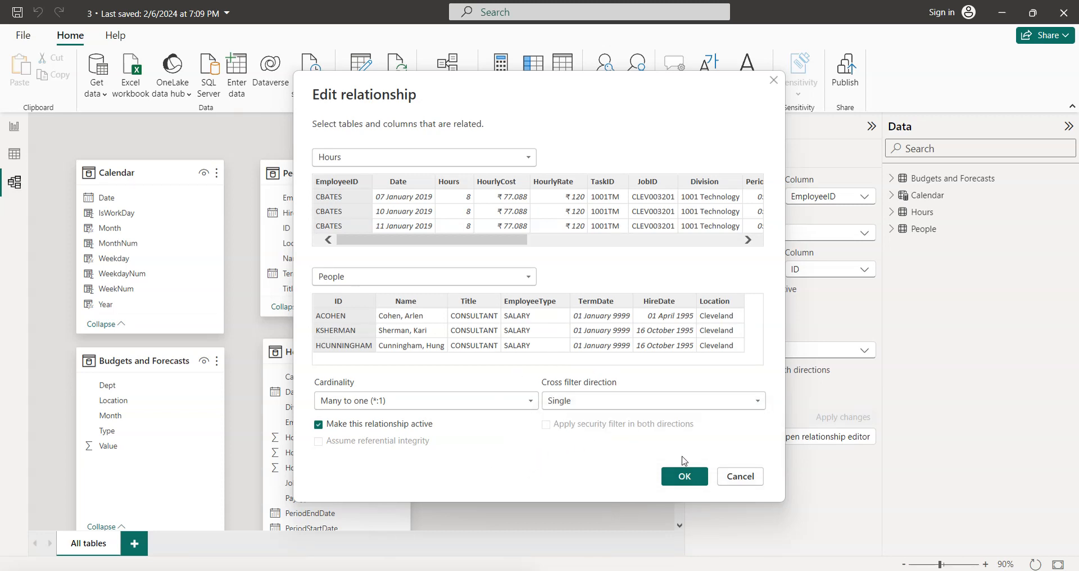
click(684, 476)
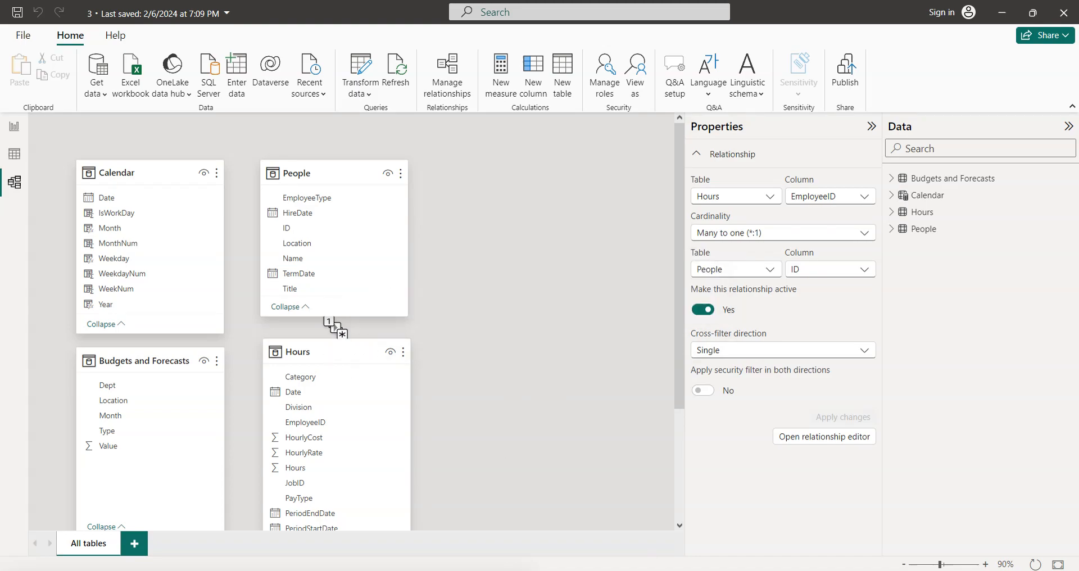
- Switch to PowerPoint and view slides 9 and 10 on relationship cardinalities and cross filter direction
click(528, 570)
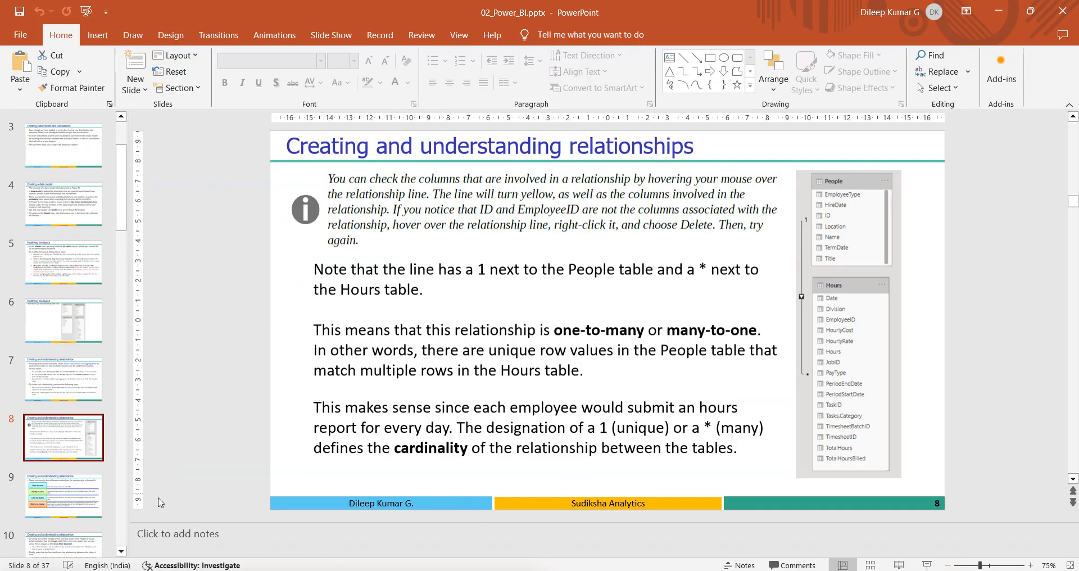
click(78, 503)
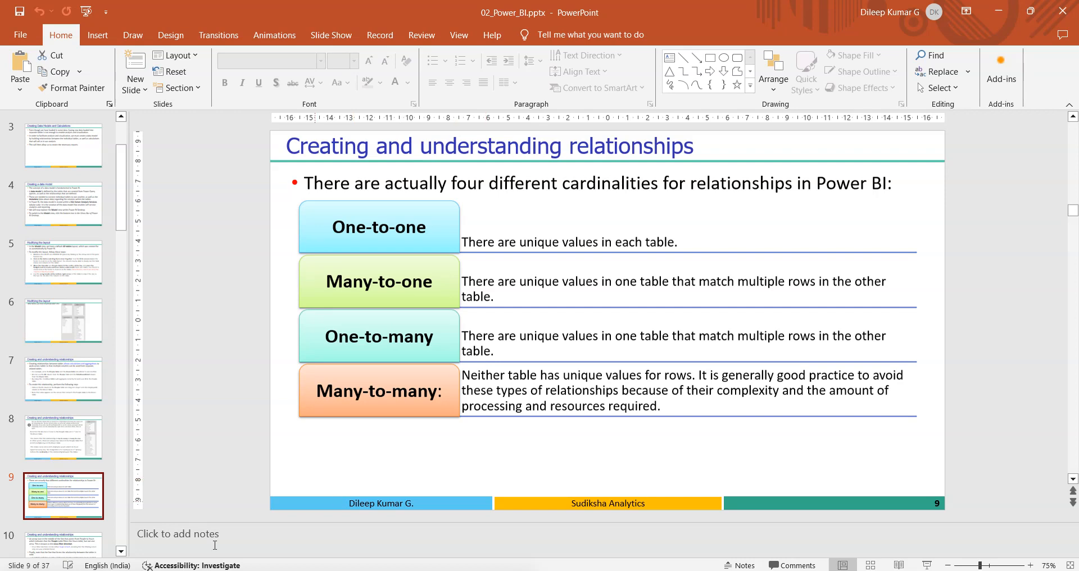
click(63, 544)
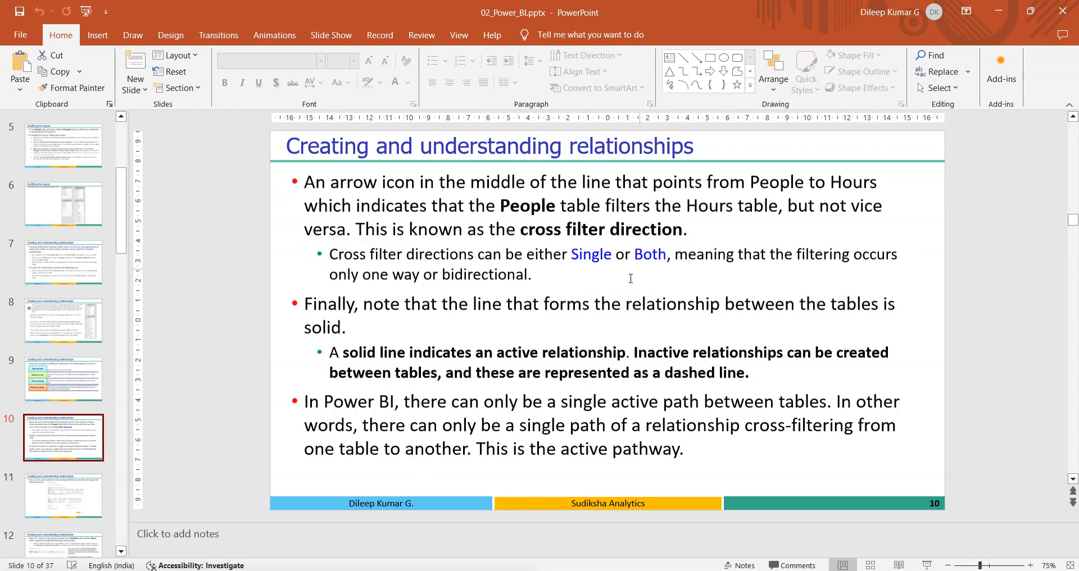
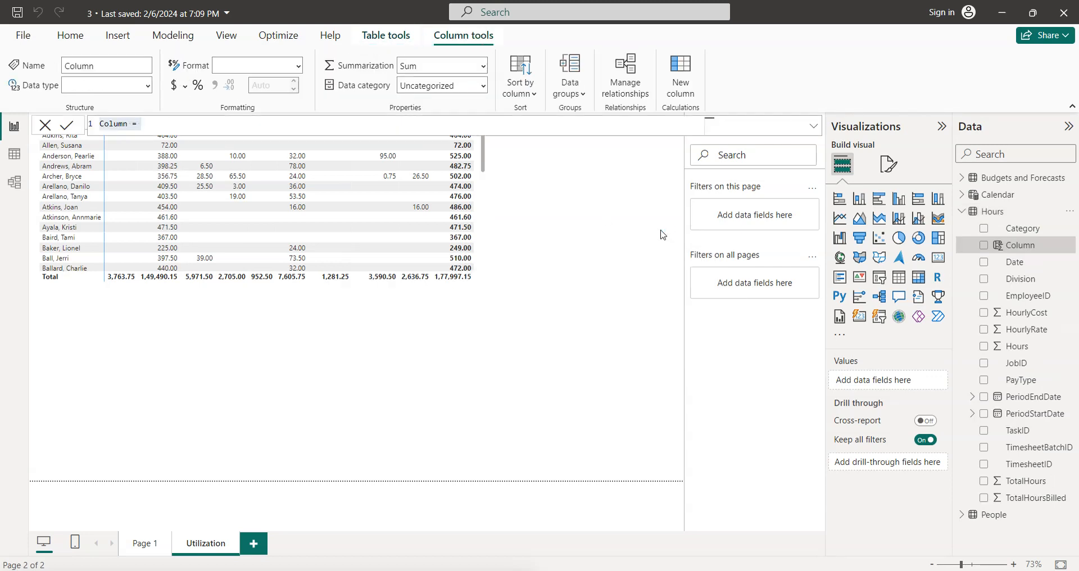
- Enter SUM(Hours) as the formula of the new calculated column in the Hours table
click(229, 129)
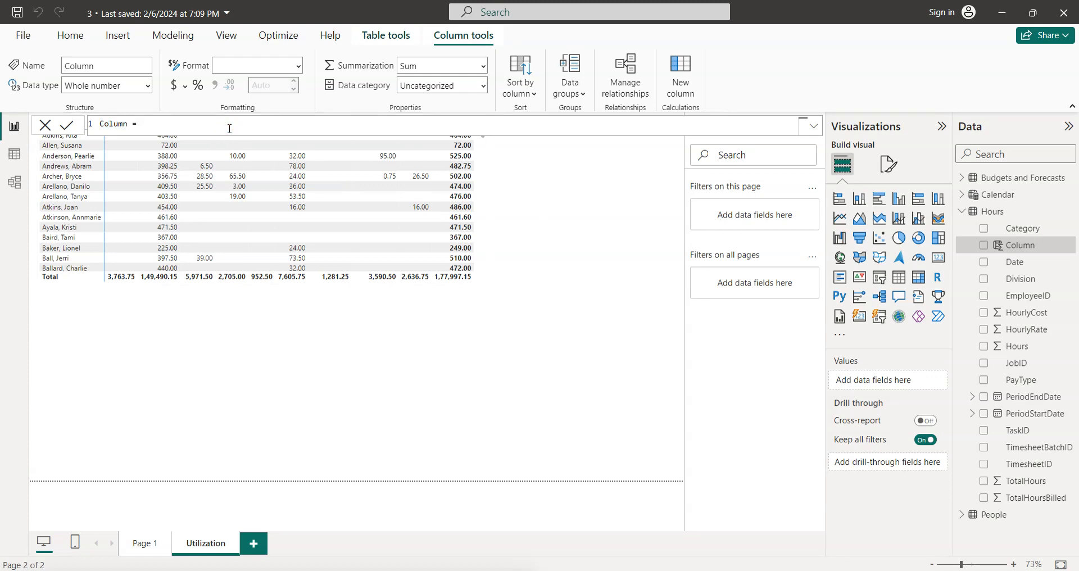
text(sum)
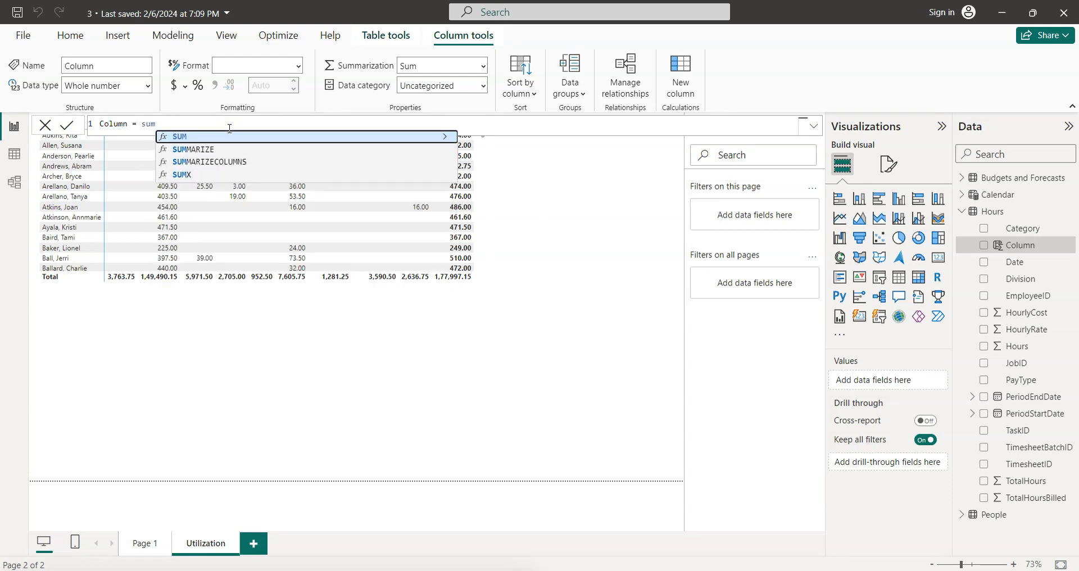
click(241, 137)
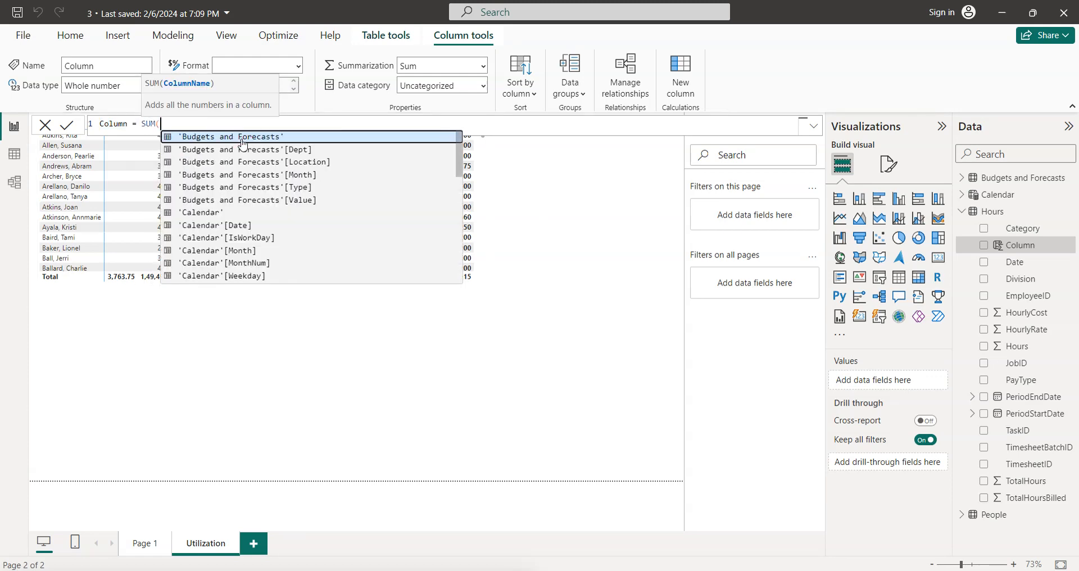
text(h)
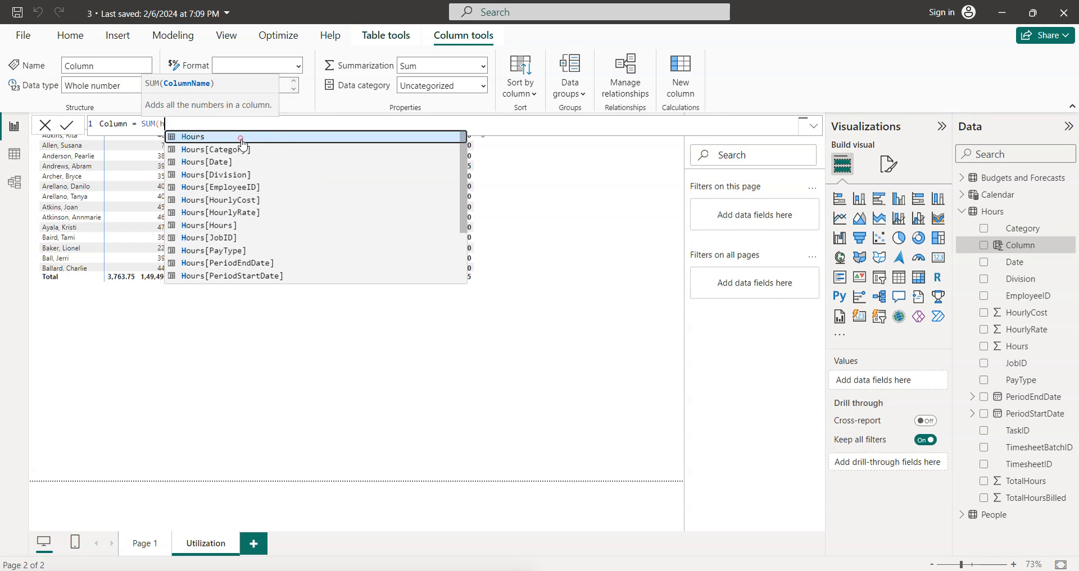
click(240, 137)
text())
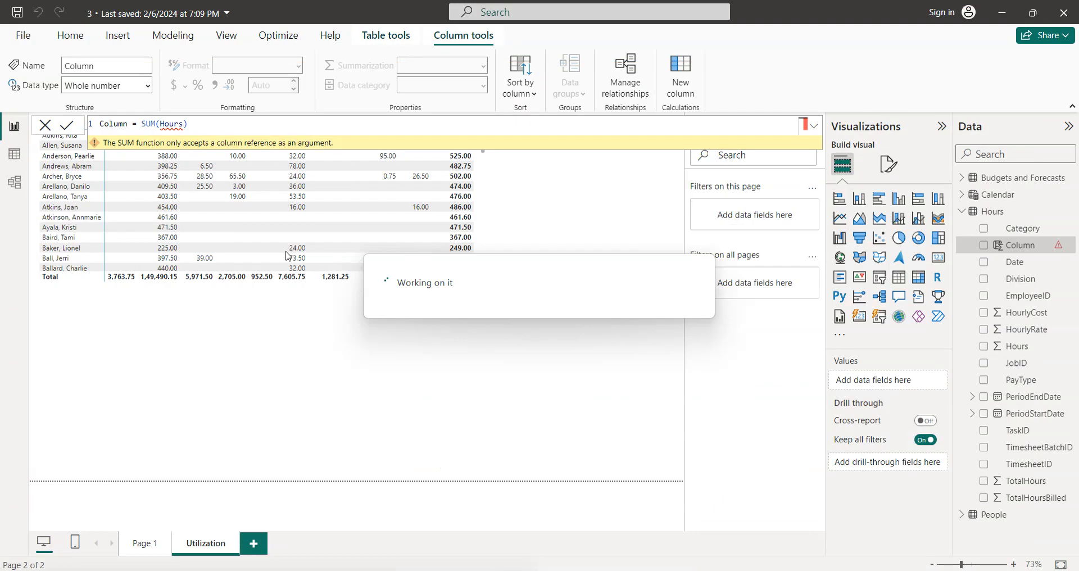
- Correct the SUM argument to the column reference [Hours] and commit the formula Column = SUM([Hours])
drag(162, 123, 189, 125)
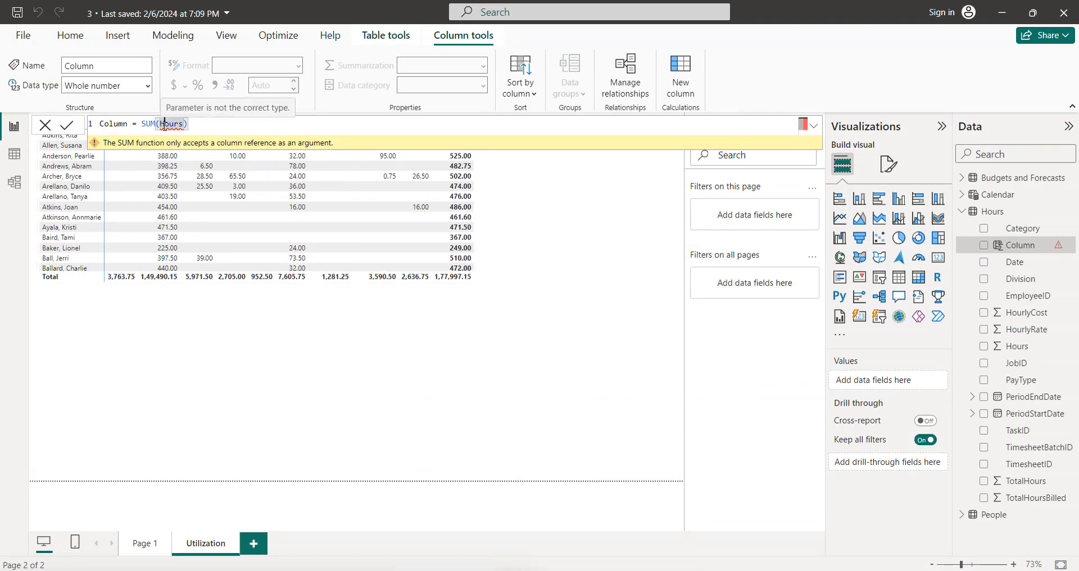
text([)
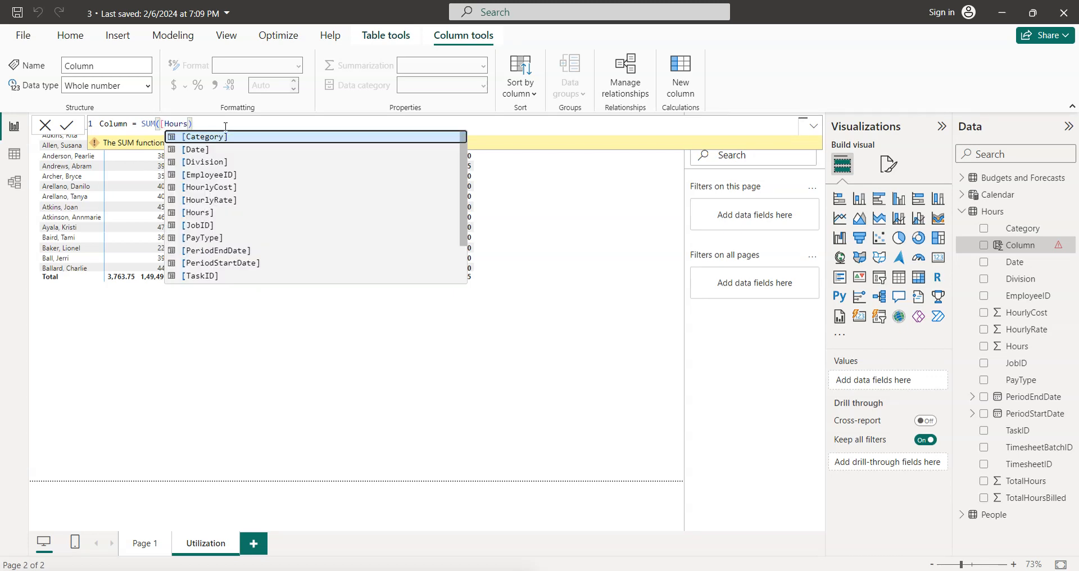
click(191, 125)
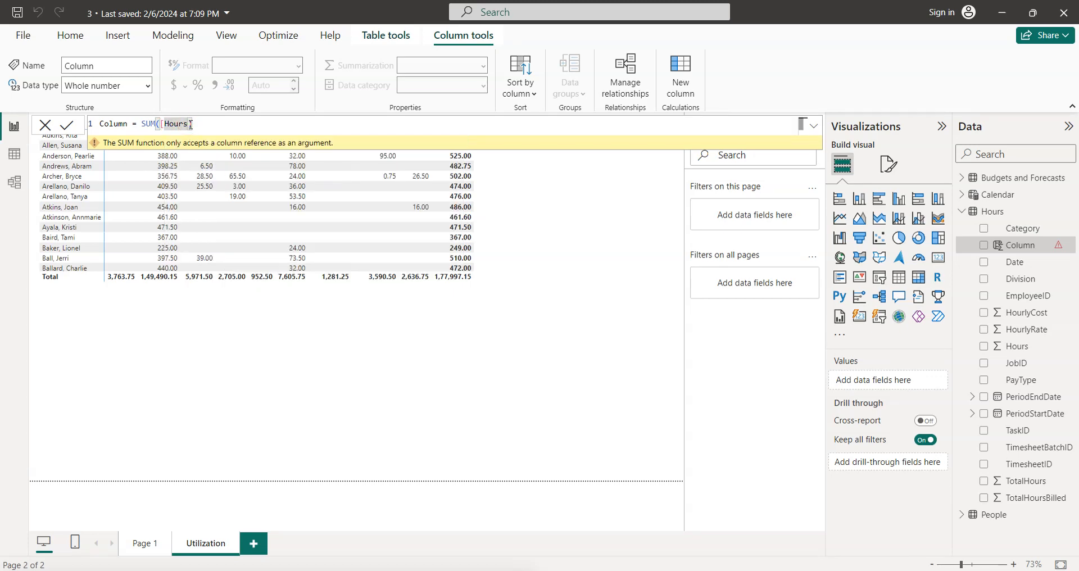
text(])
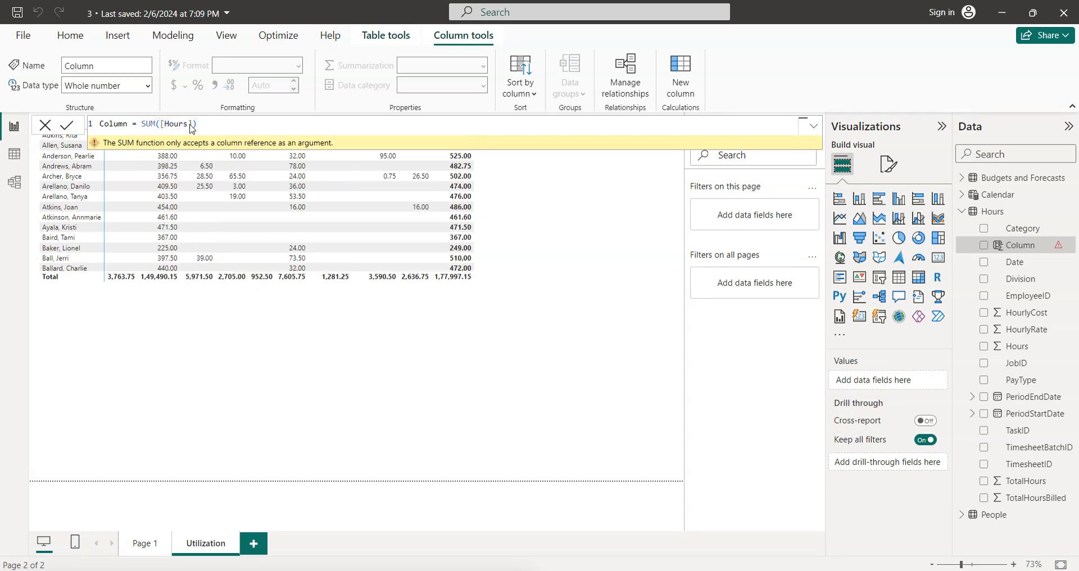
key(Return)
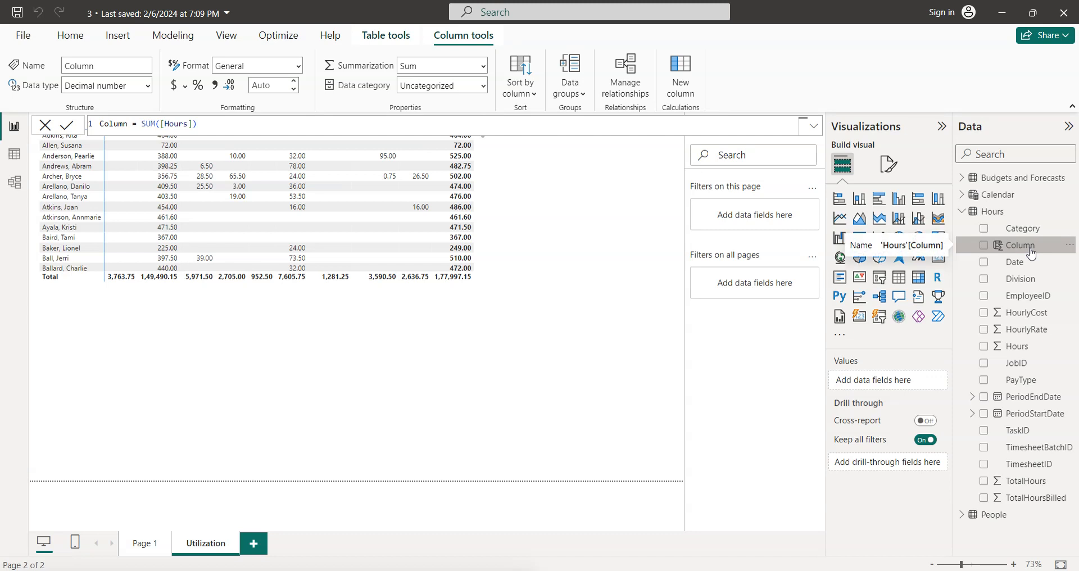
- Switch to PowerPoint, open slide 19, and copy the expression [Hours]/[TotalHours] from the Column2 formula
click(627, 324)
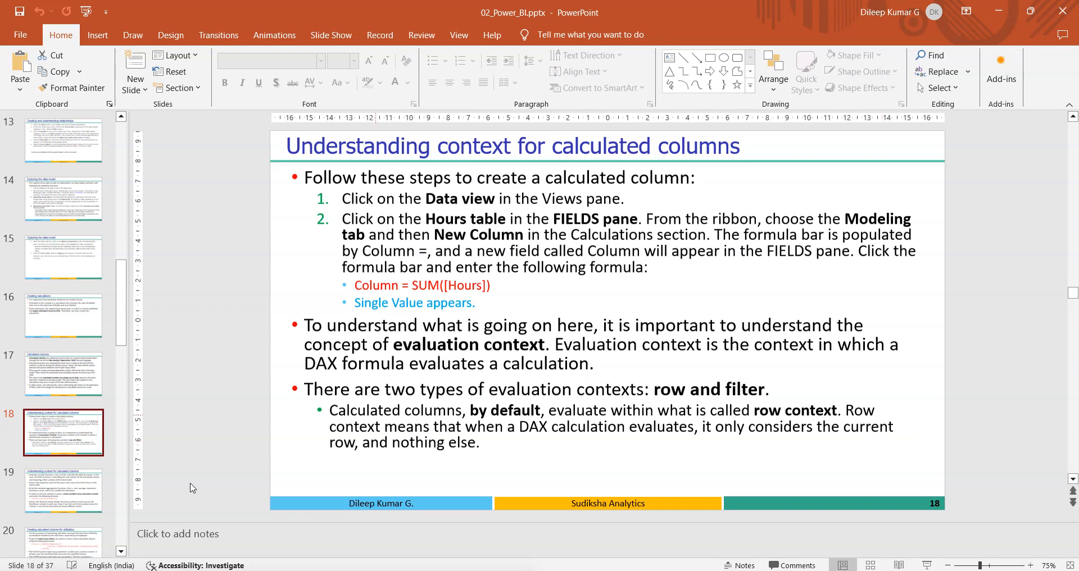
click(86, 487)
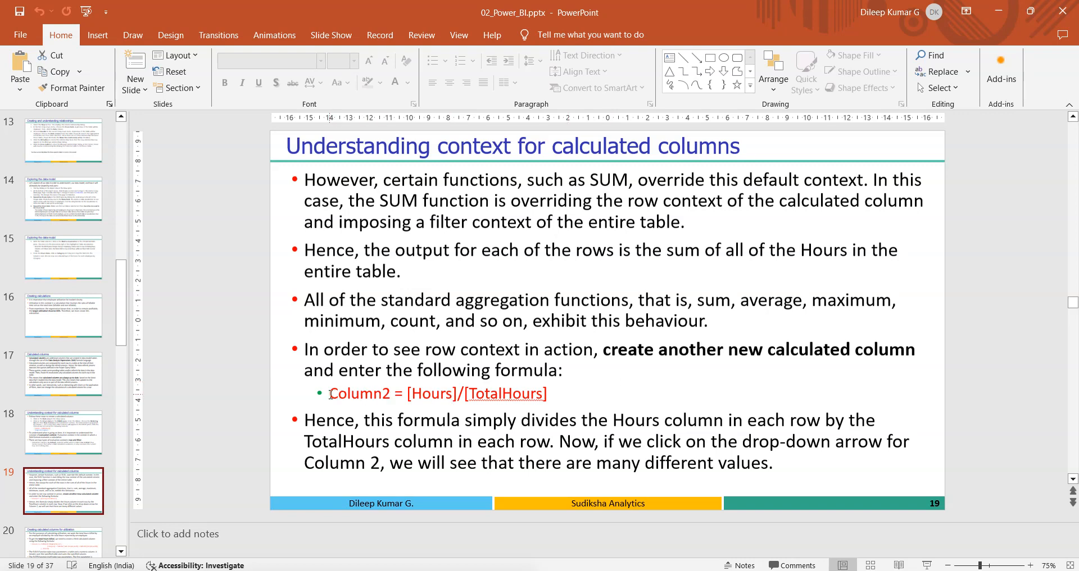
drag(330, 395, 553, 397)
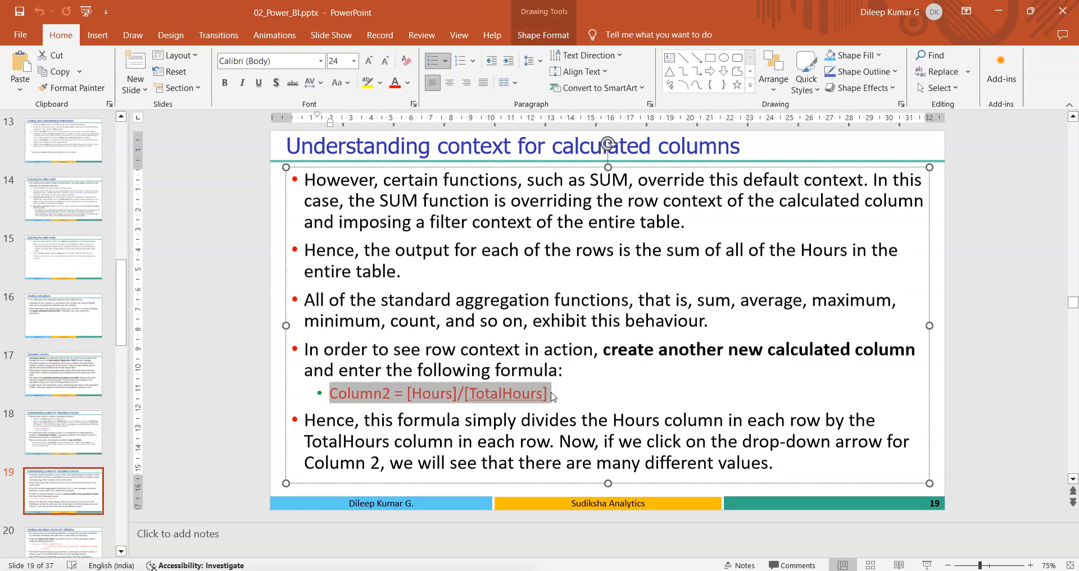
click(595, 394)
drag(408, 393, 557, 395)
key(ctrl+c)
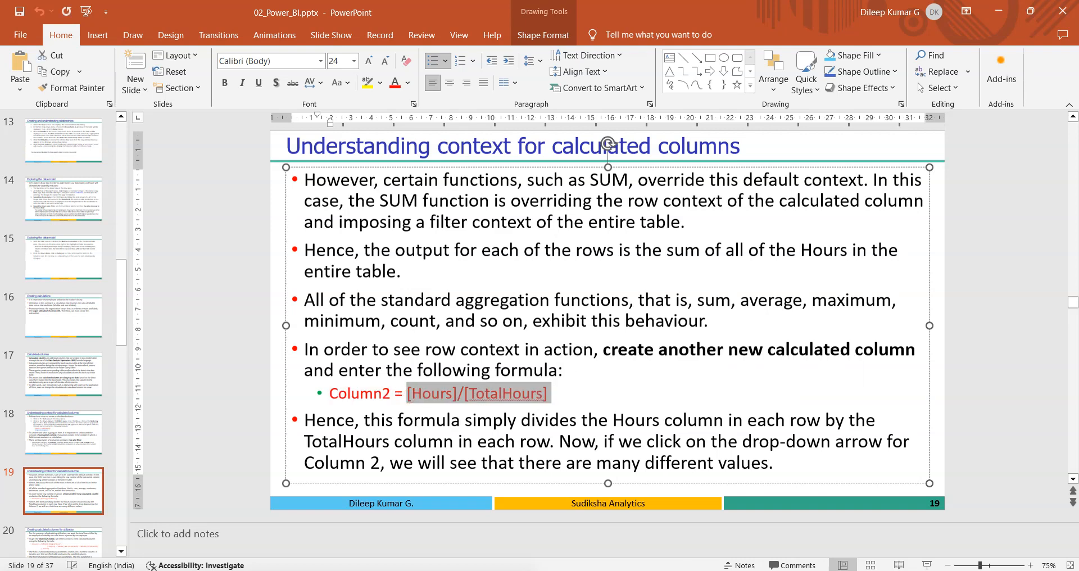
- Back in Power BI, add a second calculated column to the Hours table with the formula Column 2 = [Hours]/[TotalHours]
click(694, 570)
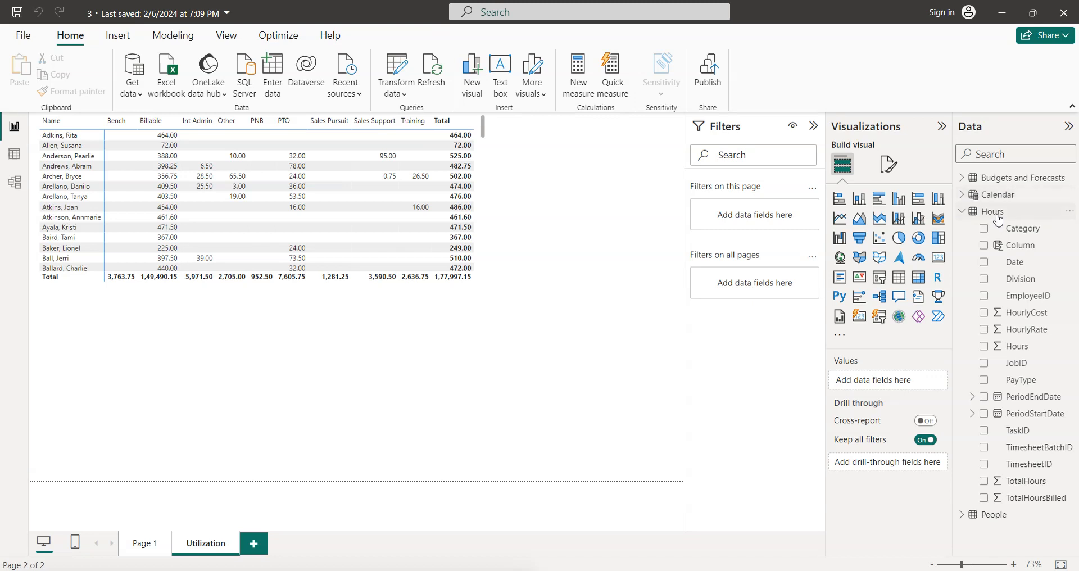
click(996, 213)
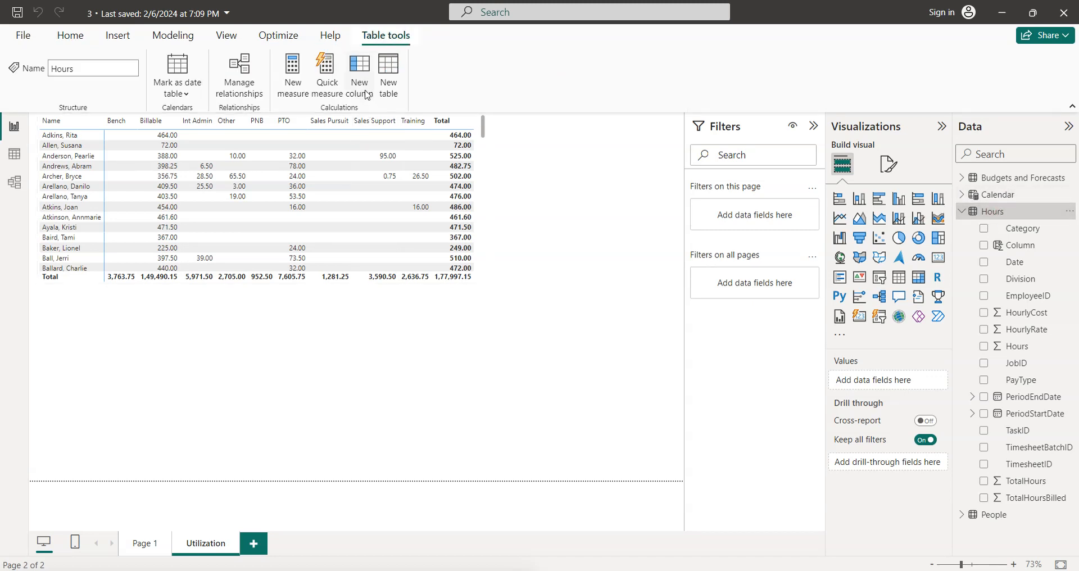
click(365, 90)
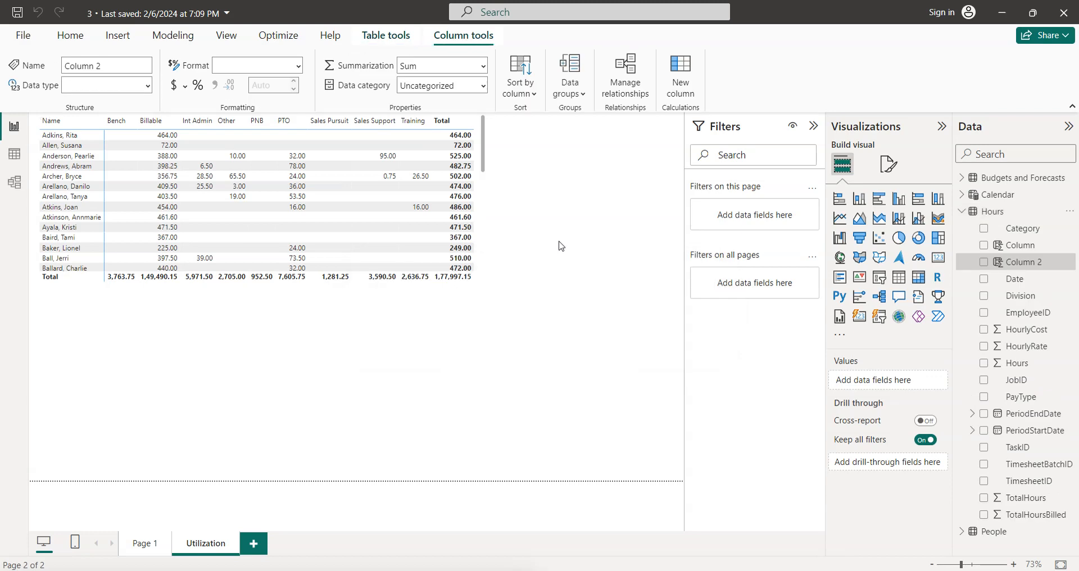
click(211, 126)
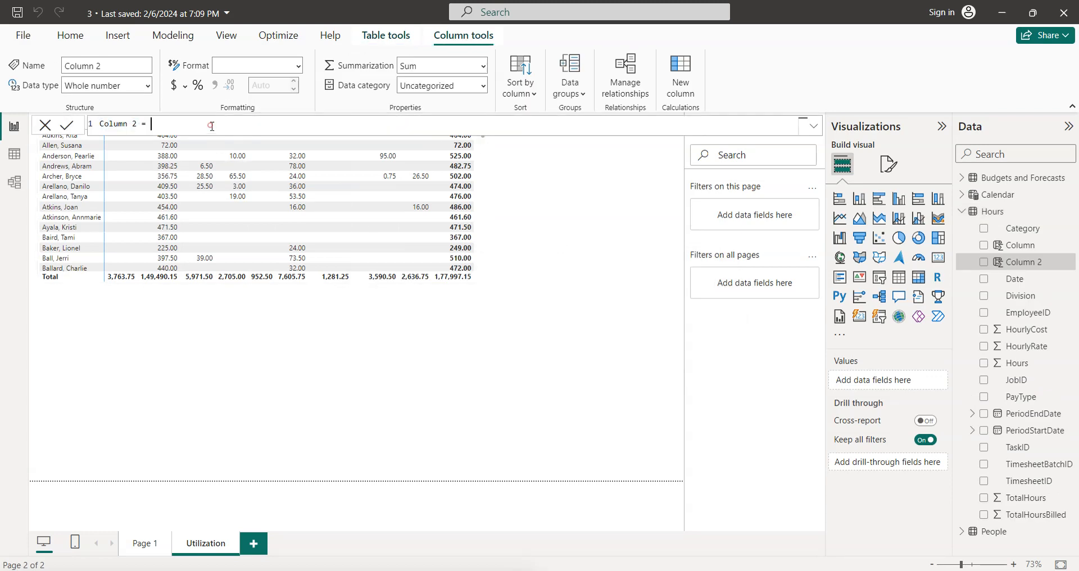
key(ctrl+v)
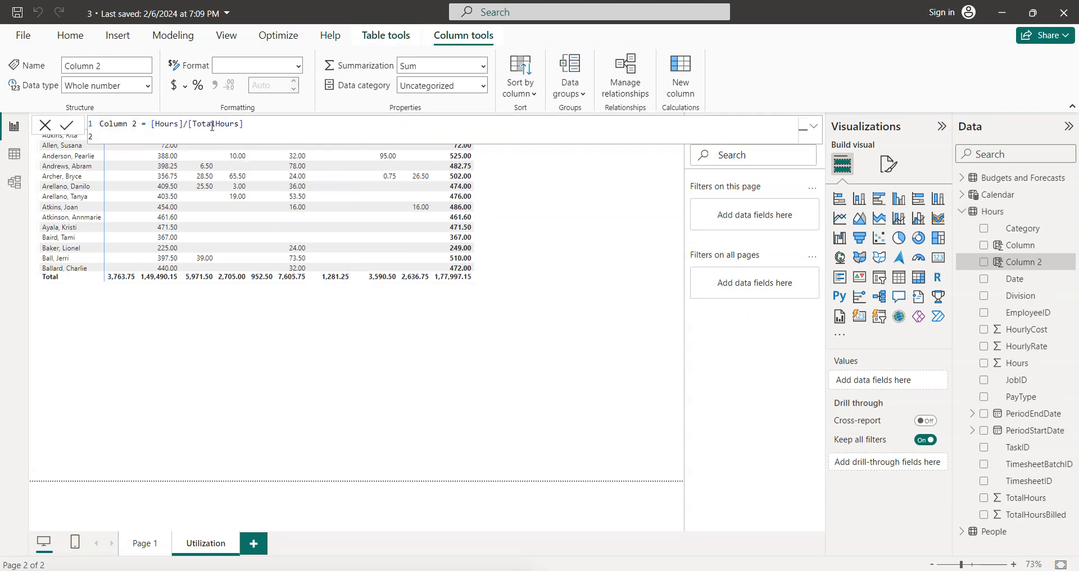
key(BackSpace)
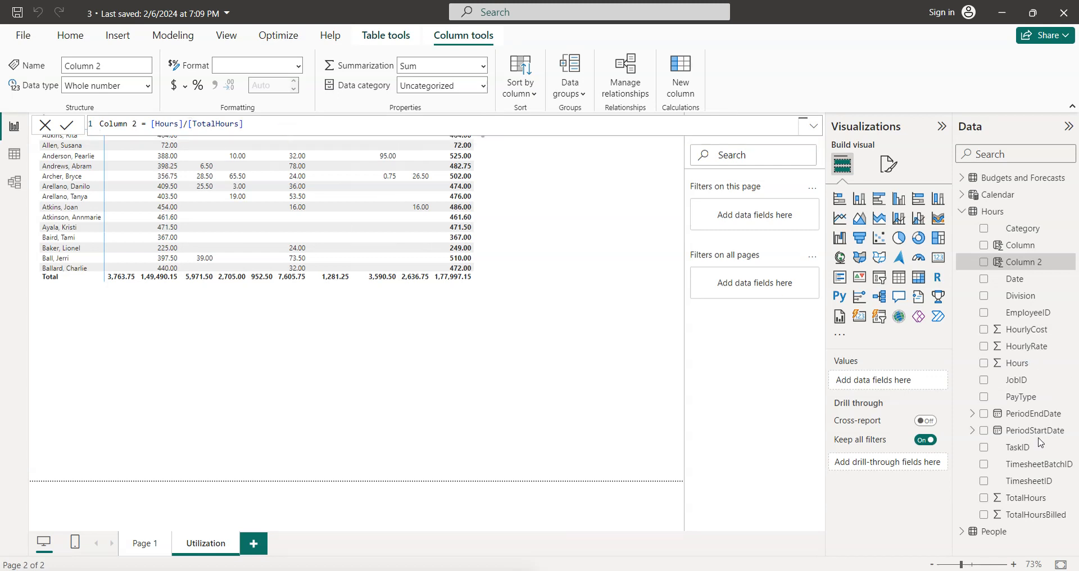
key(Return)
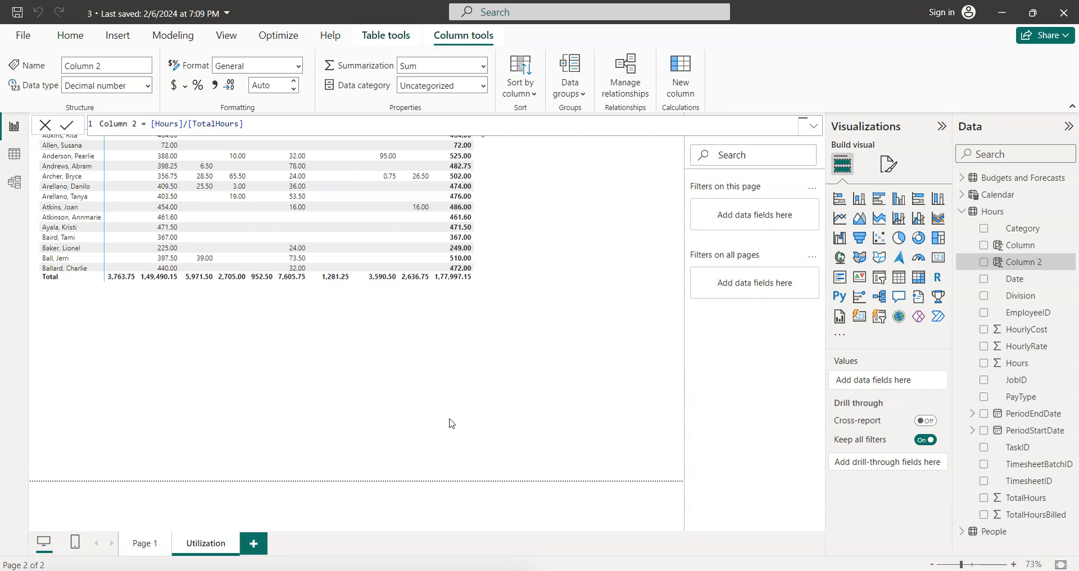
- Switch to PowerPoint, open slide 20, and copy the SUMX expression of the Column 3 formula
key(alt+Tab)
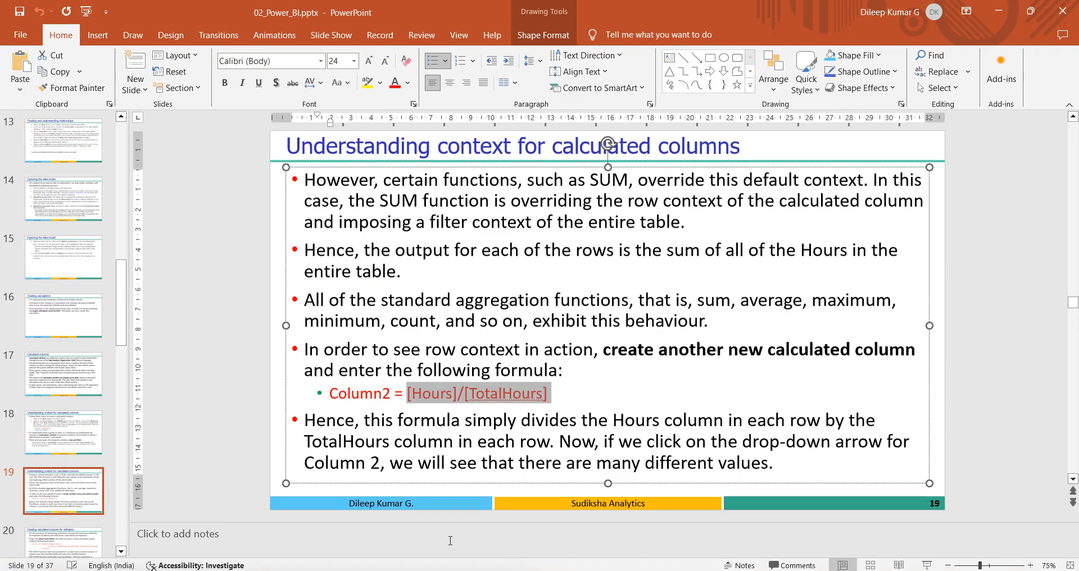
click(77, 542)
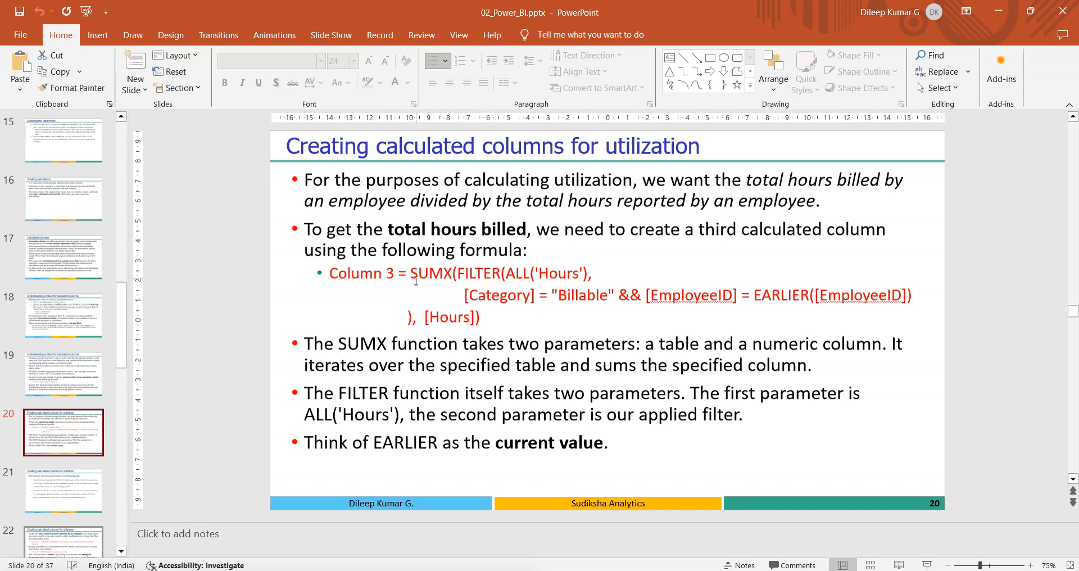
drag(413, 272, 494, 319)
key(ctrl+c)
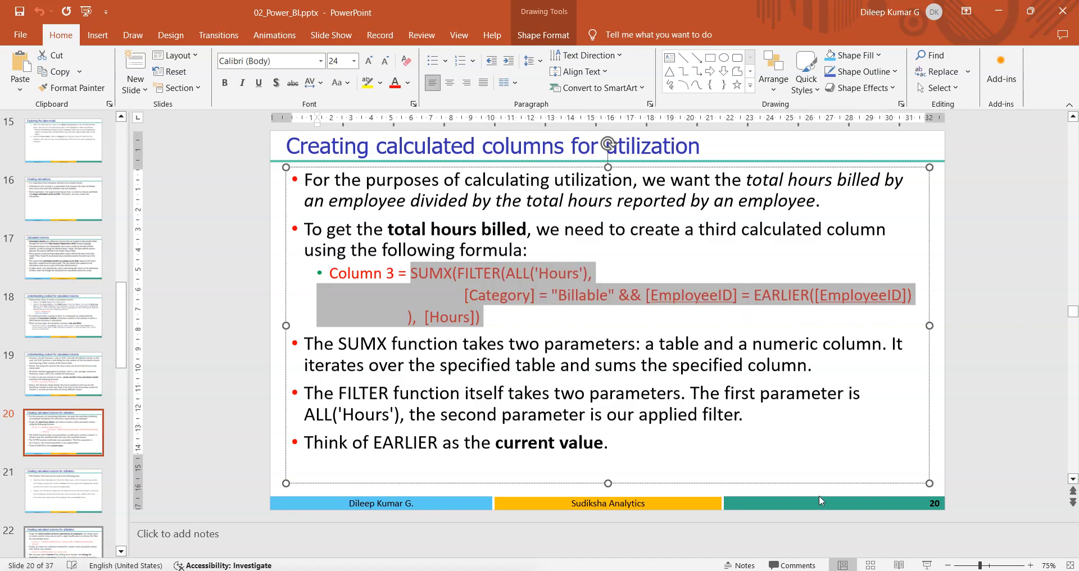
- Return to Power BI, add a third calculated column to the Hours table, and paste the copied SUMX expression as its formula
click(747, 570)
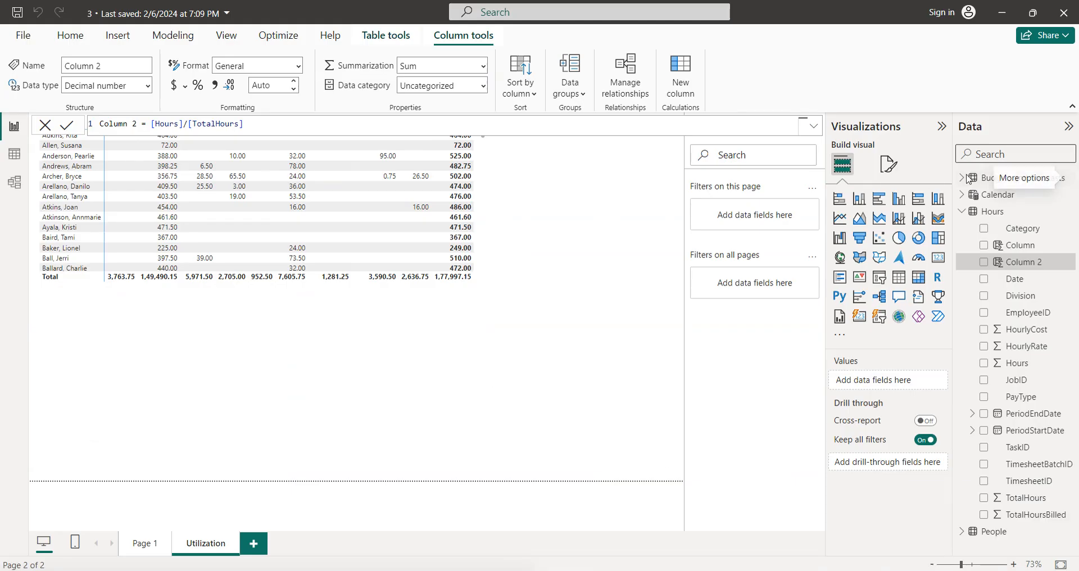
click(747, 570)
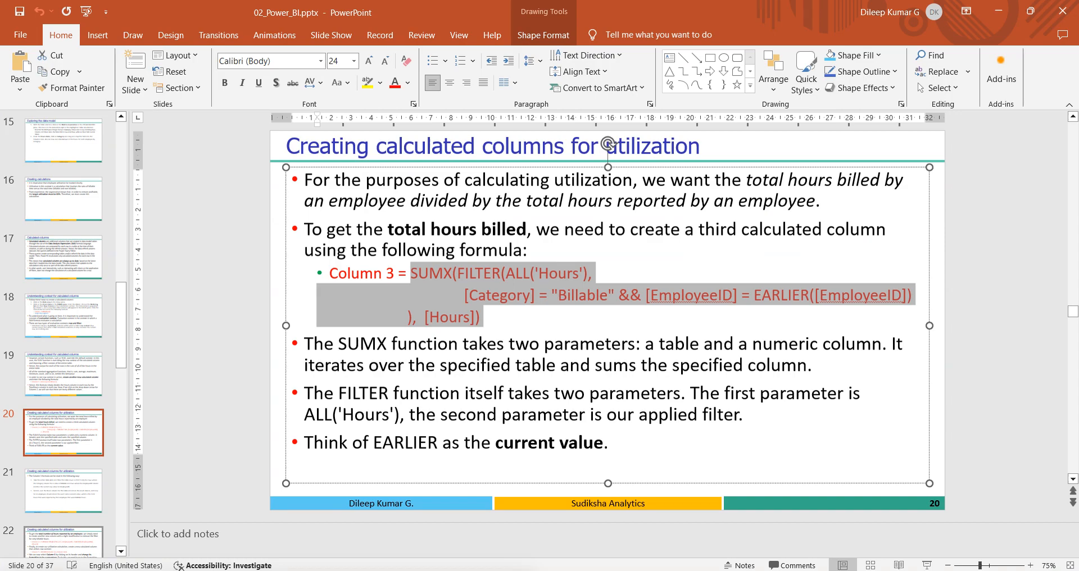
click(747, 570)
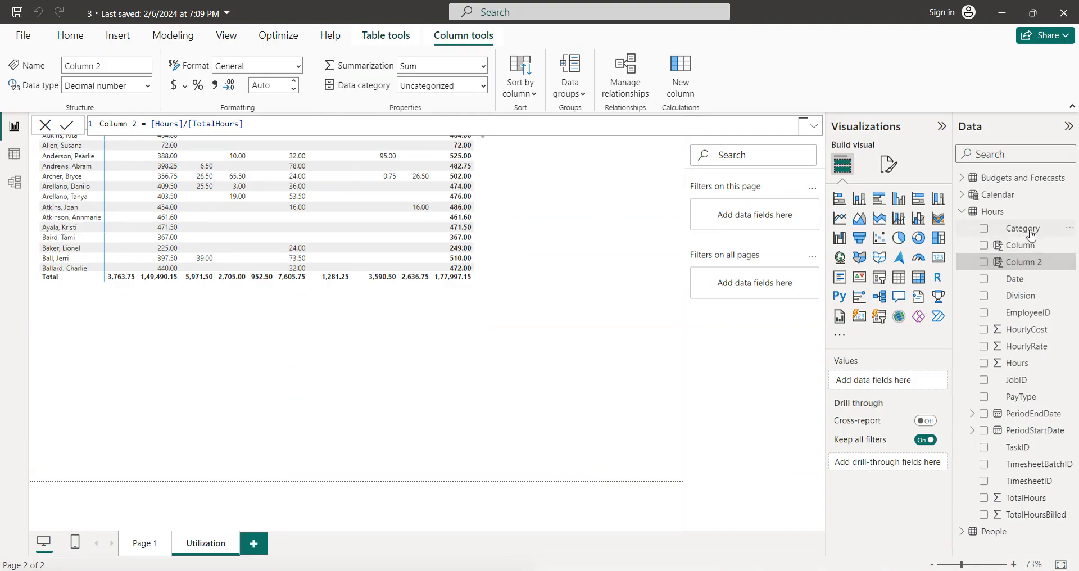
click(1032, 236)
click(995, 211)
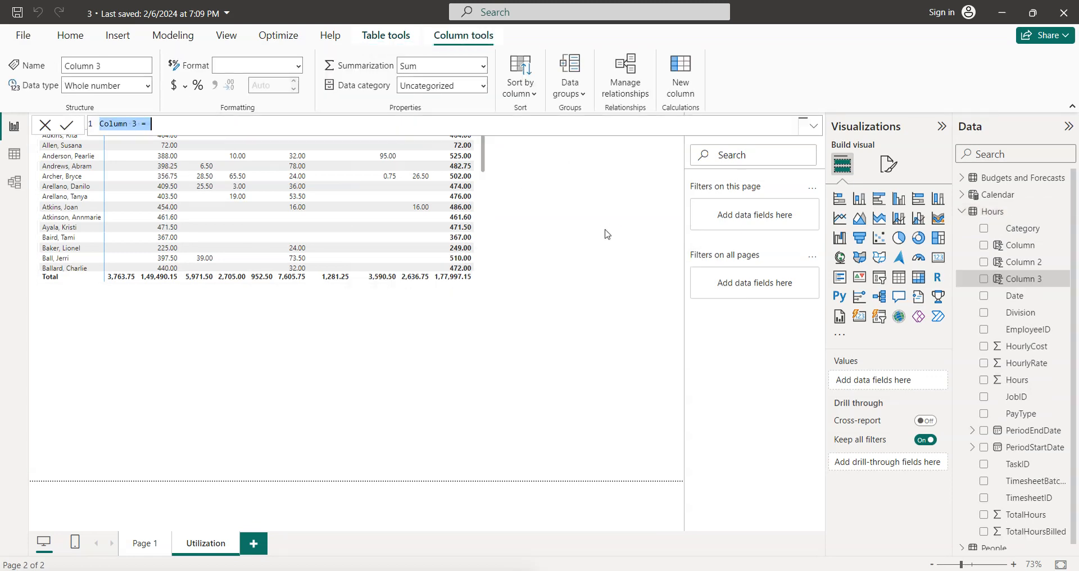
click(284, 128)
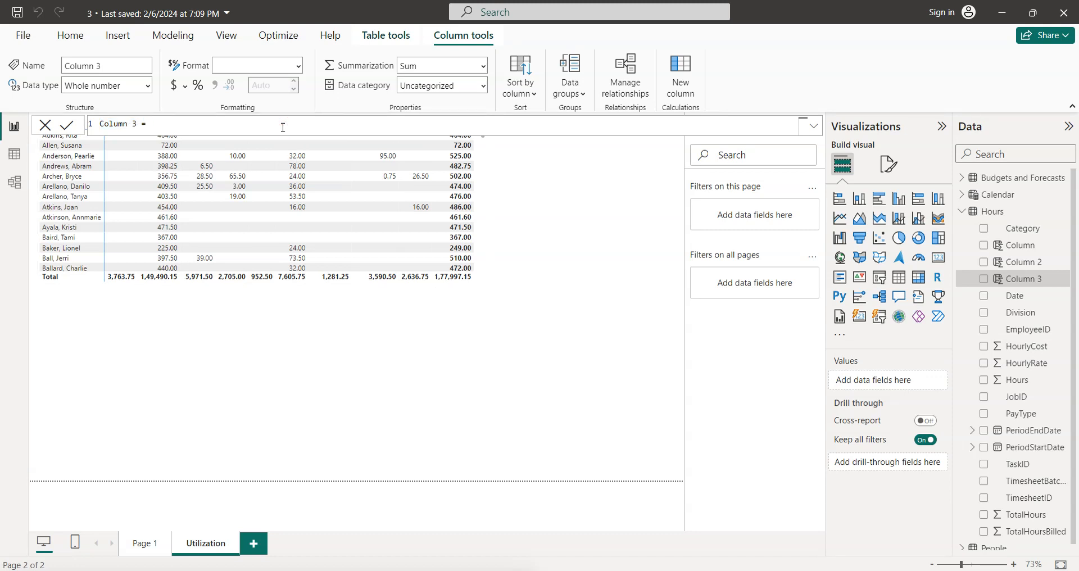
key(ctrl+v)
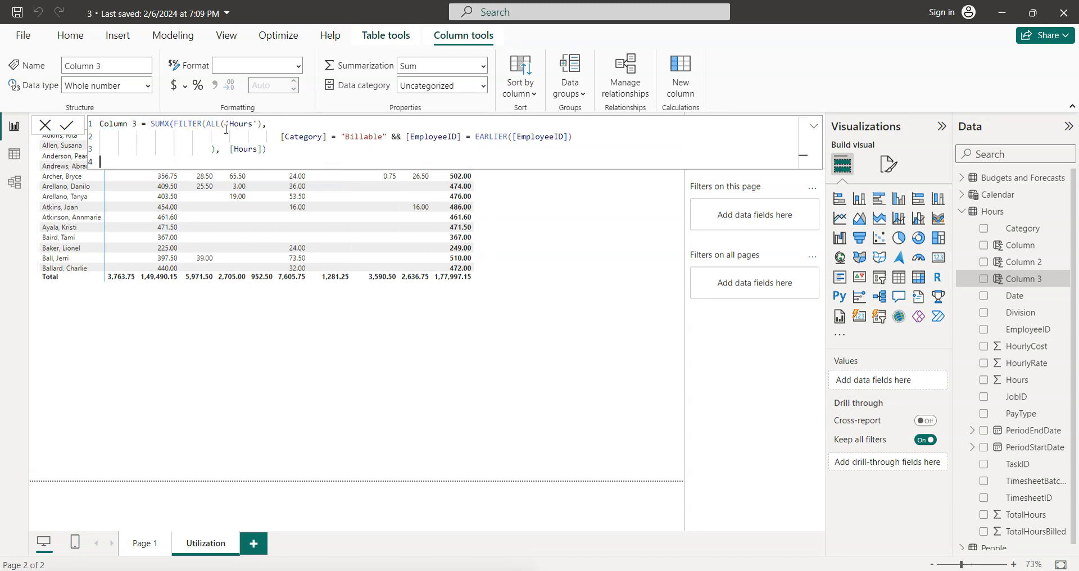
- Remove the line break and extra spaces between ALL('Hours'), and [Category] in the Column 3 formula
click(275, 124)
key(Delete)
key(Delete)
key(Delete)
key(Delete)
key(Delete)
key(Delete)
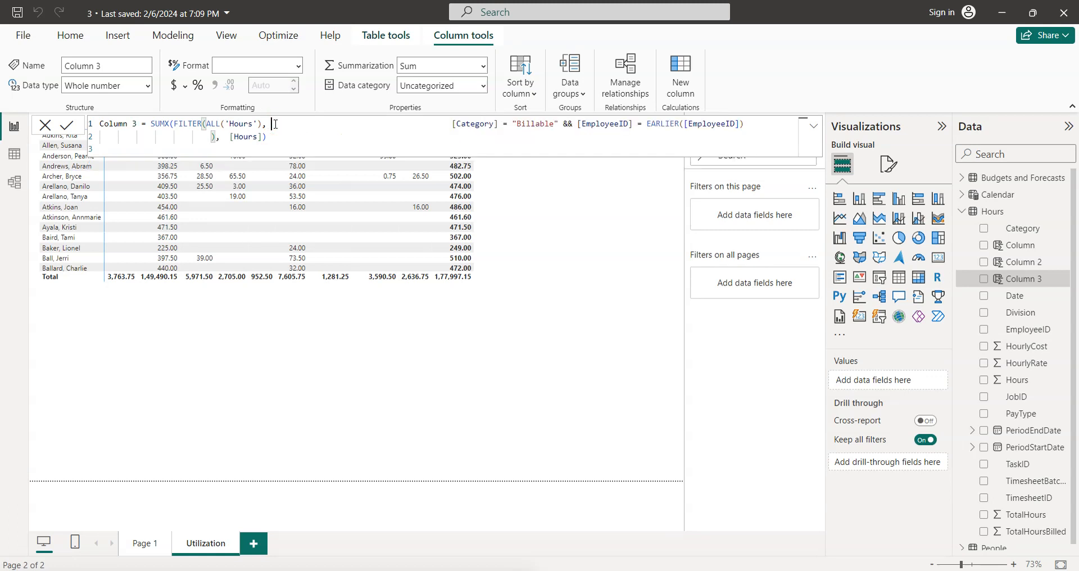
key(Delete)
key(Delete)
key(Delete)
key(Delete)
key(Delete)
key(Delete)
key(Delete)
key(Delete)
key(Delete)
key(Delete)
key(Delete)
key(Delete)
key(Delete)
key(Delete)
key(Delete)
key(Delete)
key(Delete)
key(Delete)
key(Delete)
key(Delete)
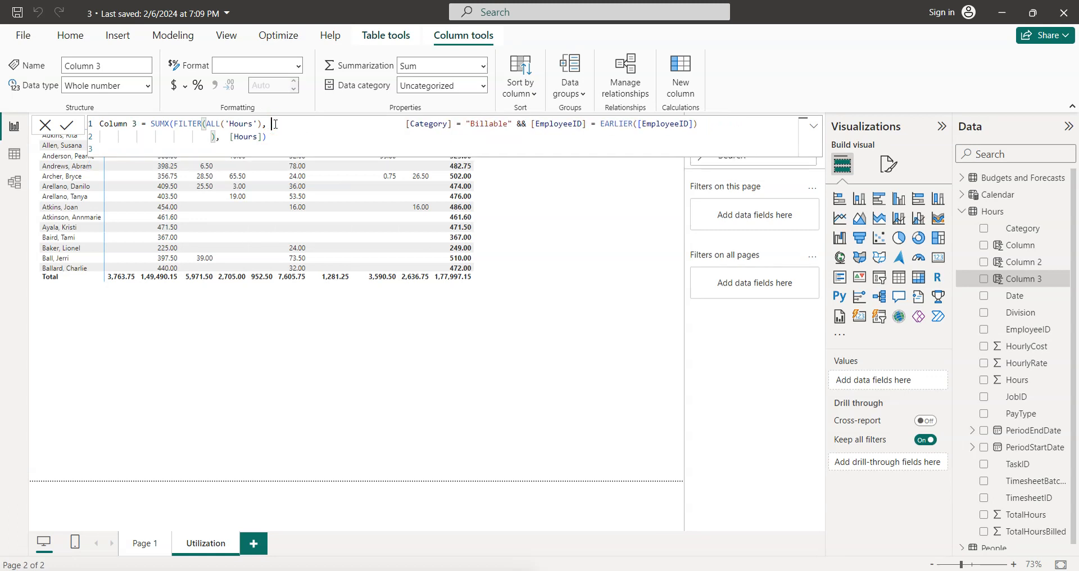
key(Delete)
key(Delete)
key(Delete)
key(Delete)
key(Delete)
key(Delete)
key(Delete)
key(Delete)
key(Delete)
key(Delete)
key(Delete)
key(Delete)
key(Delete)
key(Delete)
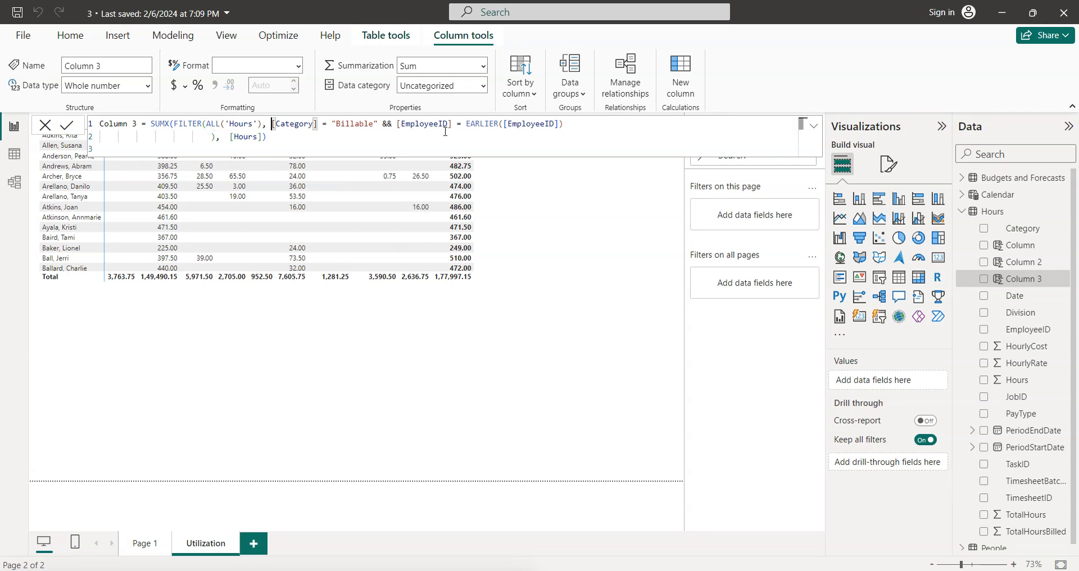
- Remove the line break and spaces after EARLIER([EmployeeID]) and the trailing empty line, putting the Column 3 formula on one line
click(588, 123)
key(Delete)
key(Delete)
key(Delete)
key(Delete)
key(Delete)
key(Delete)
key(Delete)
key(Delete)
key(Delete)
key(Delete)
key(Delete)
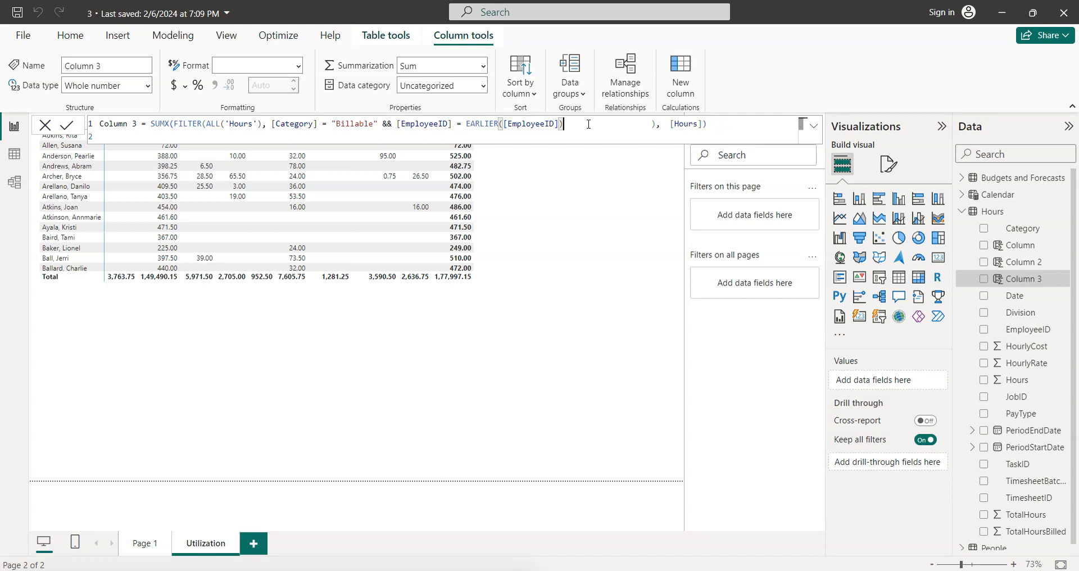
key(Delete)
key(Delete)
key(Delete)
key(Delete)
key(Delete)
key(Delete)
key(Delete)
key(Delete)
key(Delete)
key(Delete)
key(Delete)
key(Delete)
key(Delete)
key(Delete)
click(262, 124)
click(657, 128)
key(Delete)
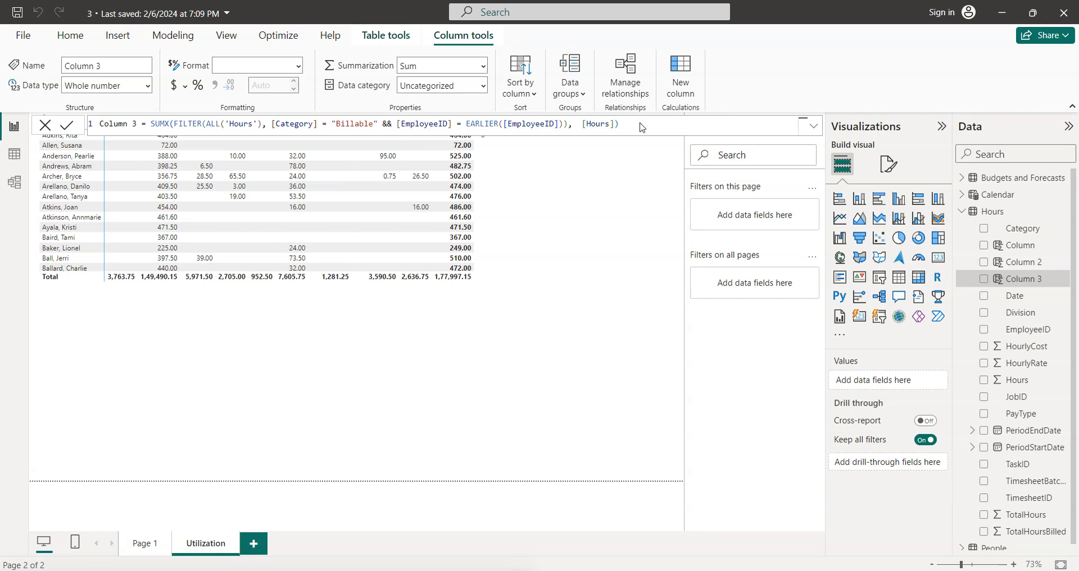
- Commit the Column 3 formula, switch to PowerPoint and copy the full Column 4 formula from slide 22
key(Return)
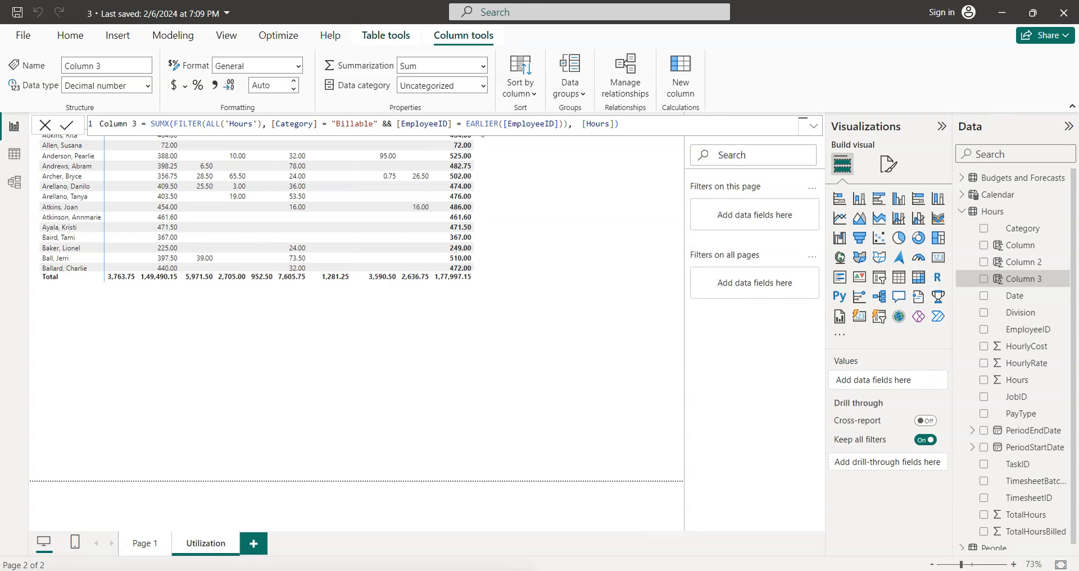
key(alt+Tab)
click(97, 498)
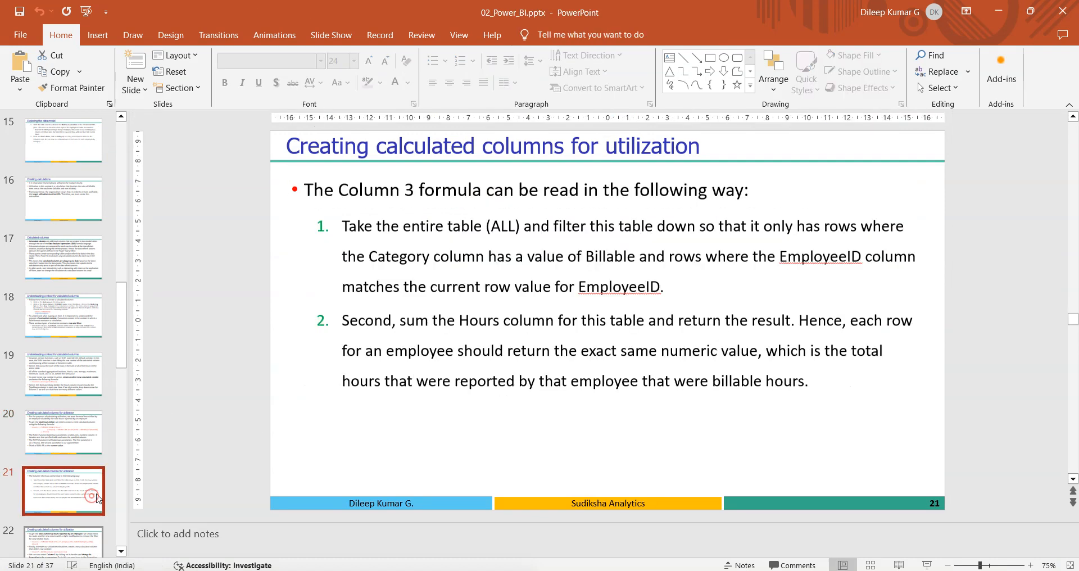
click(74, 537)
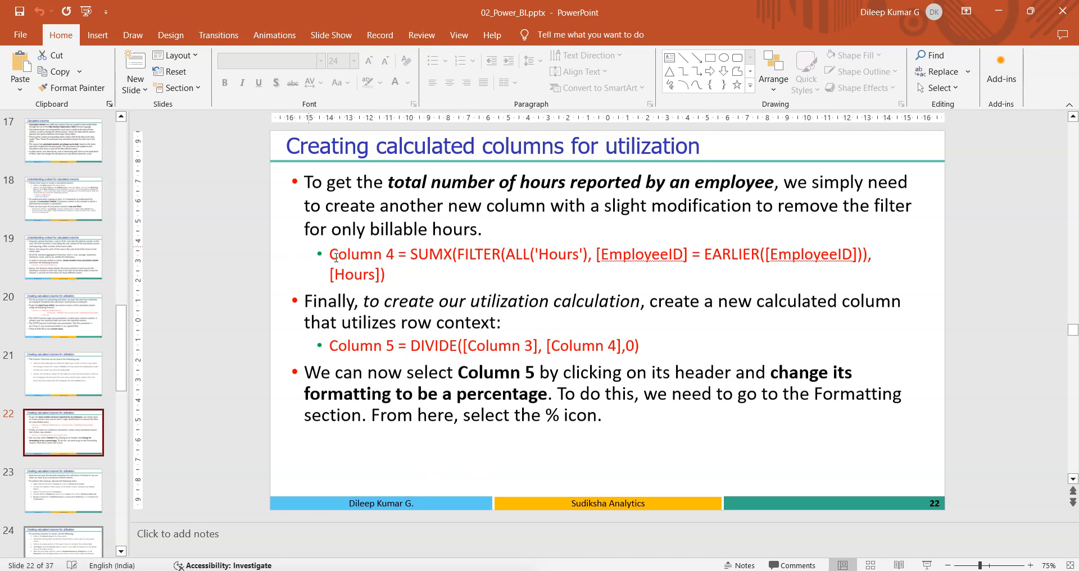
drag(329, 254, 387, 281)
key(ctrl+c)
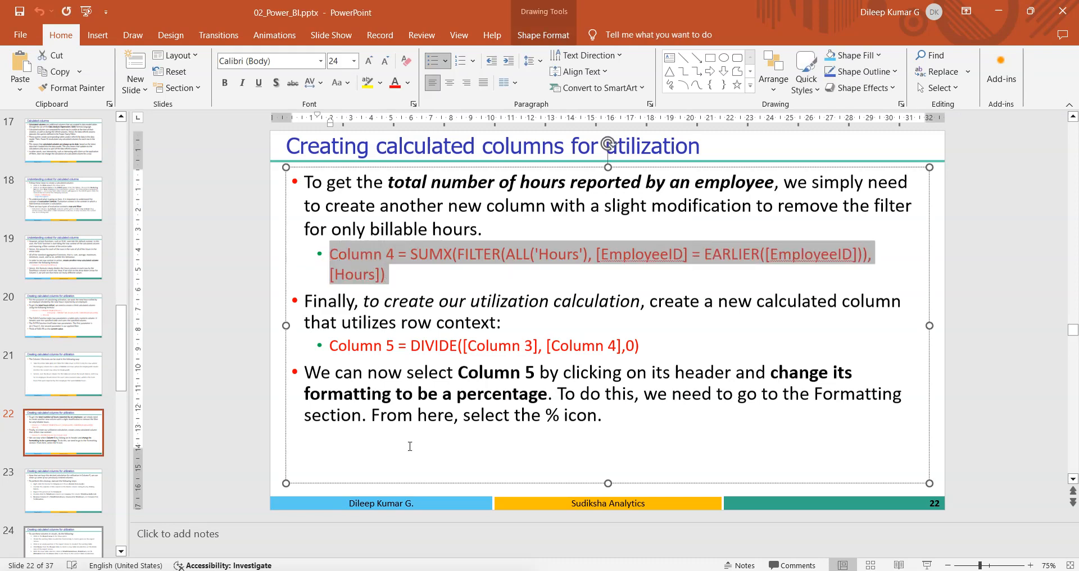
- Return to Power BI, add a fourth calculated column to the Hours table, and paste the copied Column 4 formula into it
click(695, 570)
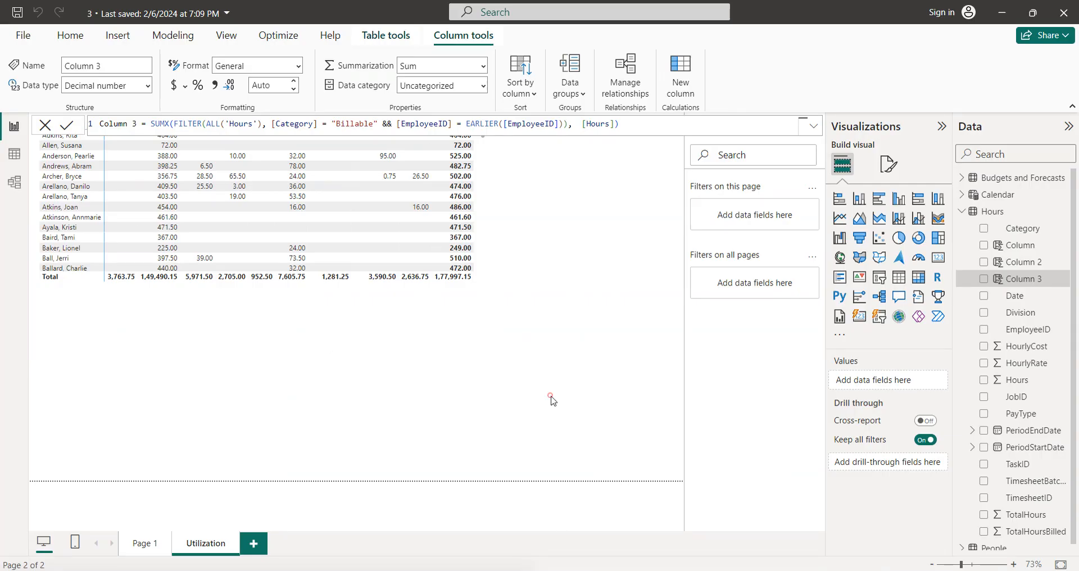
click(993, 212)
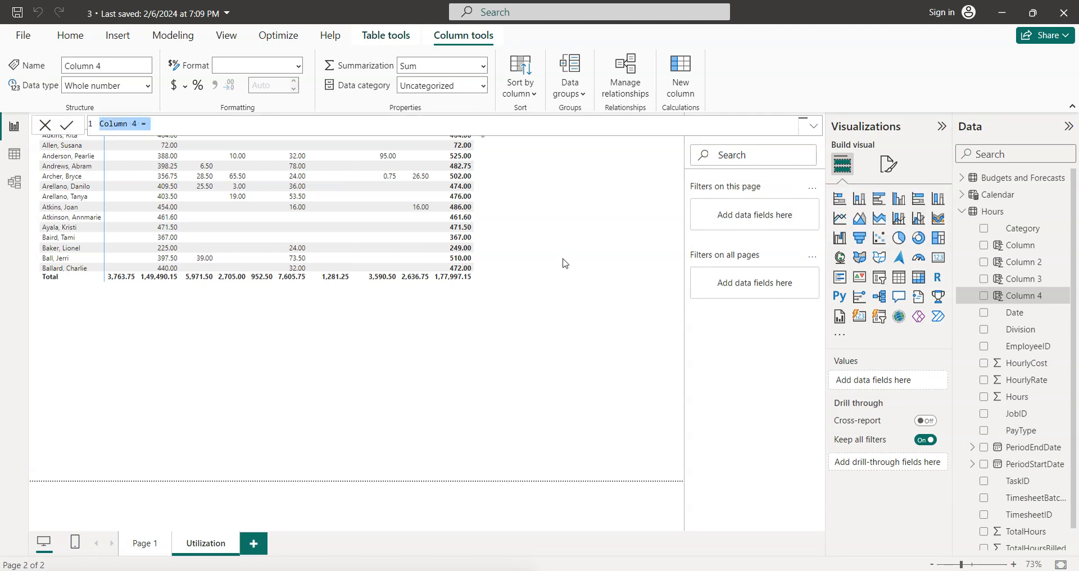
click(266, 126)
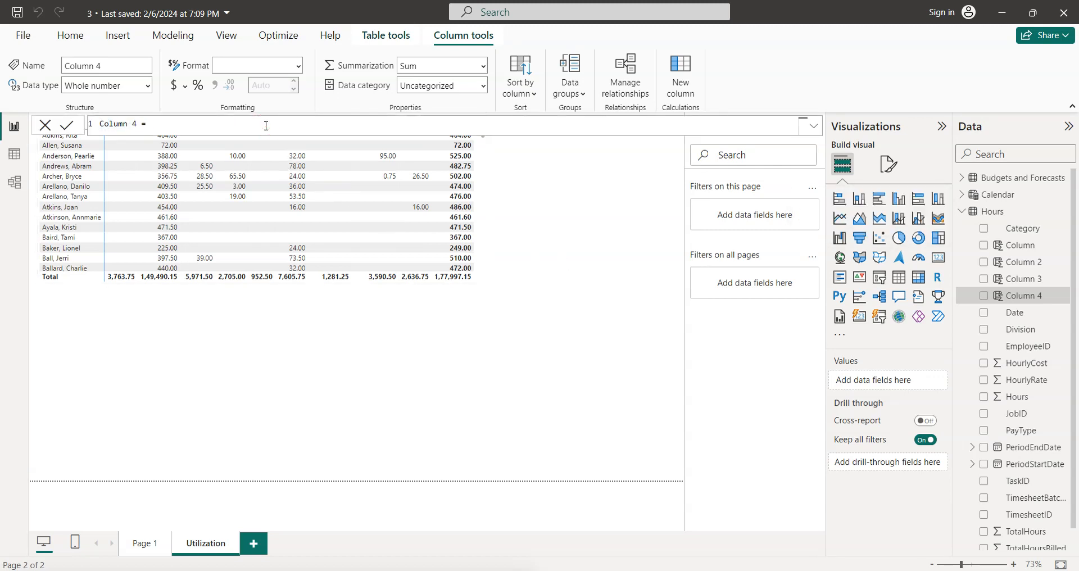
key(ctrl+v)
- Remove the duplicate "Column 4 =" and the trailing empty line from the pasted formula, and commit the Column 4 formula
click(189, 123)
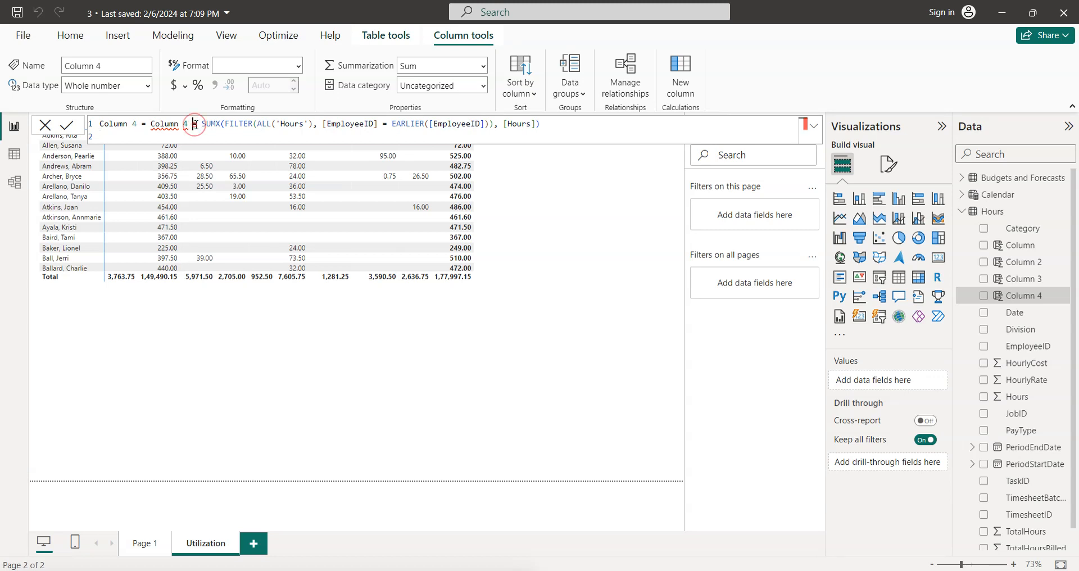
key(BackSpace)
key(BackSpace)
key(BackSpace)
key(BackSpace)
key(BackSpace)
key(BackSpace)
key(BackSpace)
key(BackSpace)
key(BackSpace)
key(BackSpace)
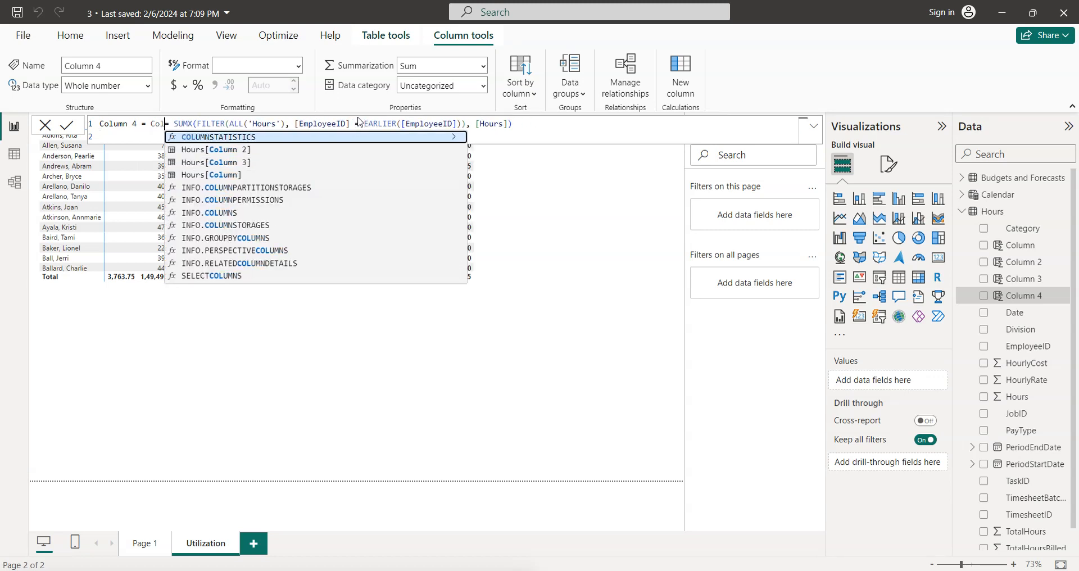
key(BackSpace)
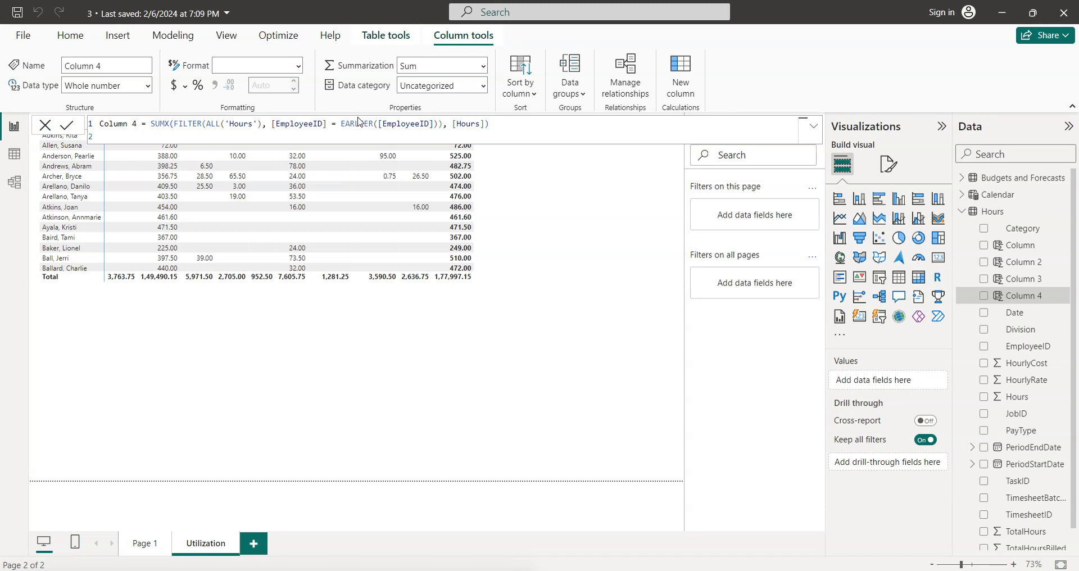
click(512, 129)
key(Delete)
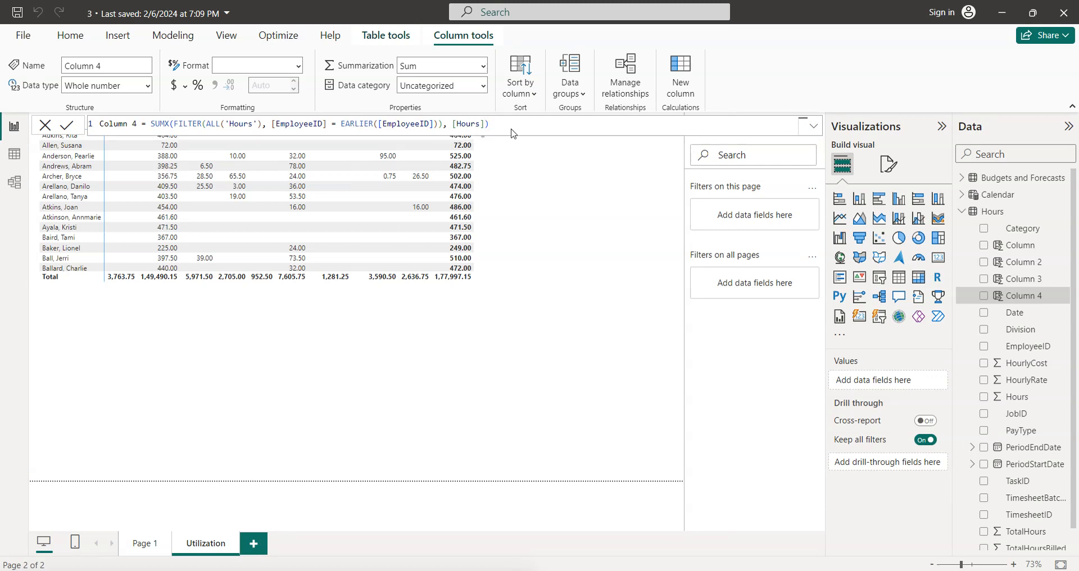
key(Return)
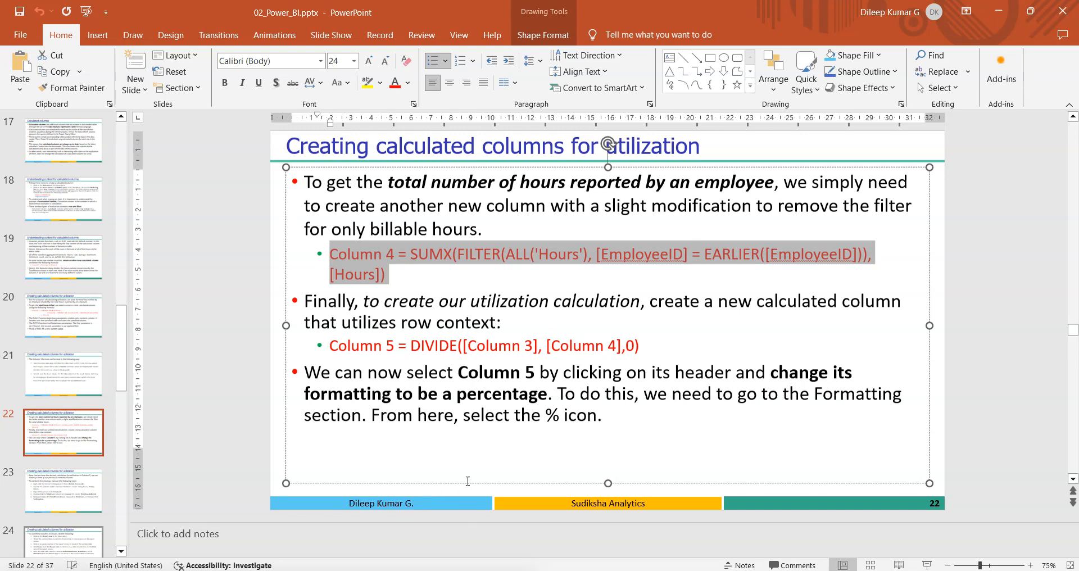
click(222, 342)
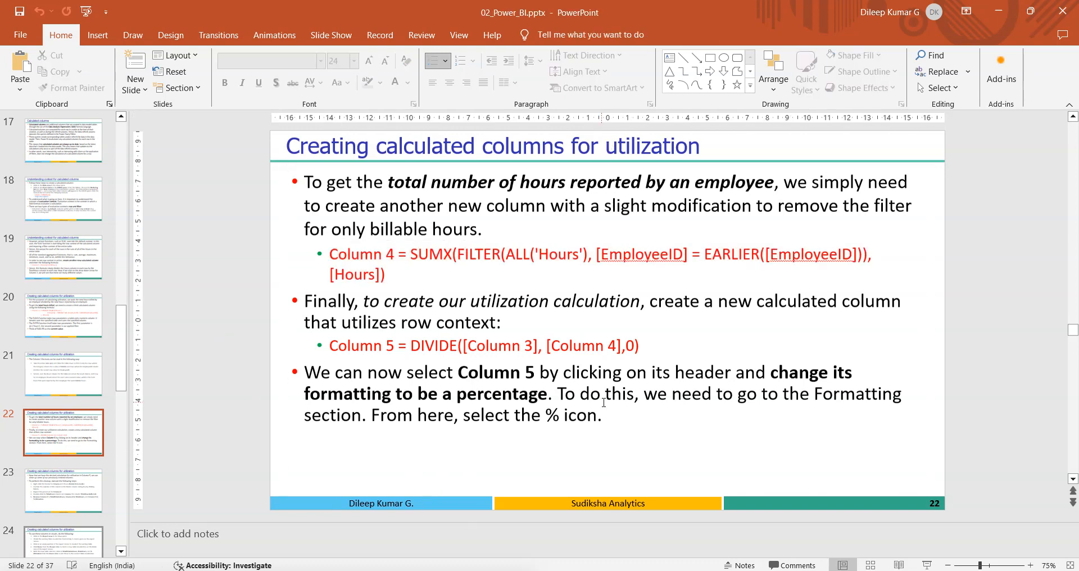
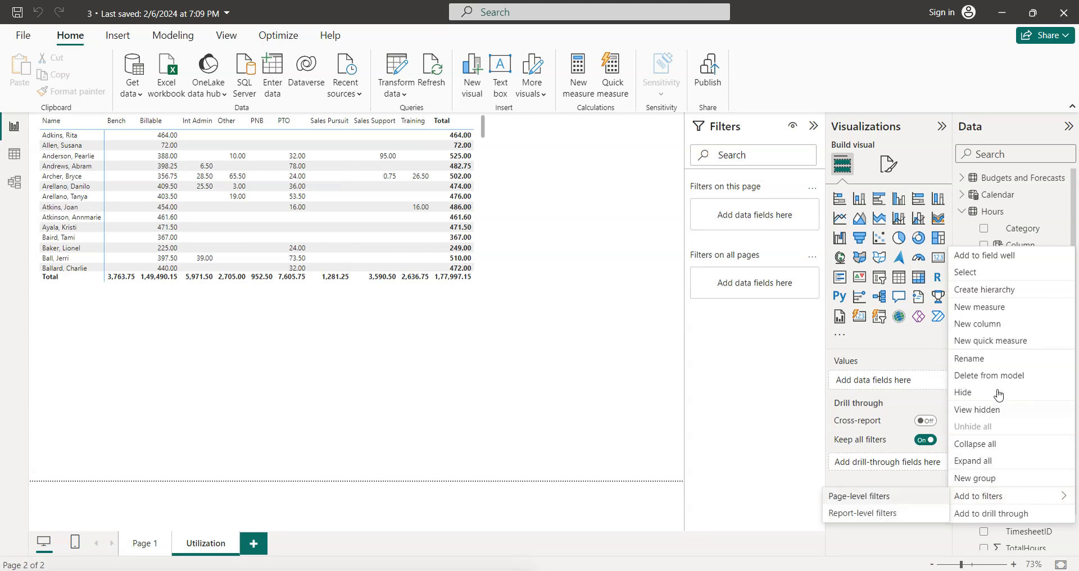
- Delete the calculated columns Column and Column 2 from the Hours table in the model
click(981, 375)
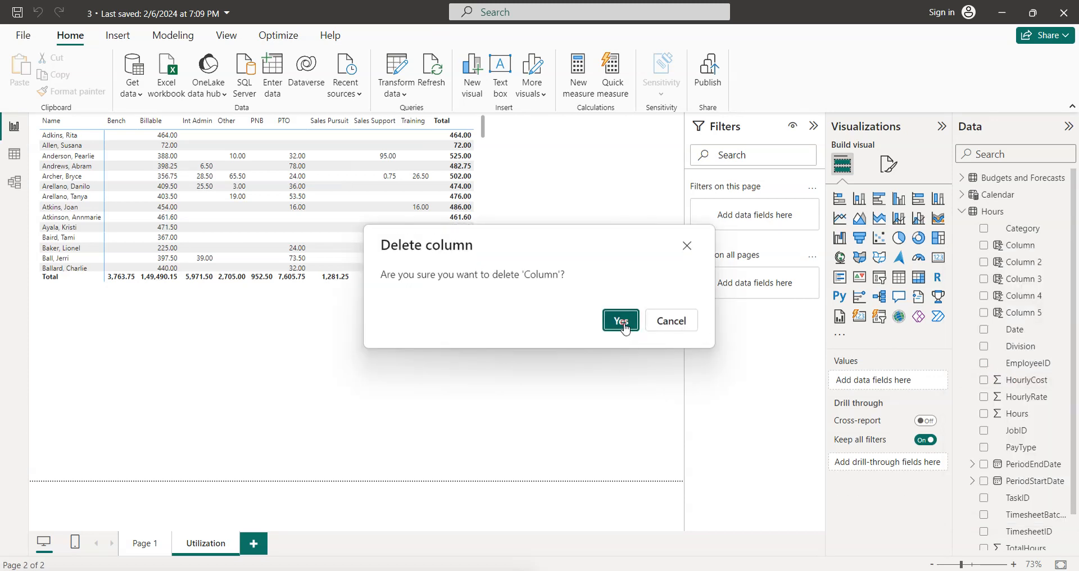
click(621, 320)
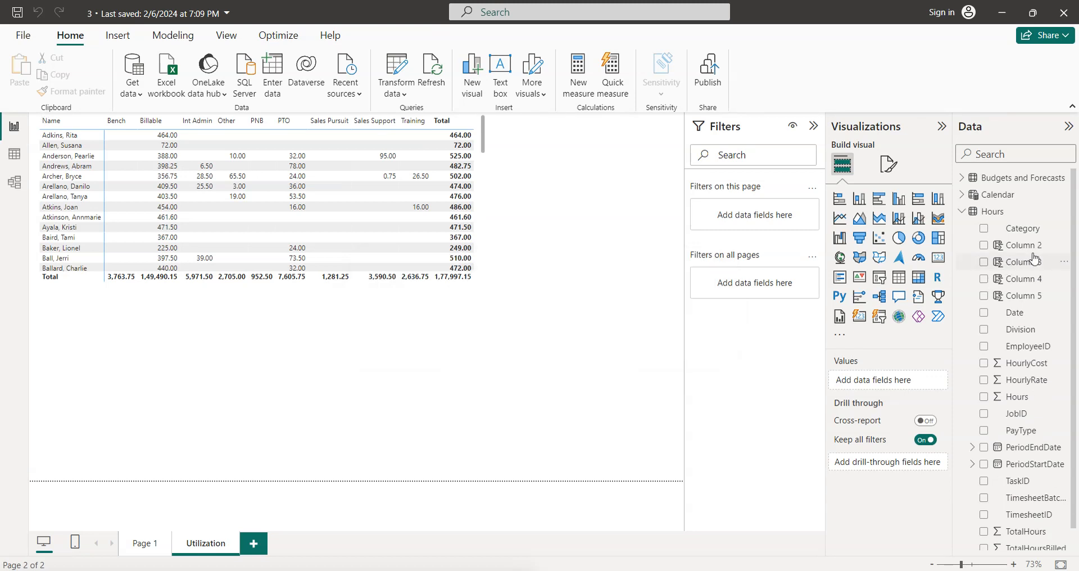
click(1064, 246)
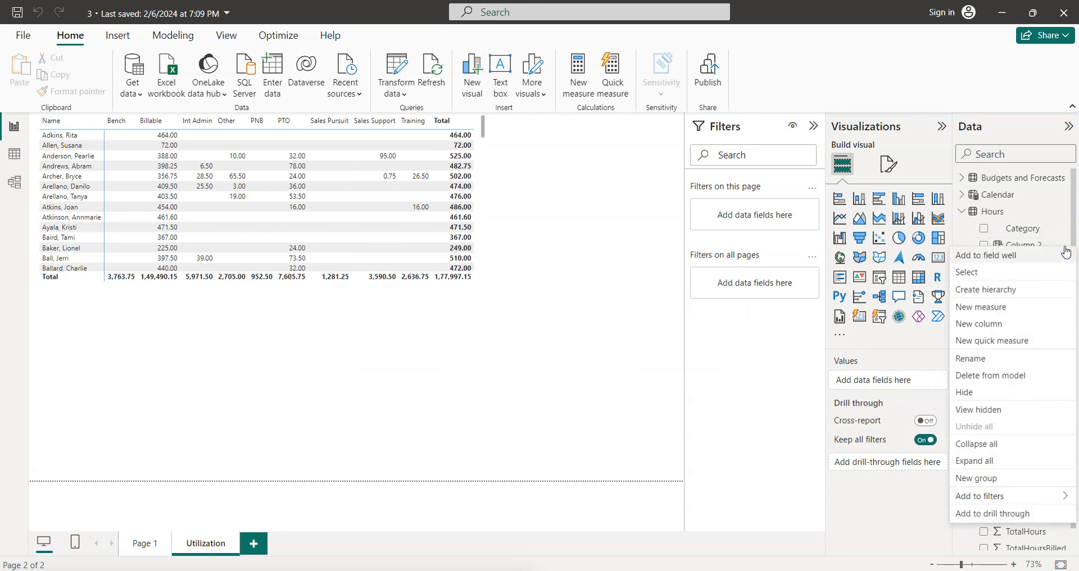
click(992, 376)
click(624, 326)
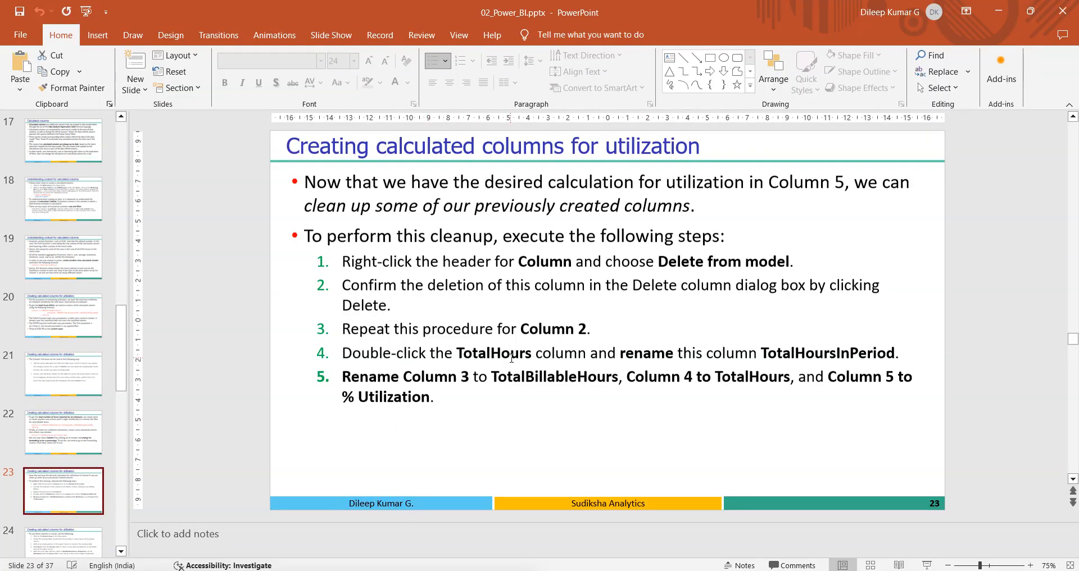
- Copy the column name TotalHoursInPeriod from the fourth cleanup instruction on slide 23
click(763, 353)
drag(763, 353, 896, 362)
key(ctrl+c)
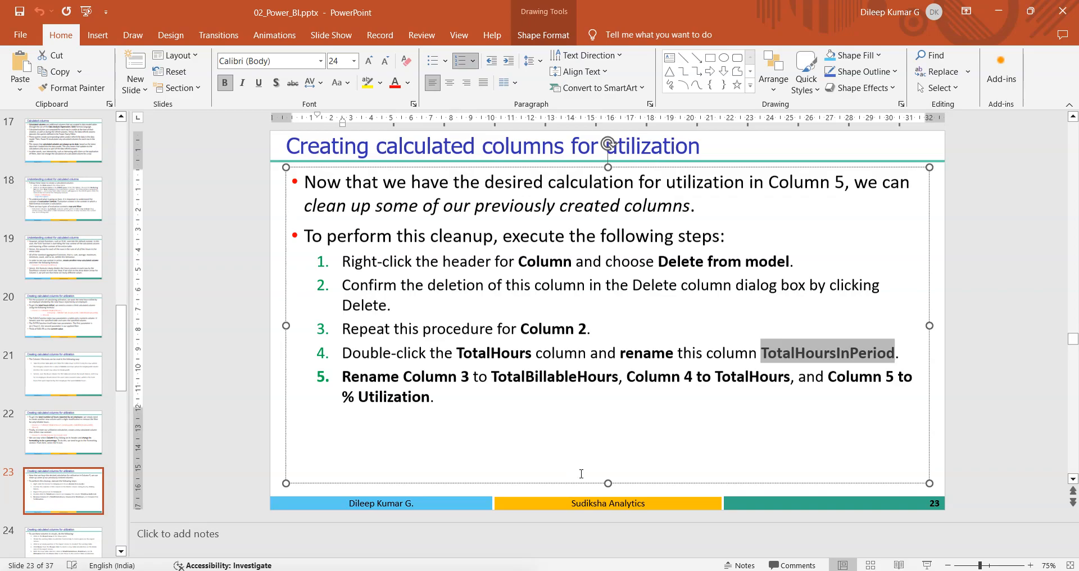
- Switch to Power BI and rename the TotalHours column of the Hours table to TotalHoursInPeriod using the copied name
key(alt+Tab)
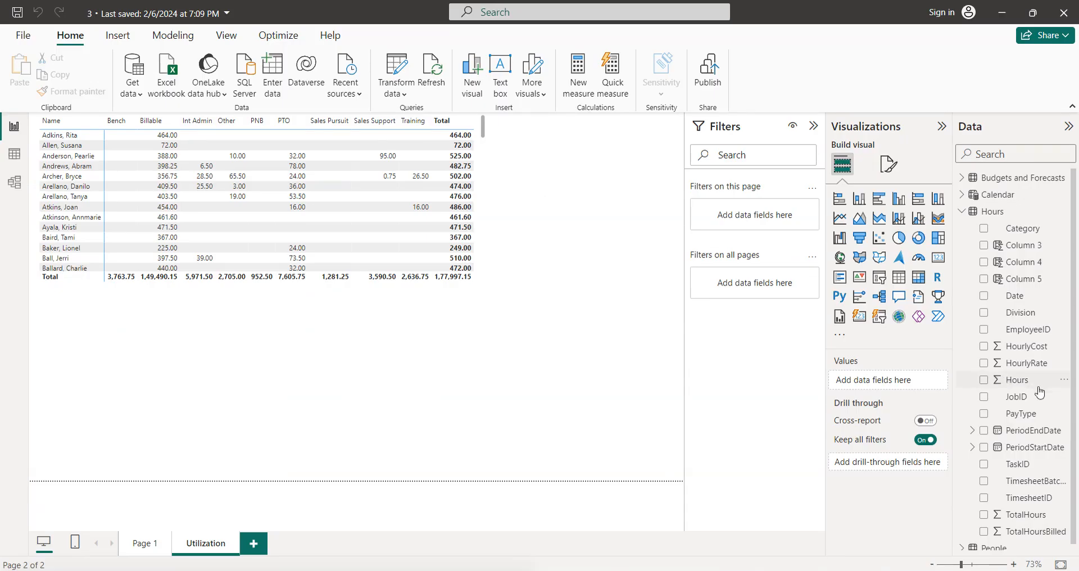
click(1036, 518)
double_click(1035, 516)
key(ctrl+v)
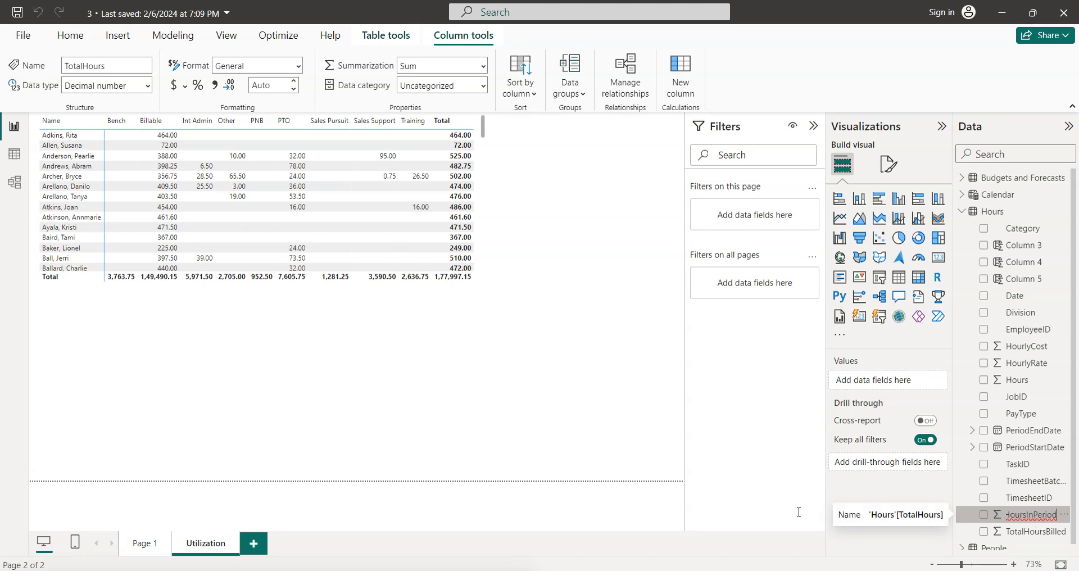
key(Return)
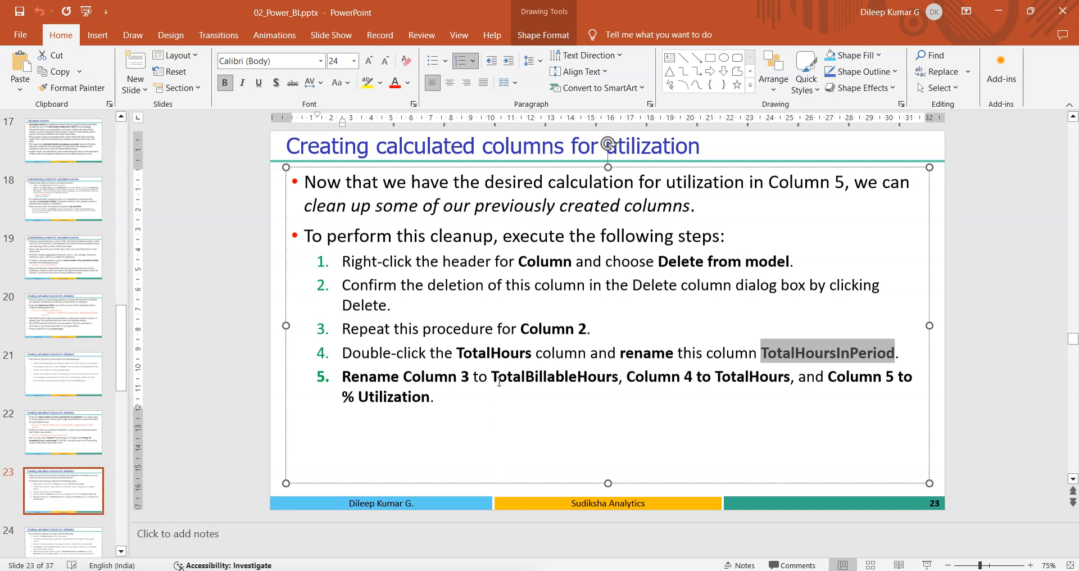
- Copy the name TotalBillableHours from slide 23 and, back in Power BI, rename Column 3 with it
drag(492, 377, 619, 378)
key(ctrl+c)
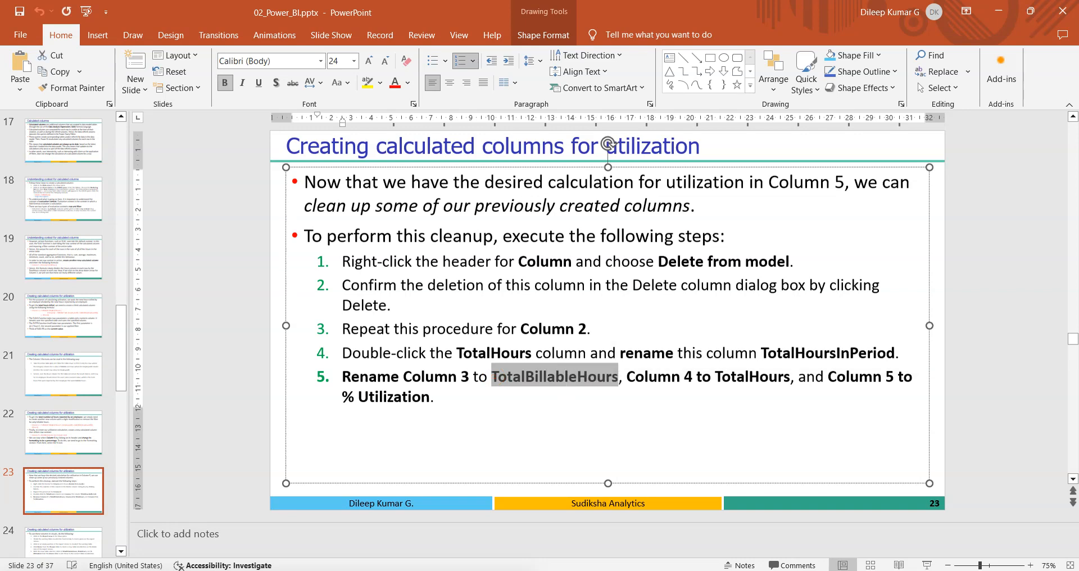
key(alt+Tab)
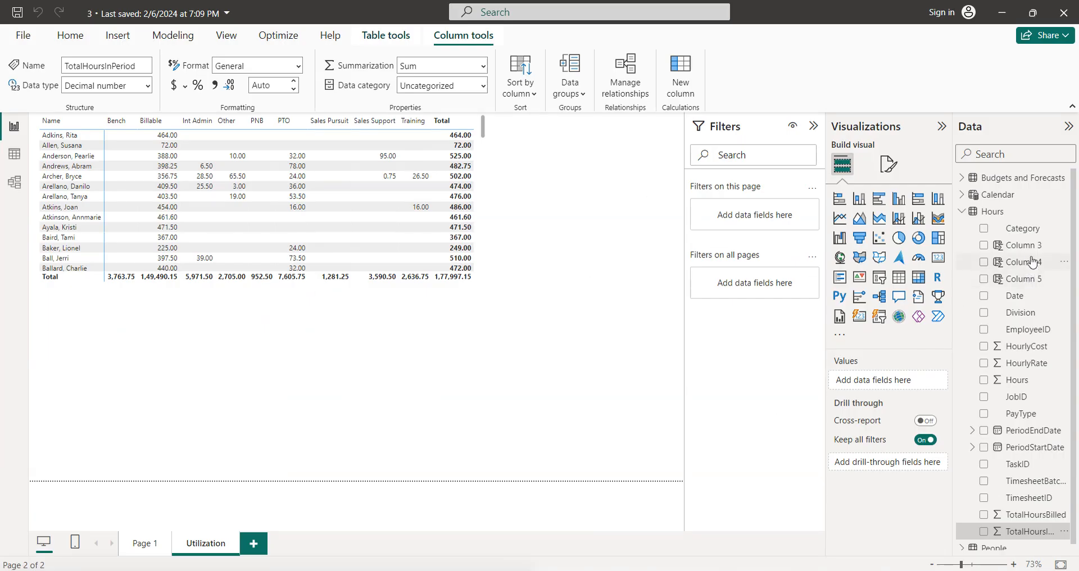
click(1028, 246)
double_click(1028, 247)
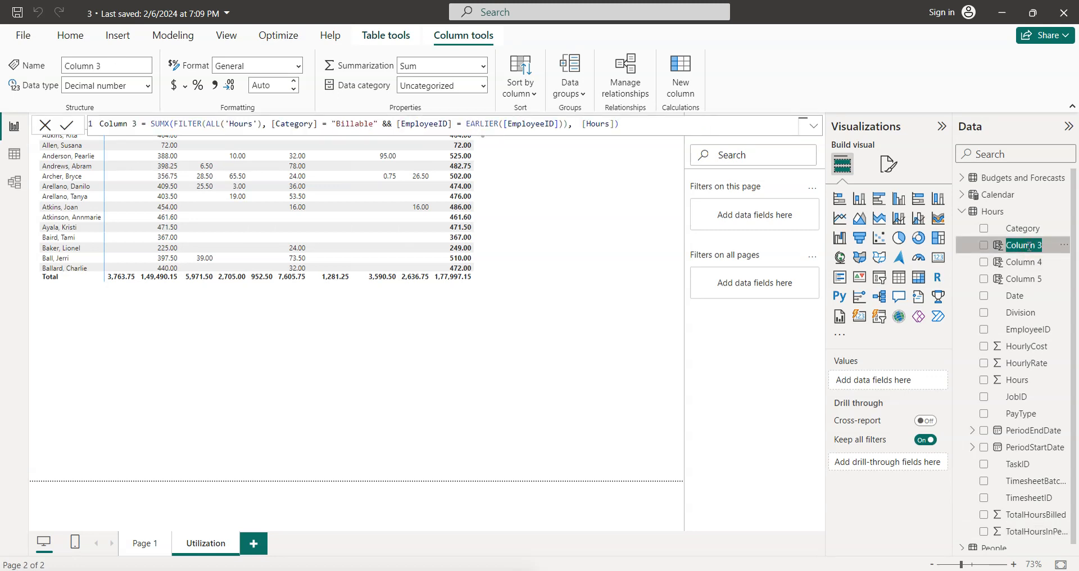
key(ctrl+v)
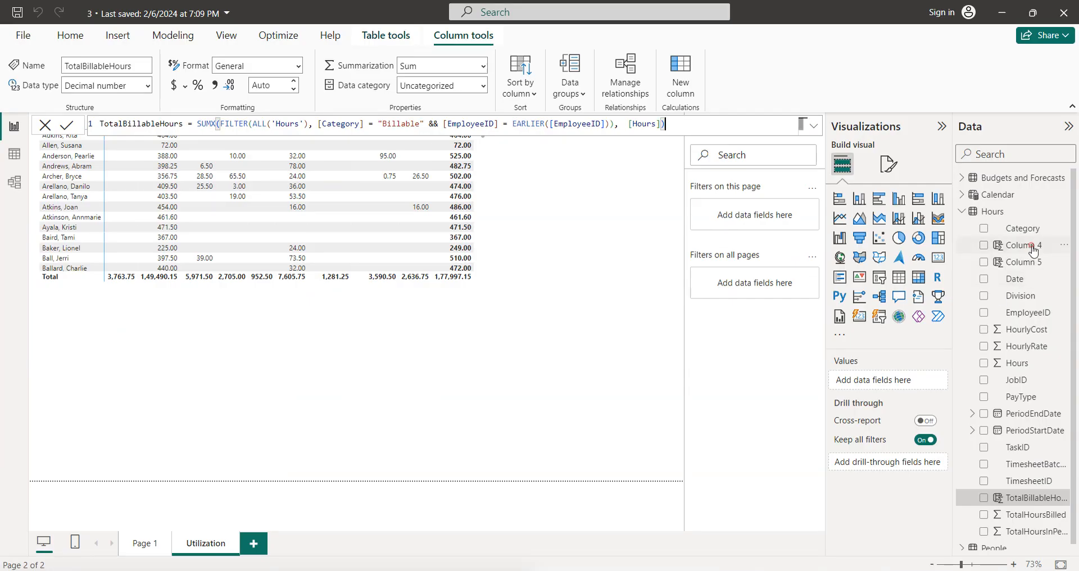
- Rename Column 4 in the Hours table to TotalHours
click(1033, 249)
double_click(1033, 245)
text(Total)
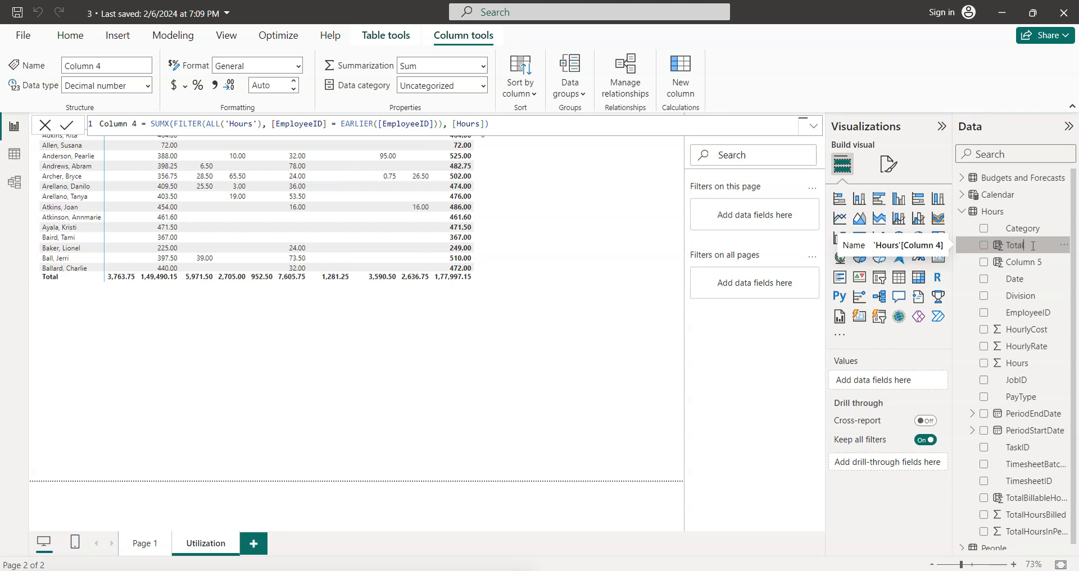
text(Hours)
key(Return)
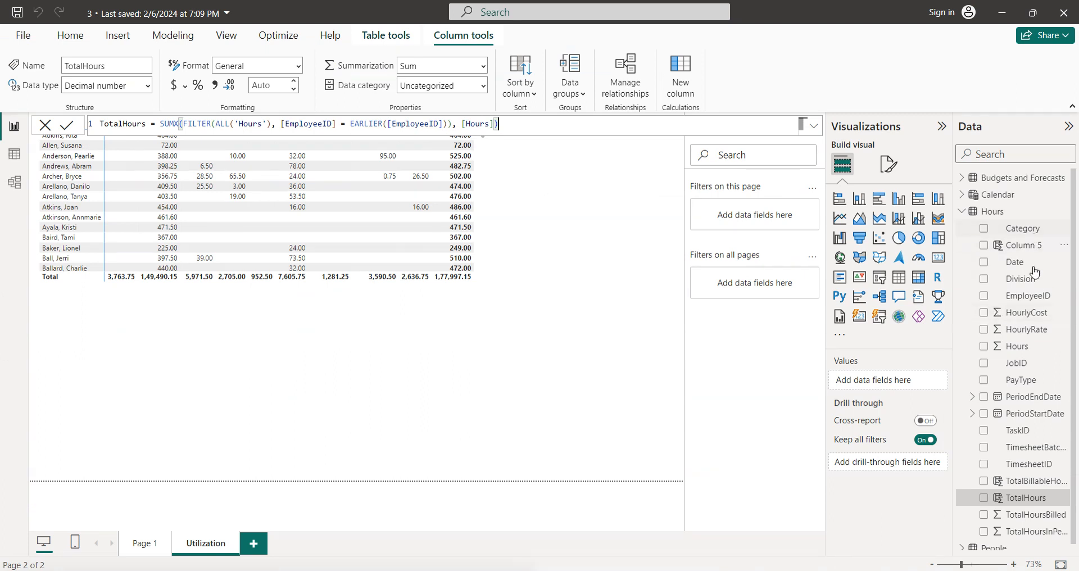
- Rename Column 5 in the Hours table to % Utilization
double_click(1036, 248)
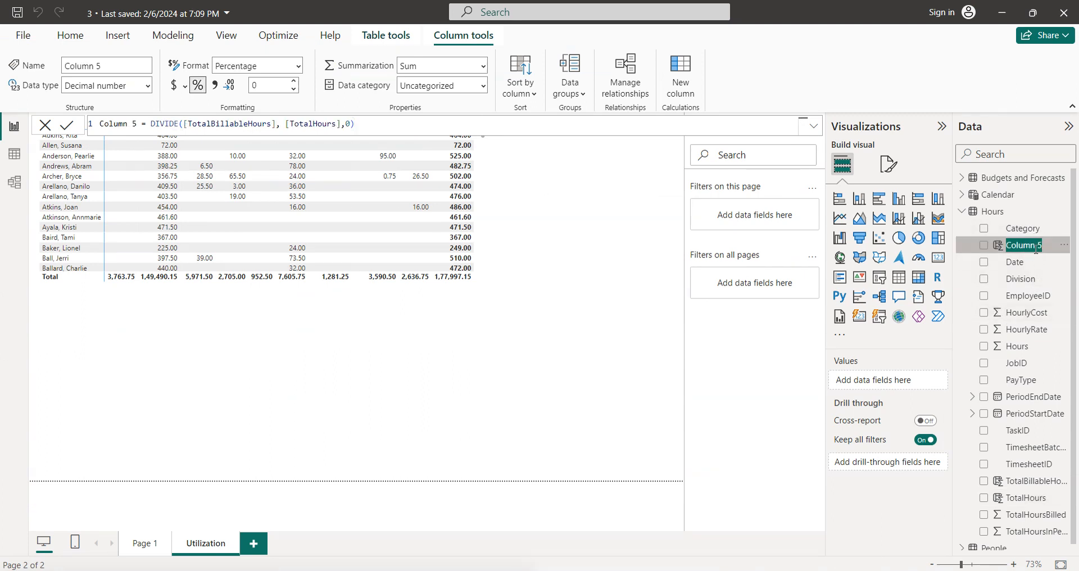
text(%)
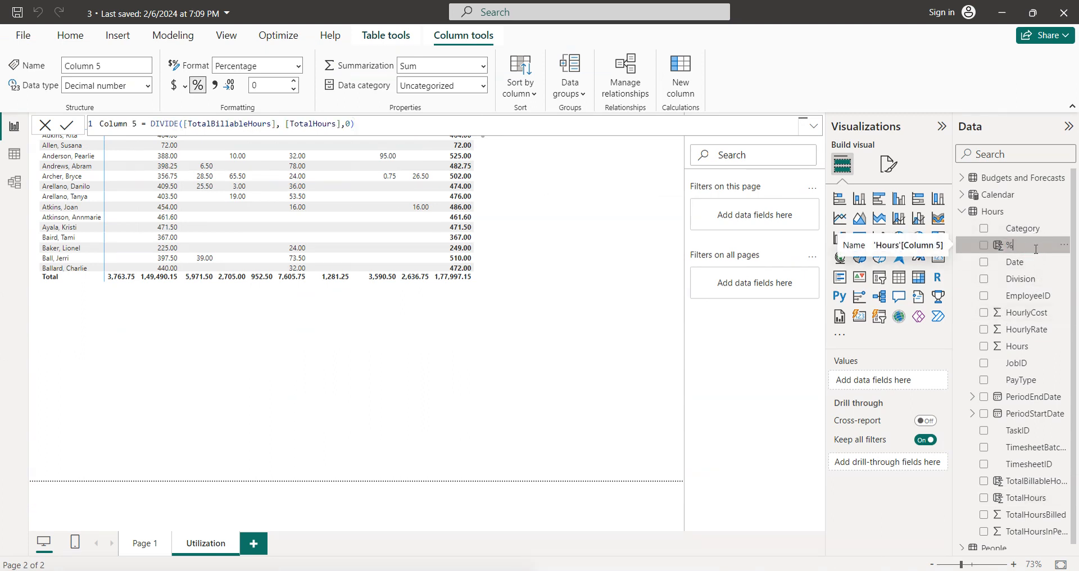
text( Utilization)
key(Return)
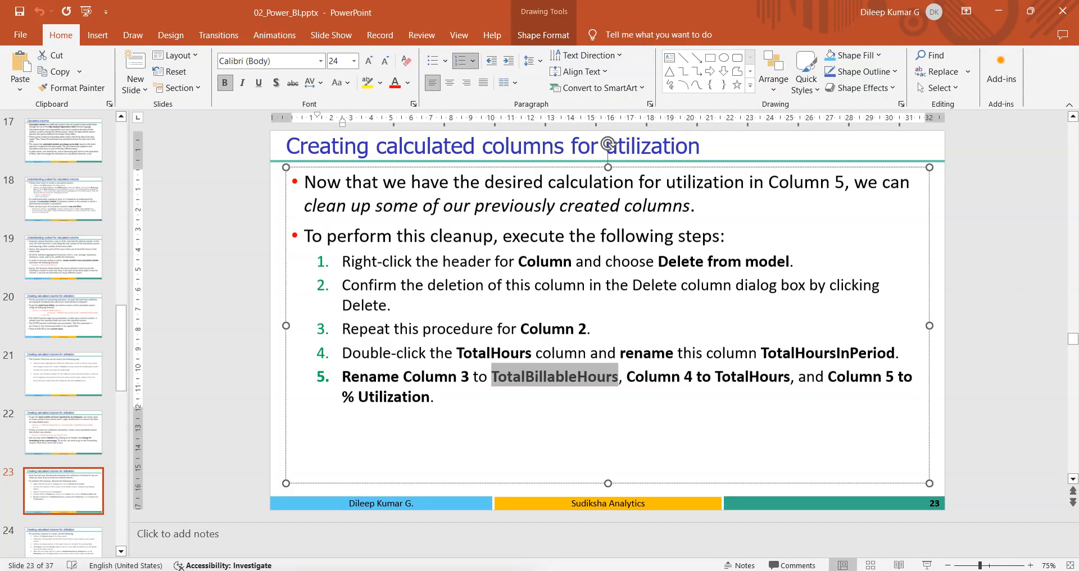
- Go to slide 24, switch to Power BI, and create a new table visual below the existing one with Name from People
key(Page_Down)
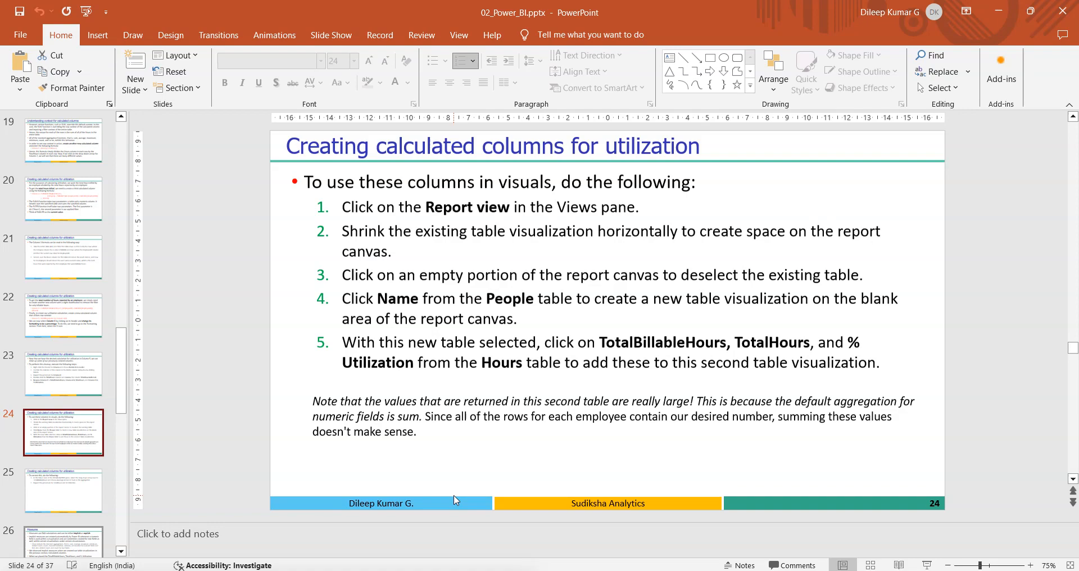
key(alt+Tab)
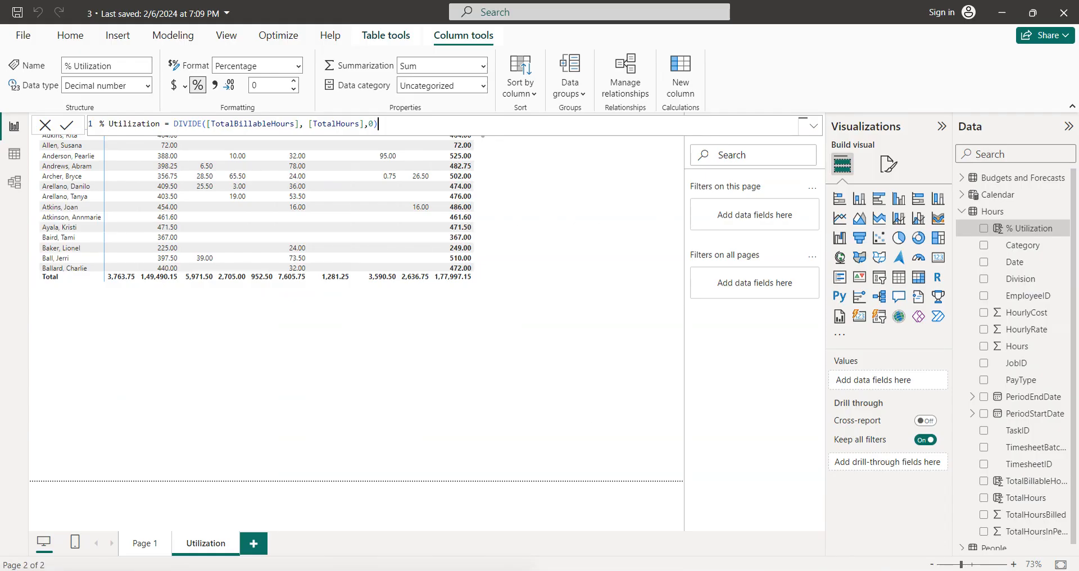
click(248, 359)
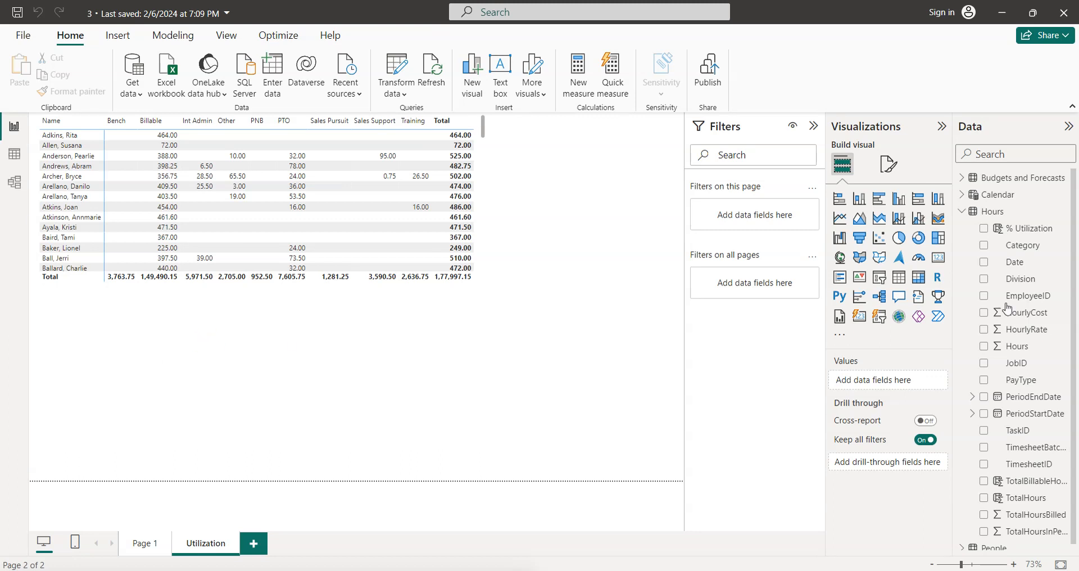
click(963, 213)
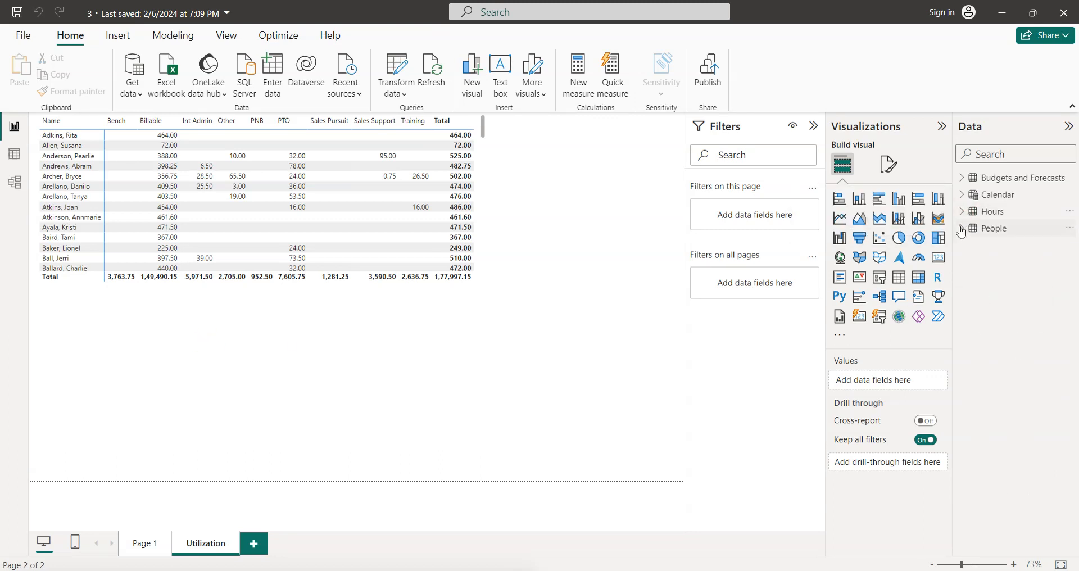
click(963, 229)
click(983, 312)
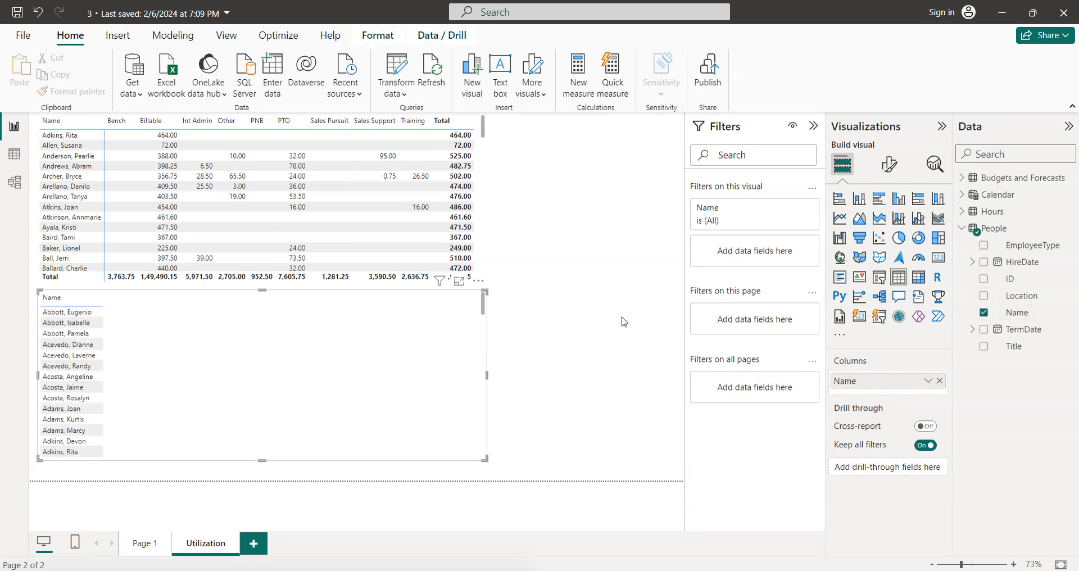
- Recheck slide 24 and, back in Power BI, add TotalBillableHours from the Hours table to the new table visual
key(alt+Tab)
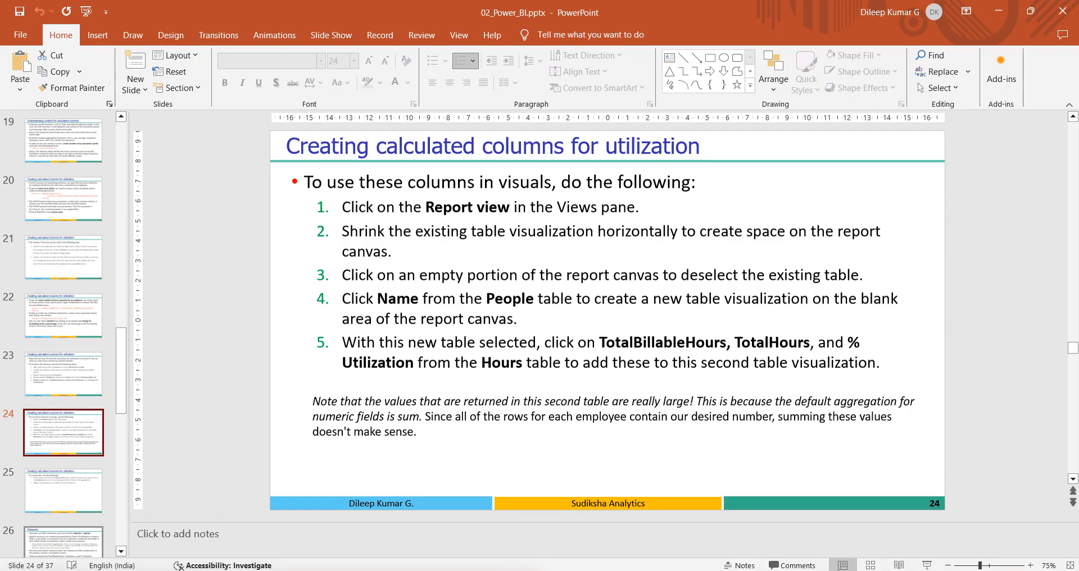
key(alt+Tab)
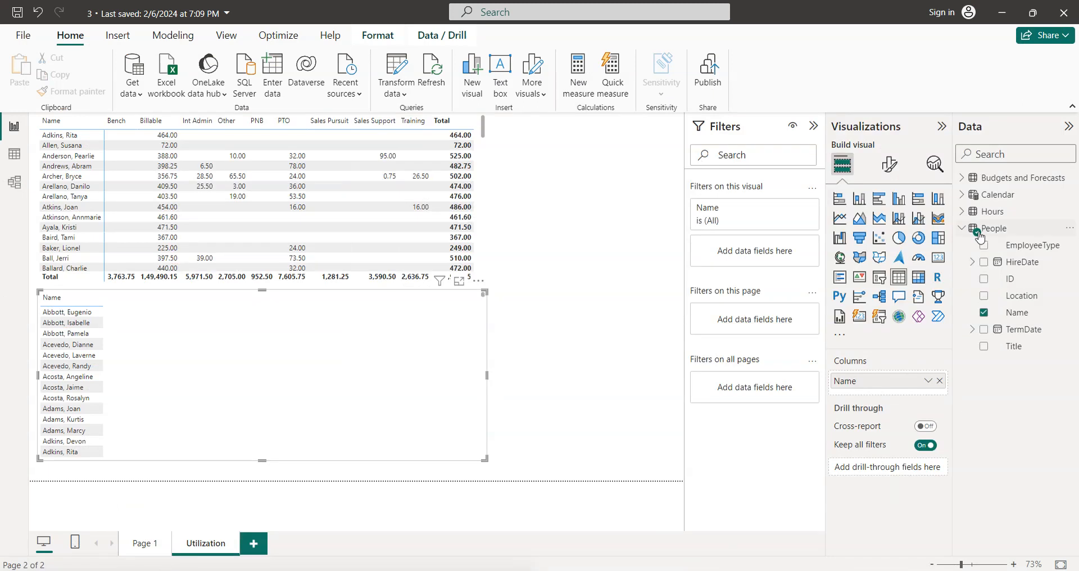
click(963, 229)
click(962, 211)
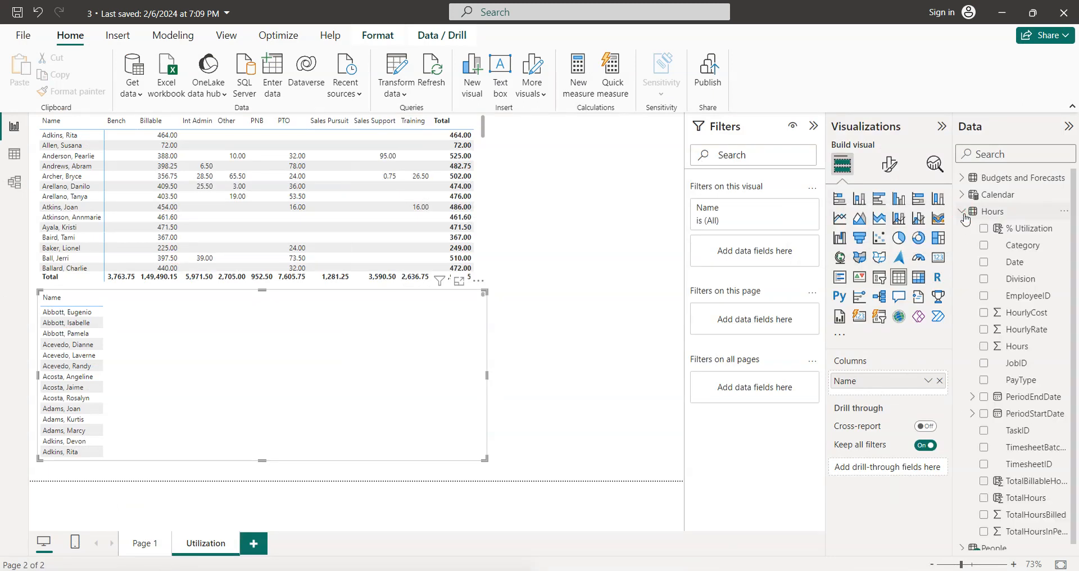
click(984, 515)
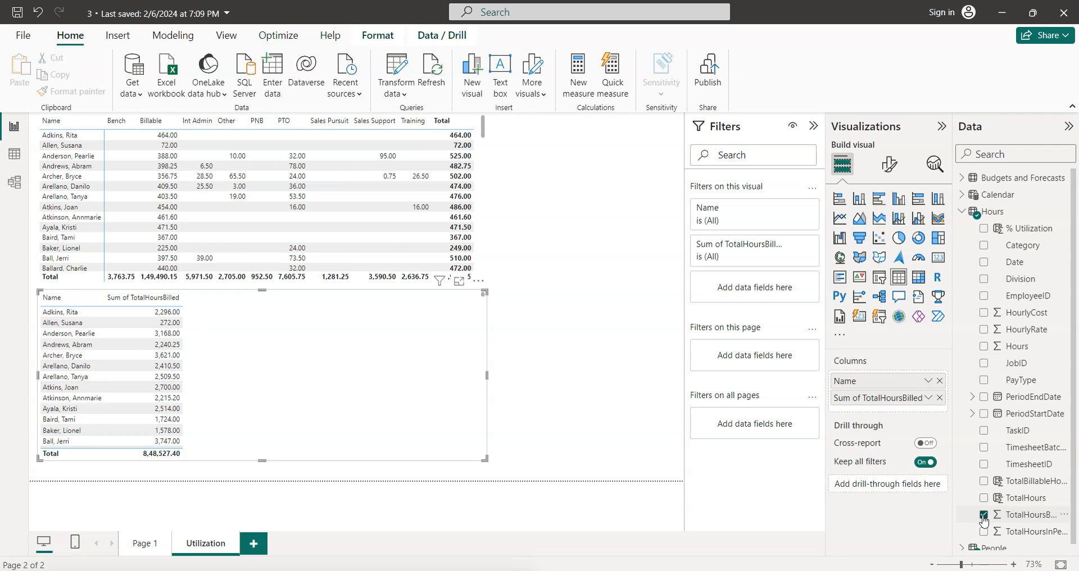
click(984, 516)
click(983, 482)
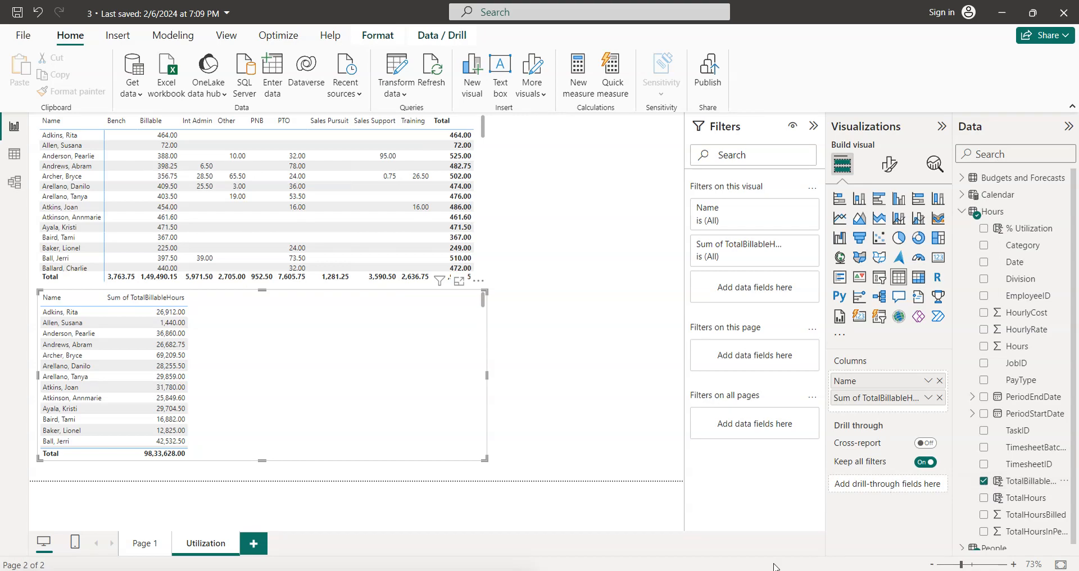
- Following slide 24, add TotalHours and % Utilization from the Hours table to the new table visual in Power BI
key(alt+Tab)
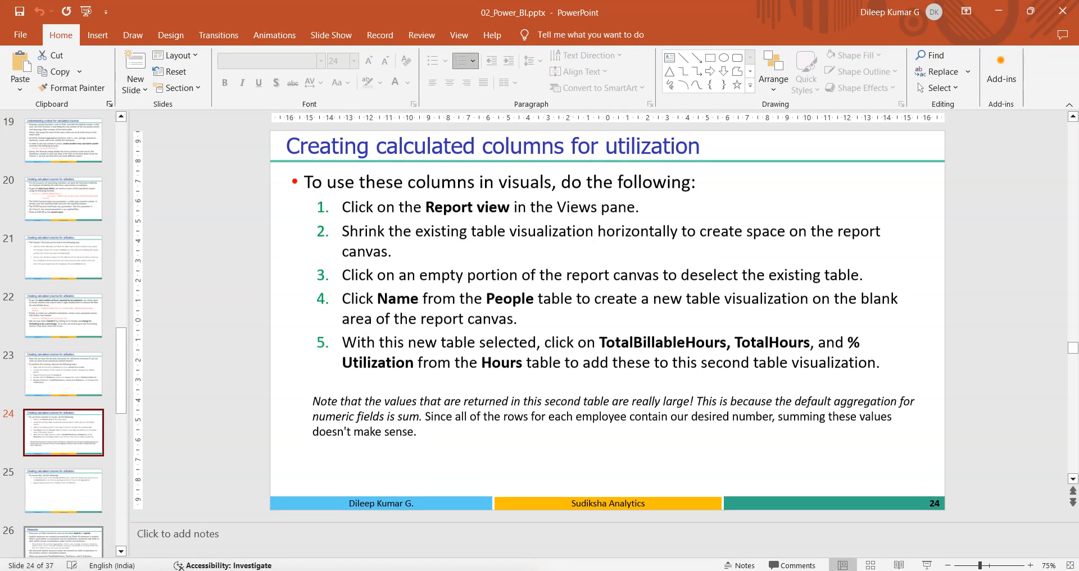
key(alt+Tab)
click(983, 499)
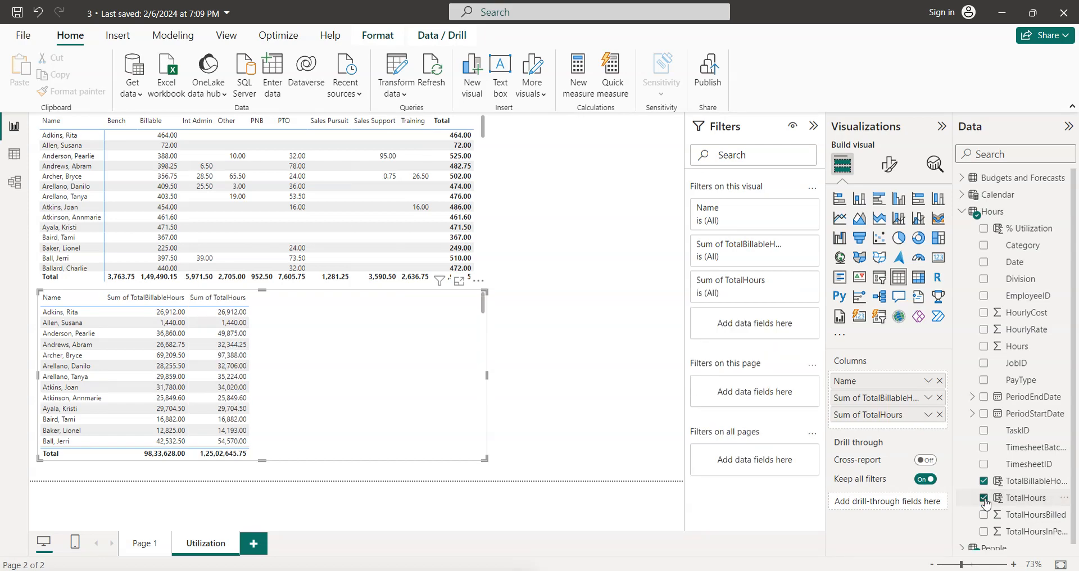
key(alt+Tab)
key(alt+Tab)
key(alt+Tab)
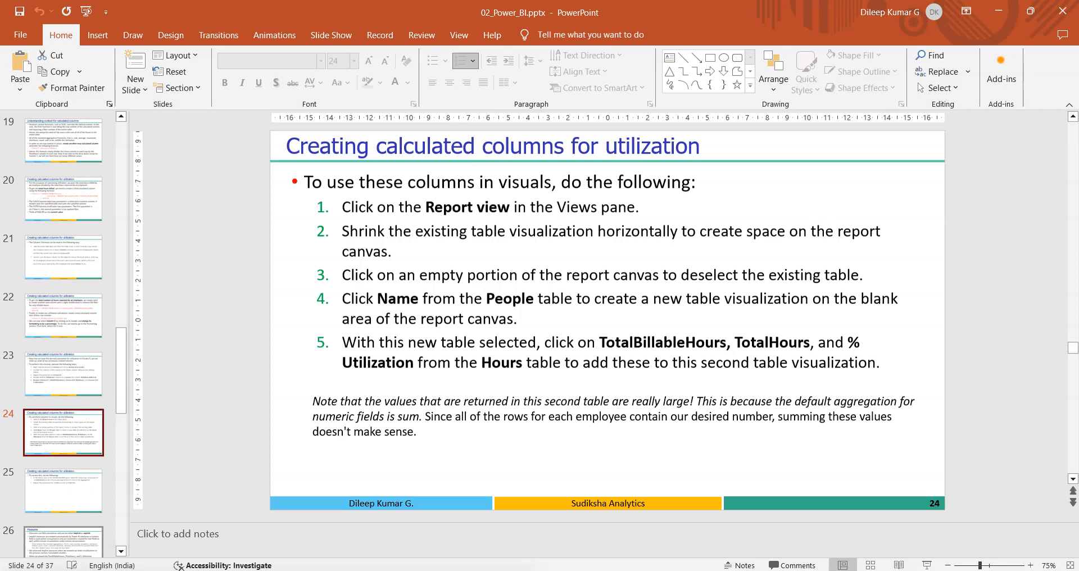
key(alt+Tab)
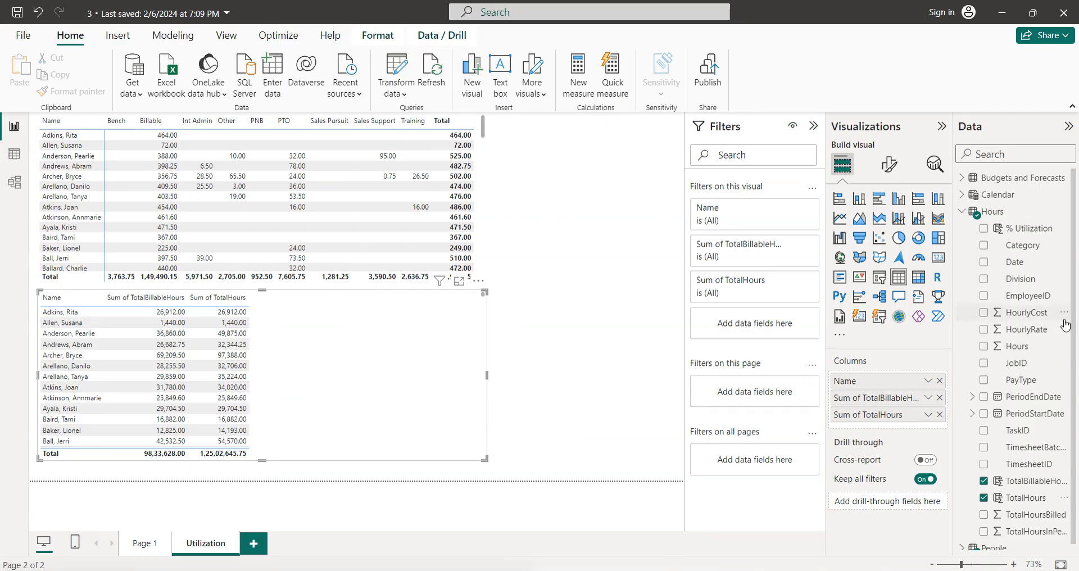
click(984, 231)
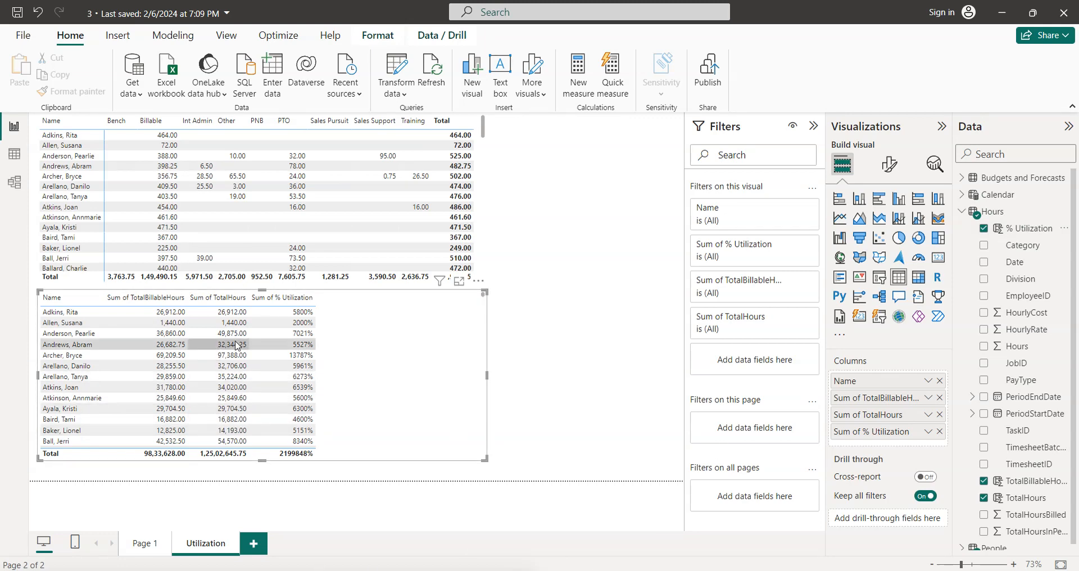
- Read slide 25 in PowerPoint and, back in Power BI, set the aggregation of TotalBillableHours in the new table to Average
key(alt+Tab)
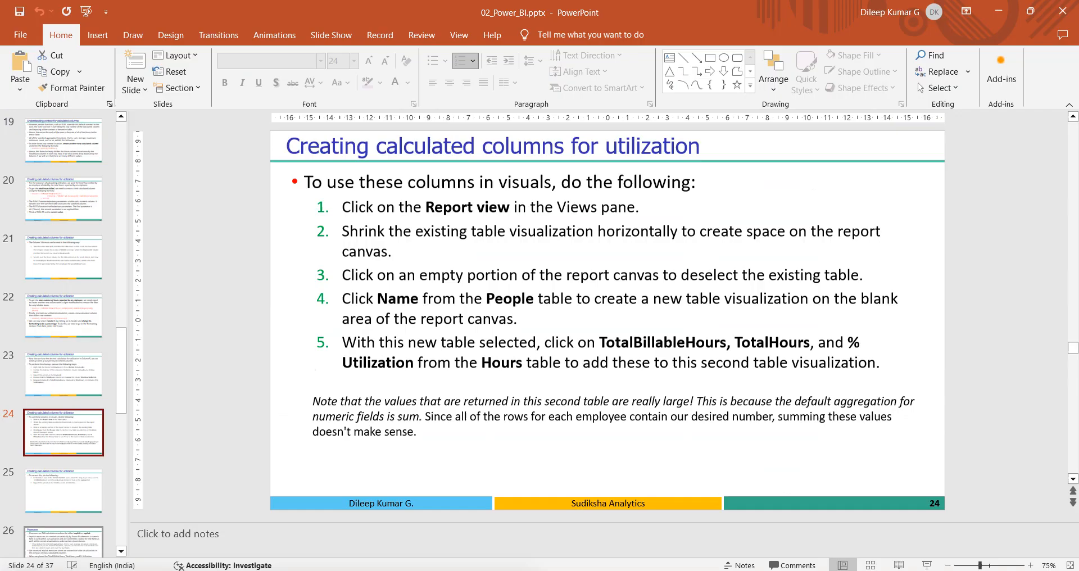
click(70, 486)
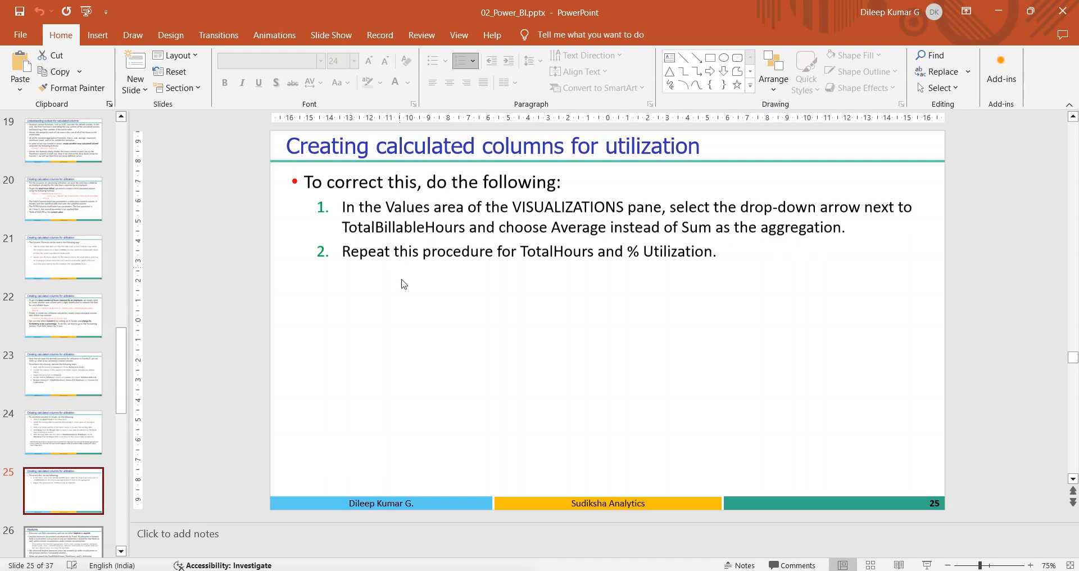
key(alt+Tab)
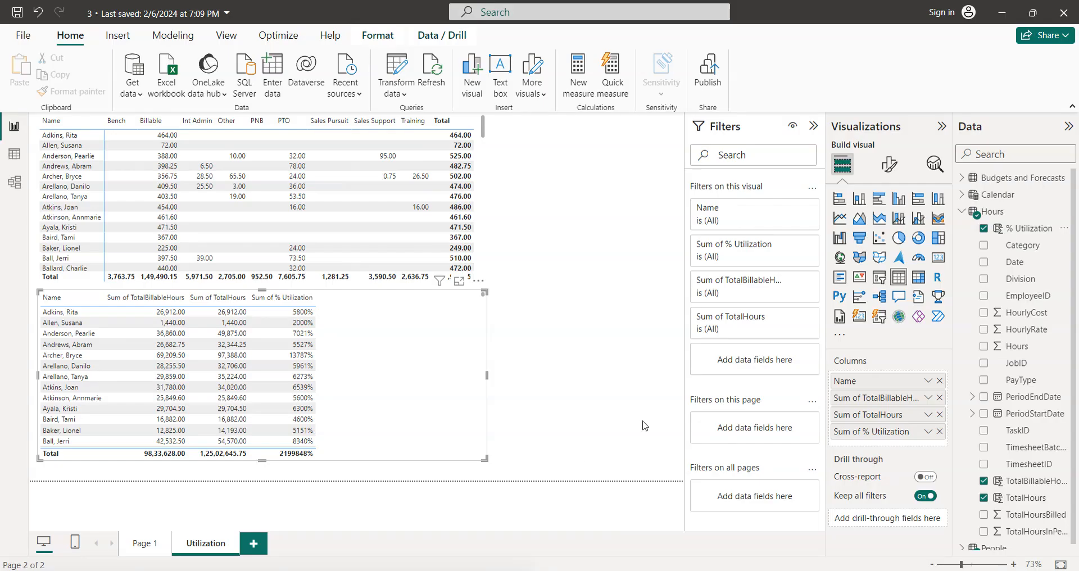
click(928, 398)
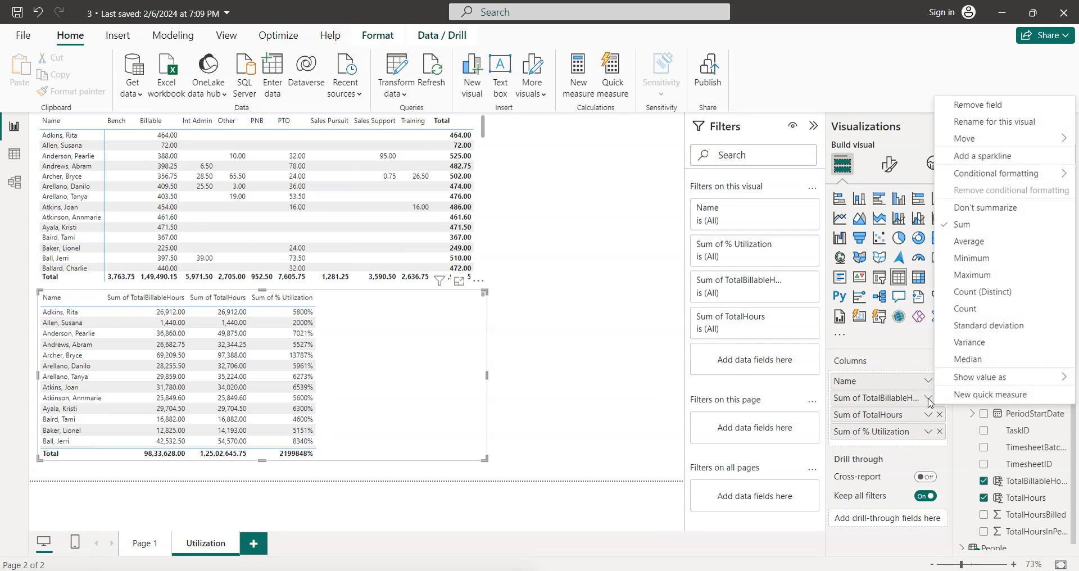
click(989, 242)
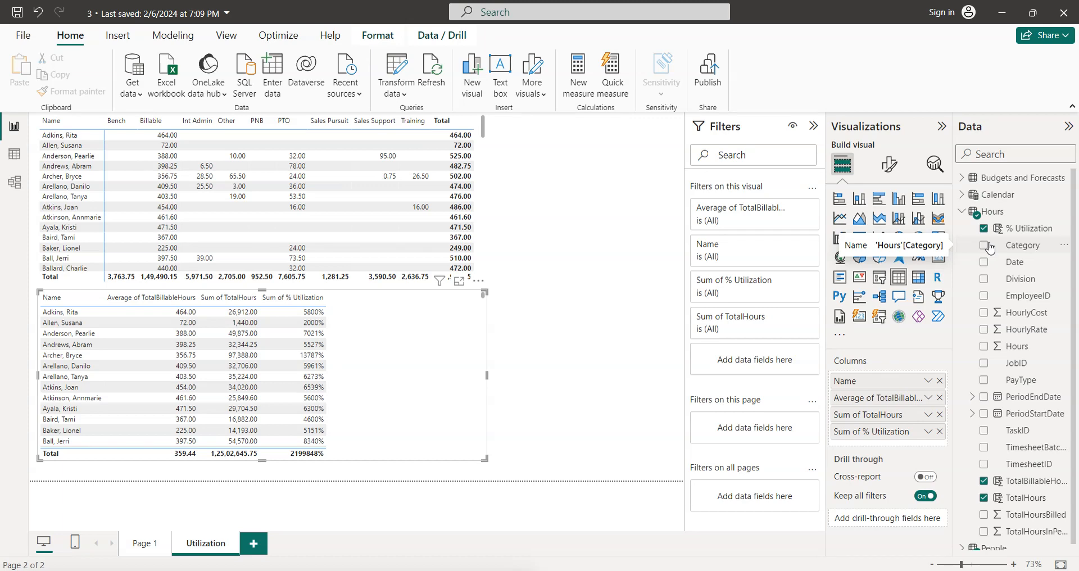
- Set the aggregation of TotalHours and % Utilization in the new table to Average and deselect the visual
click(930, 416)
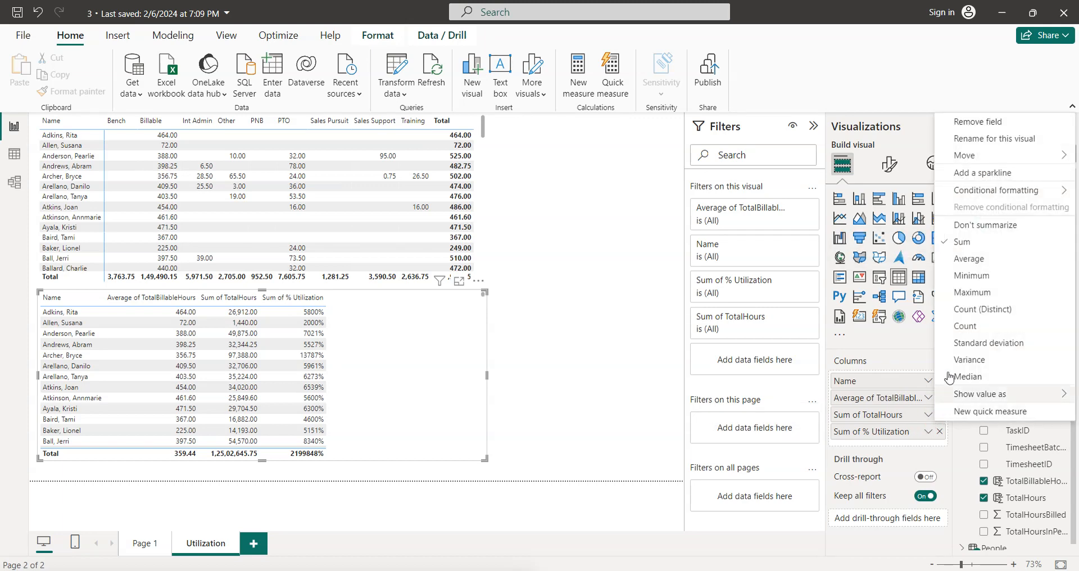
click(964, 260)
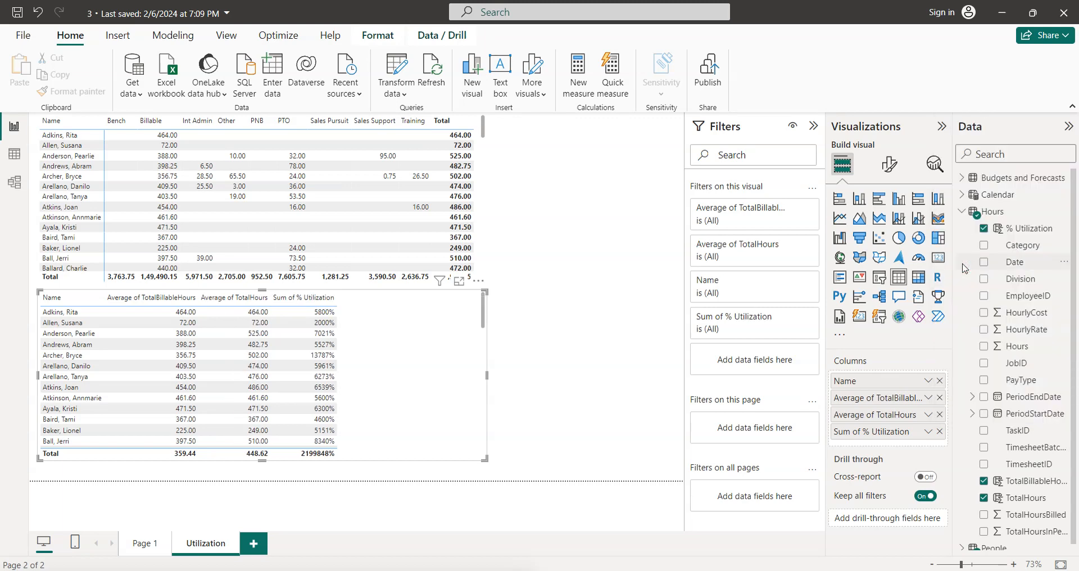
click(931, 431)
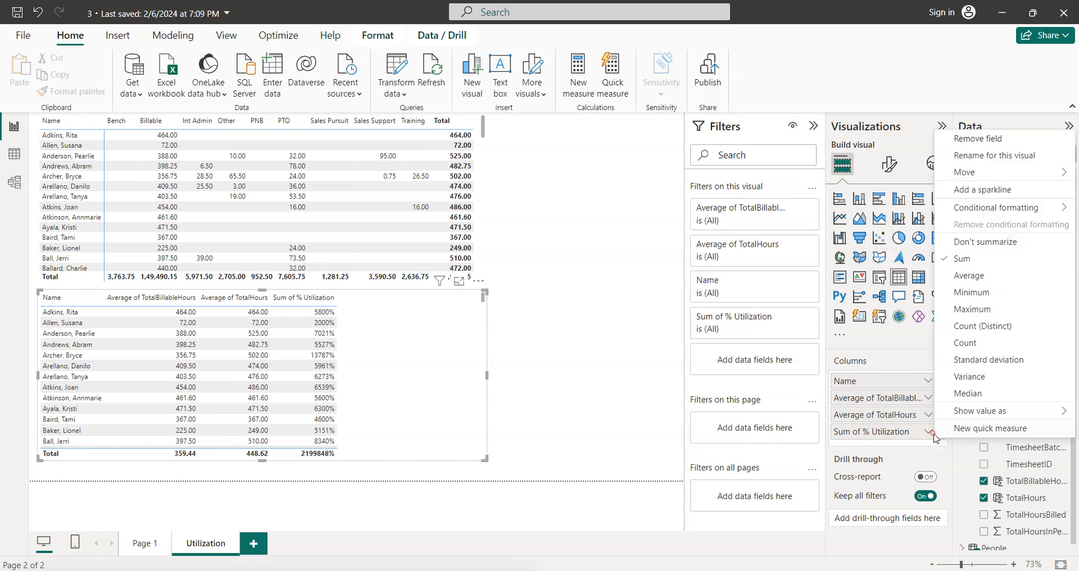
click(964, 276)
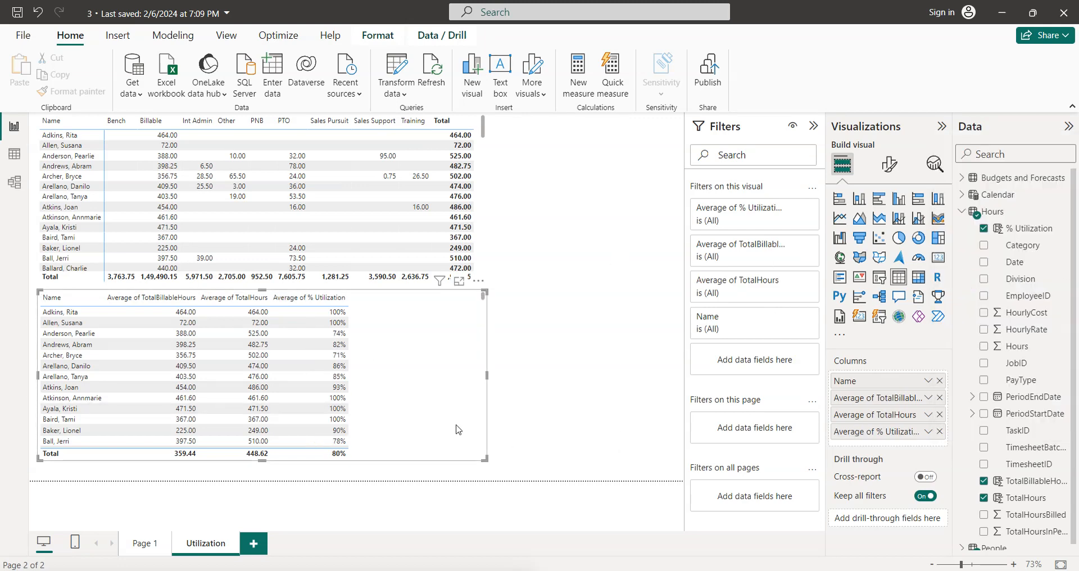
click(581, 409)
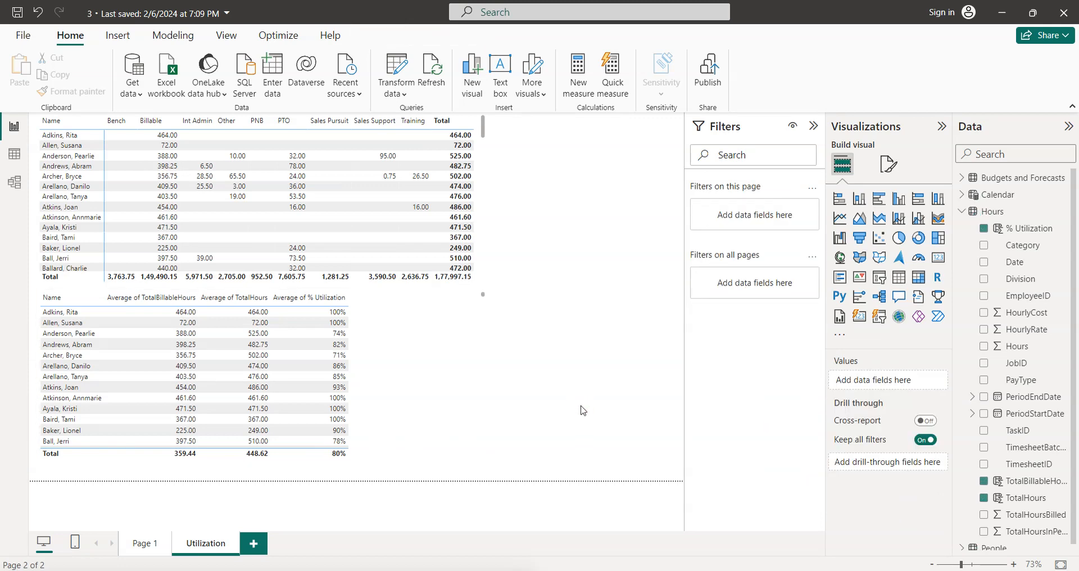
- Switch to PowerPoint and open slide 26 about measures
click(400, 371)
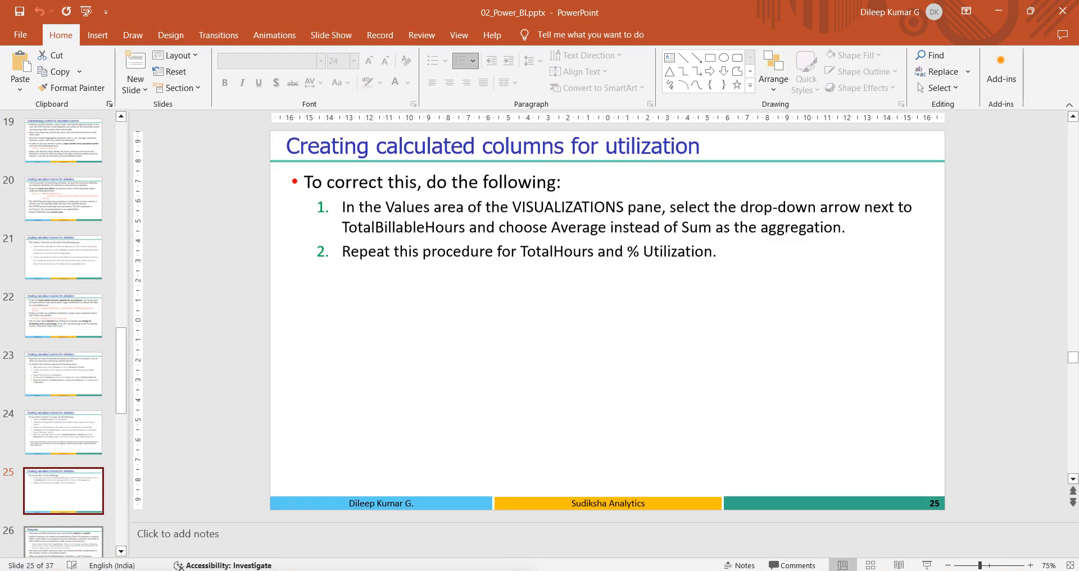
click(54, 542)
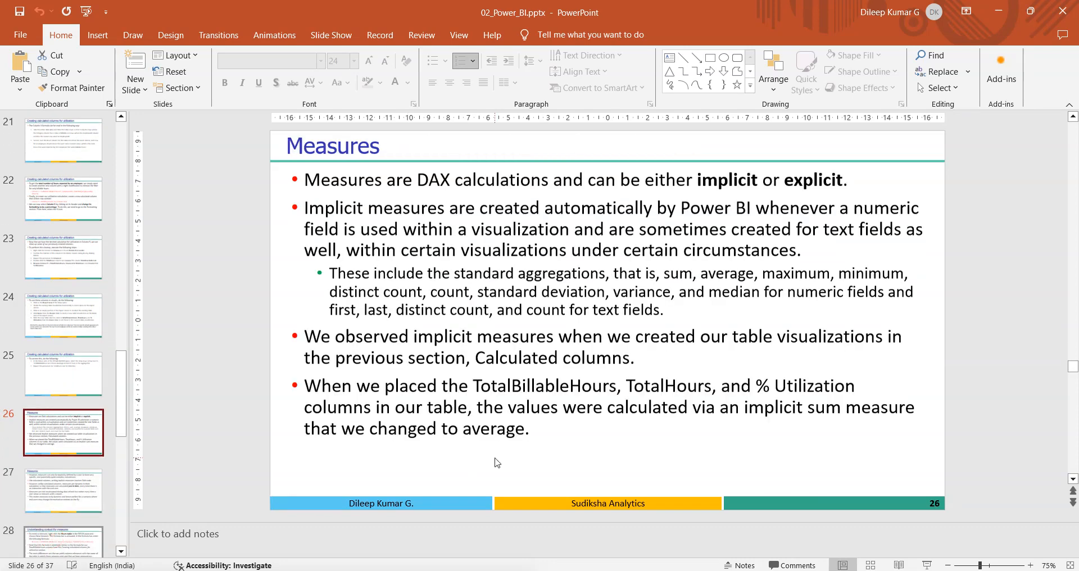
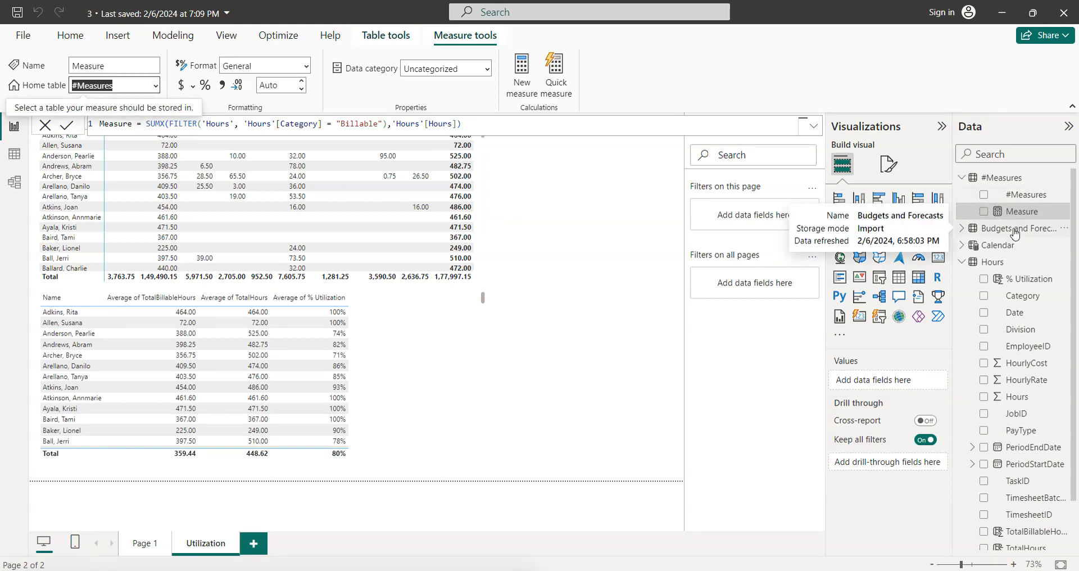
- Check slide 31 in PowerPoint and, back in Power BI, delete the #Measures column from the #Measures table
key(alt+Tab)
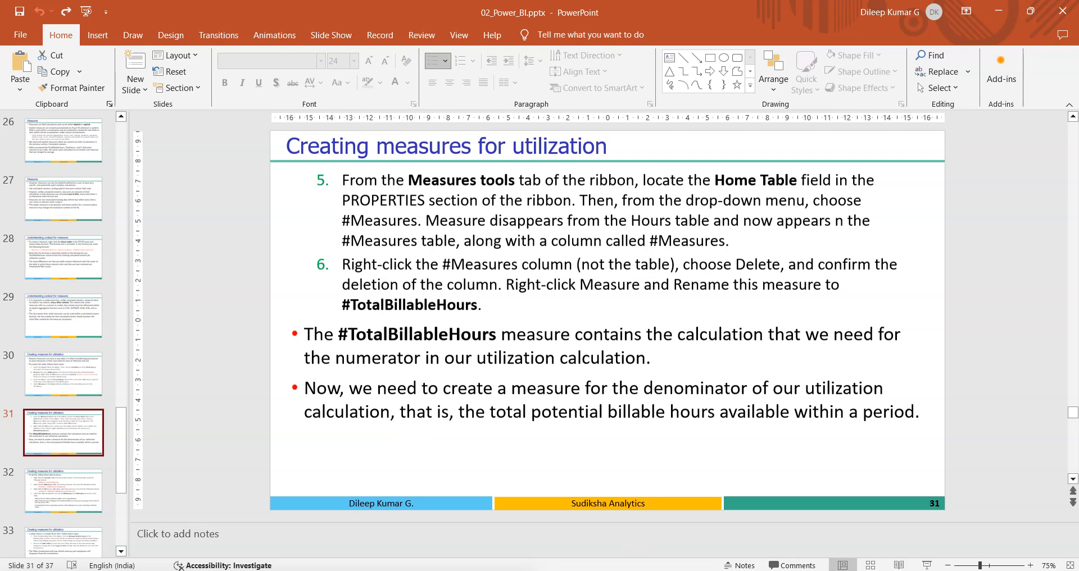
key(alt+Tab)
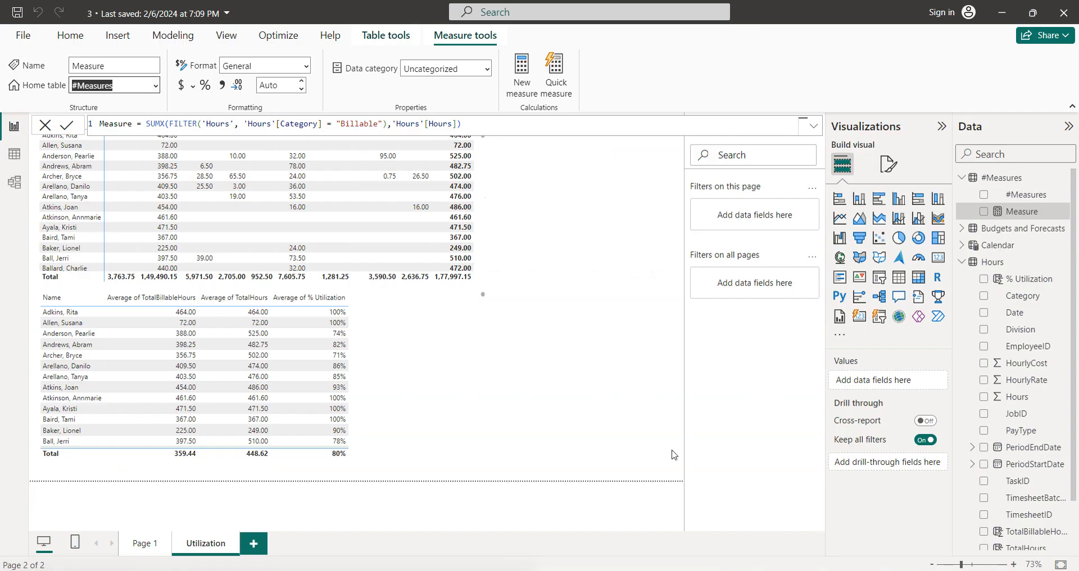
click(1065, 198)
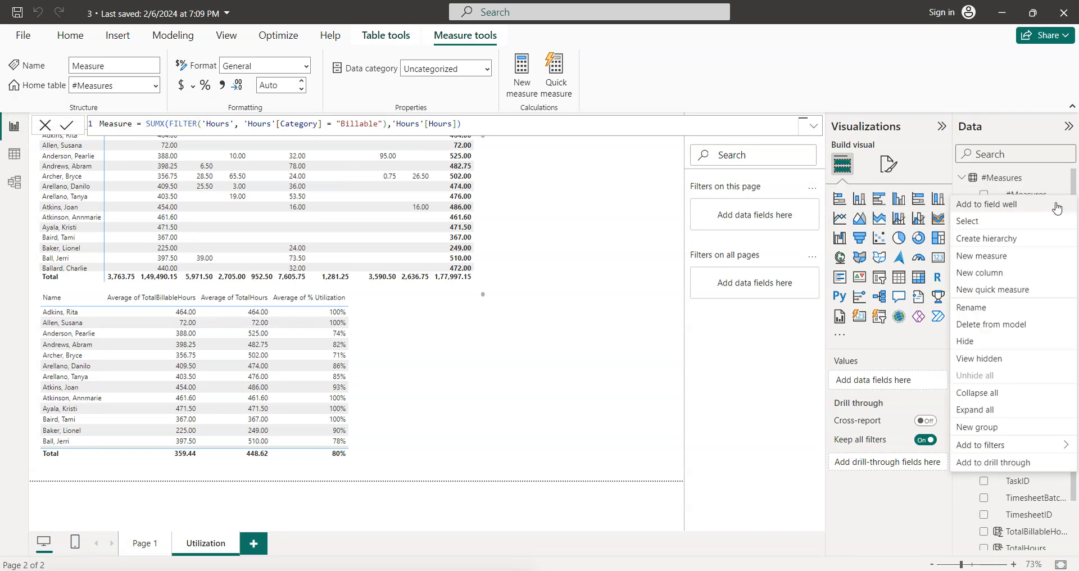
click(1015, 325)
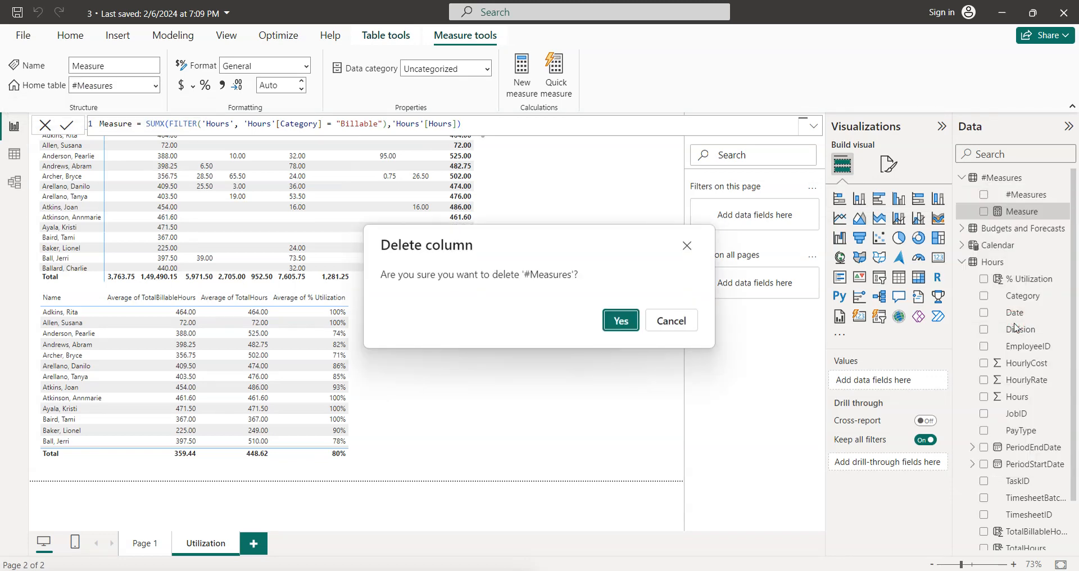
click(621, 320)
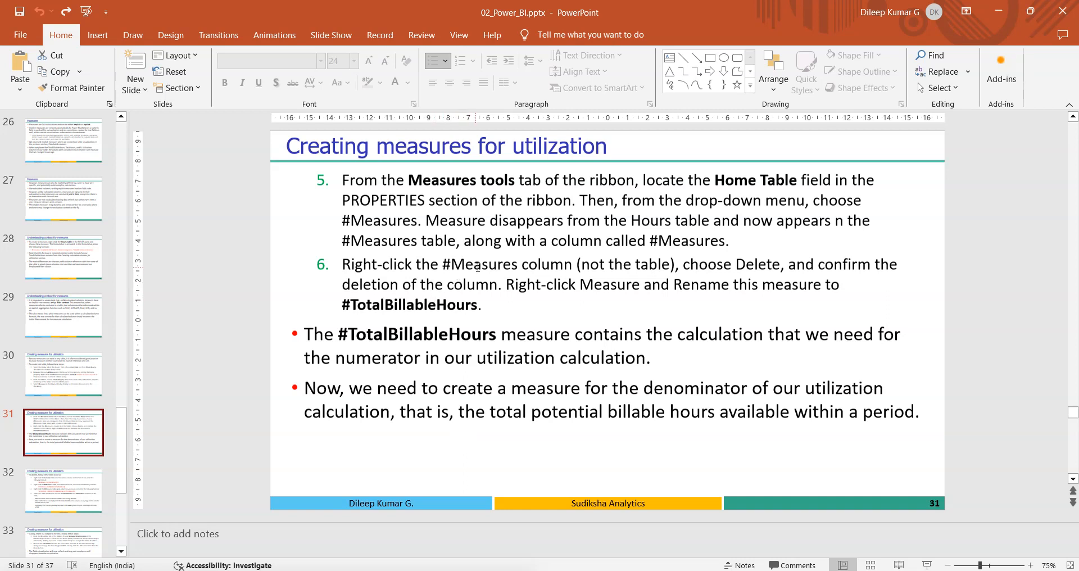
- Check the measure name on slide 31 in PowerPoint and try to rename Measure in Power BI's #Measures table, entering #TotaL
double_click(411, 306)
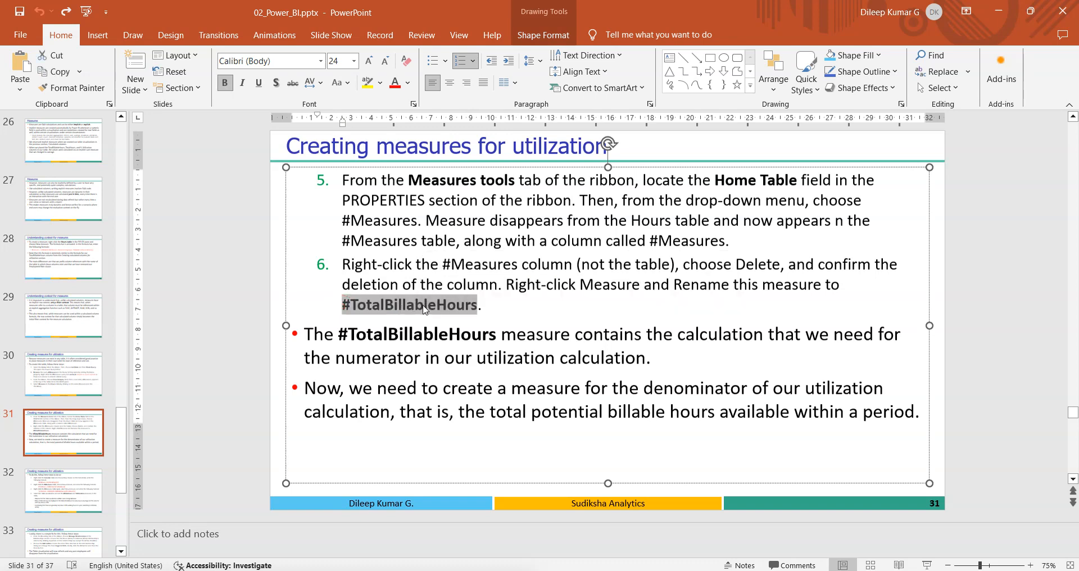
key(alt+Tab)
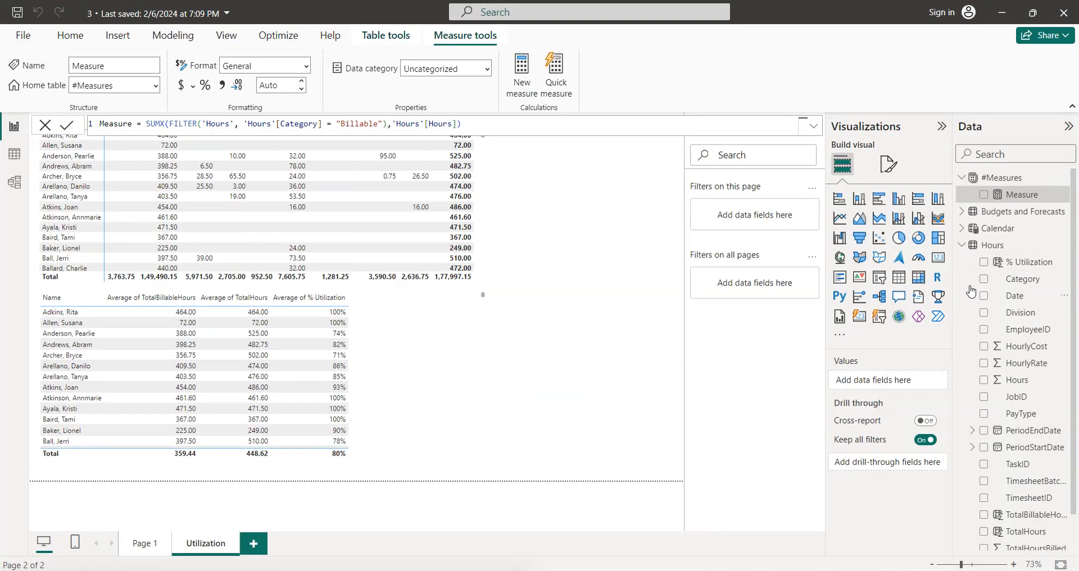
double_click(1026, 195)
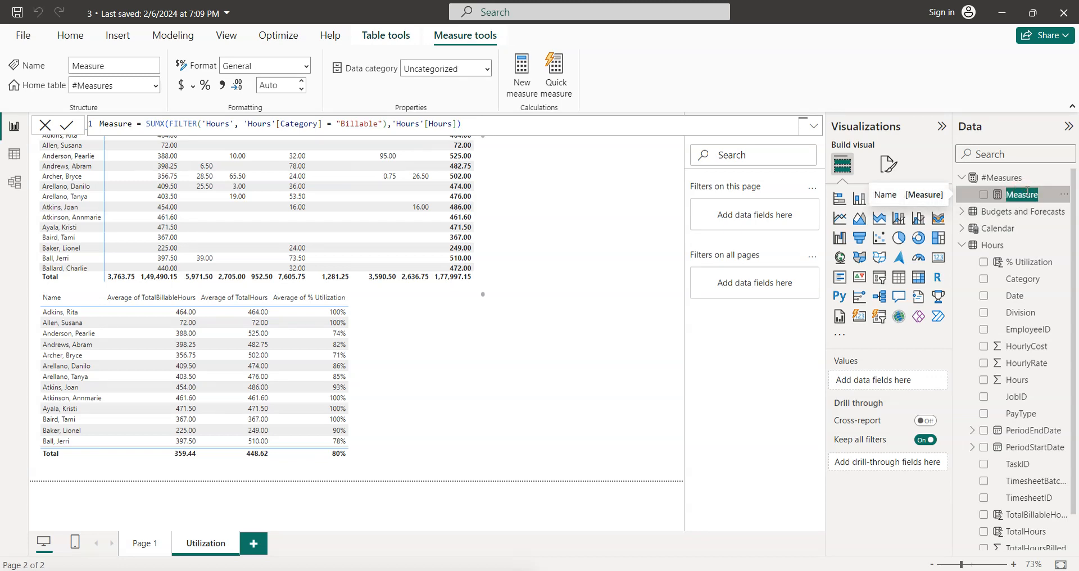
key(End)
key(BackSpace)
key(BackSpace)
key(BackSpace)
key(BackSpace)
key(BackSpace)
key(BackSpace)
key(BackSpace)
key(ctrl+z)
key(BackSpace)
key(BackSpace)
key(BackSpace)
key(BackSpace)
key(BackSpace)
key(BackSpace)
key(BackSpace)
text(#Ti)
text(otal)
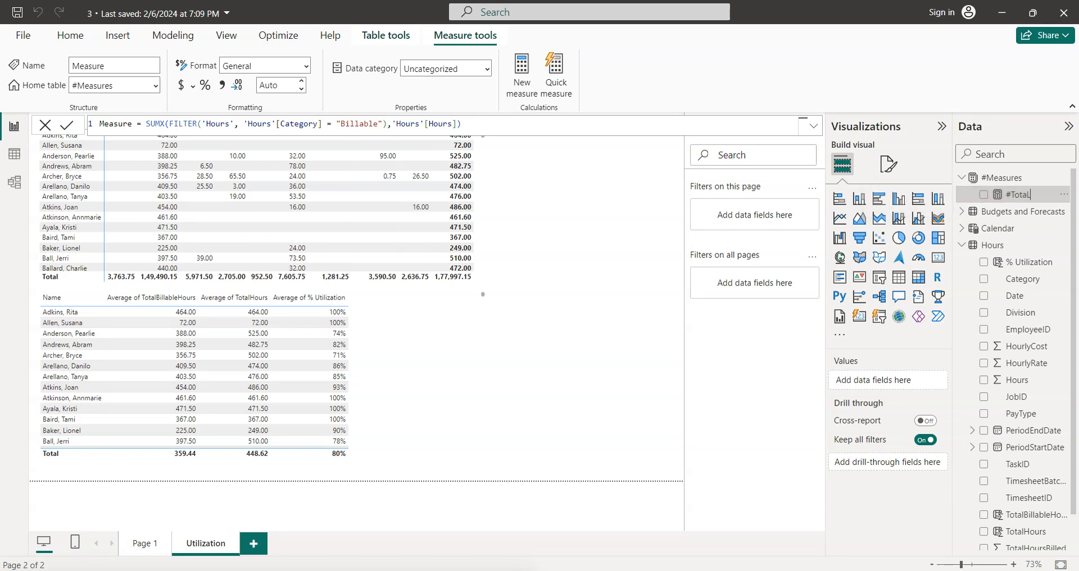
key(alt+Tab)
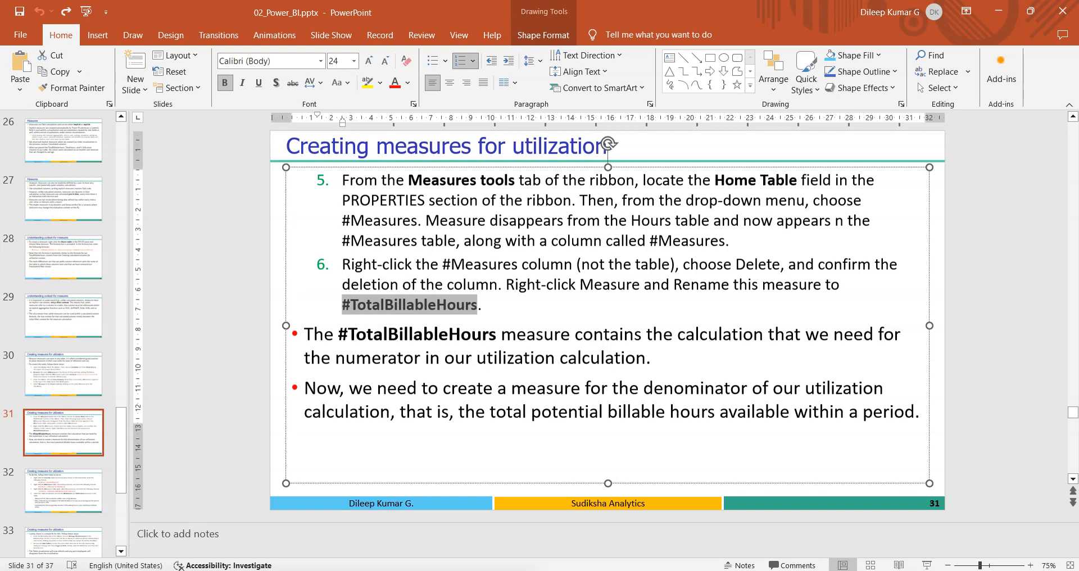
key(alt+Tab)
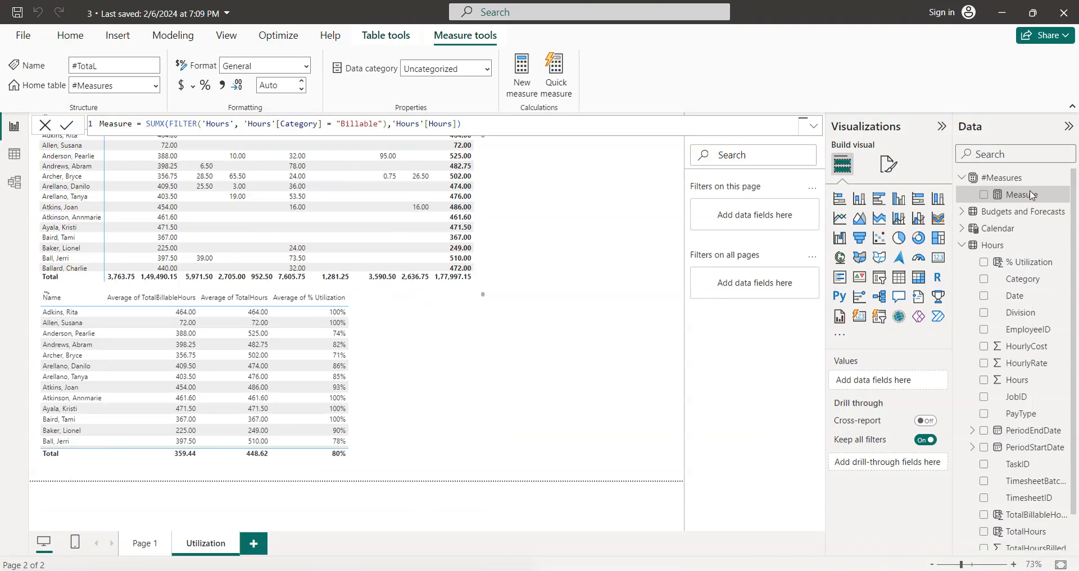
- Rename the measure in Power BI to #TotalBillableHours, copied from slide 31 in PowerPoint, and collapse the Visualizations pane
key(alt+Tab)
click(417, 353)
drag(344, 302, 406, 305)
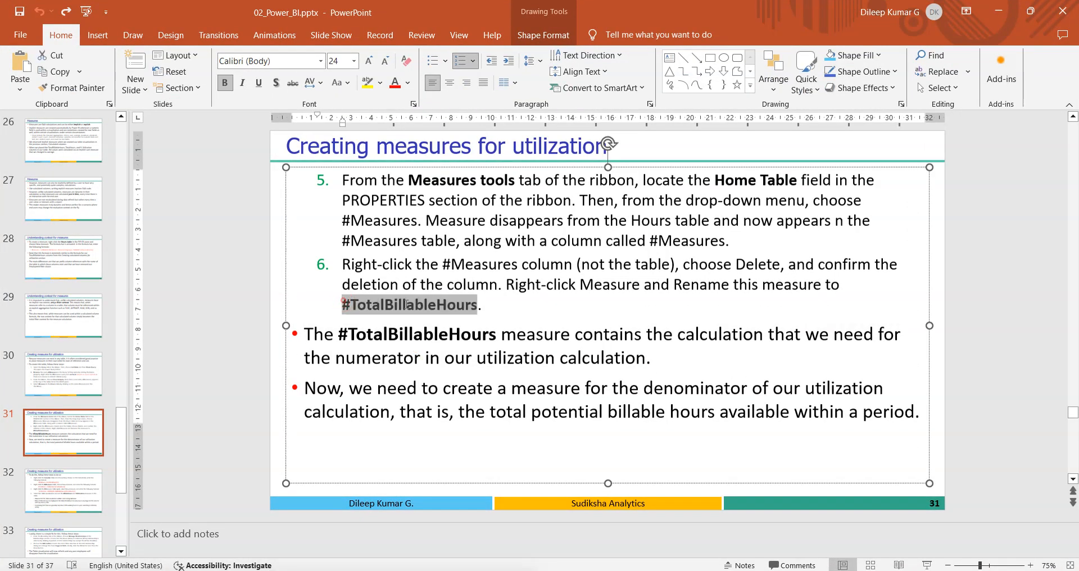
right_click(453, 304)
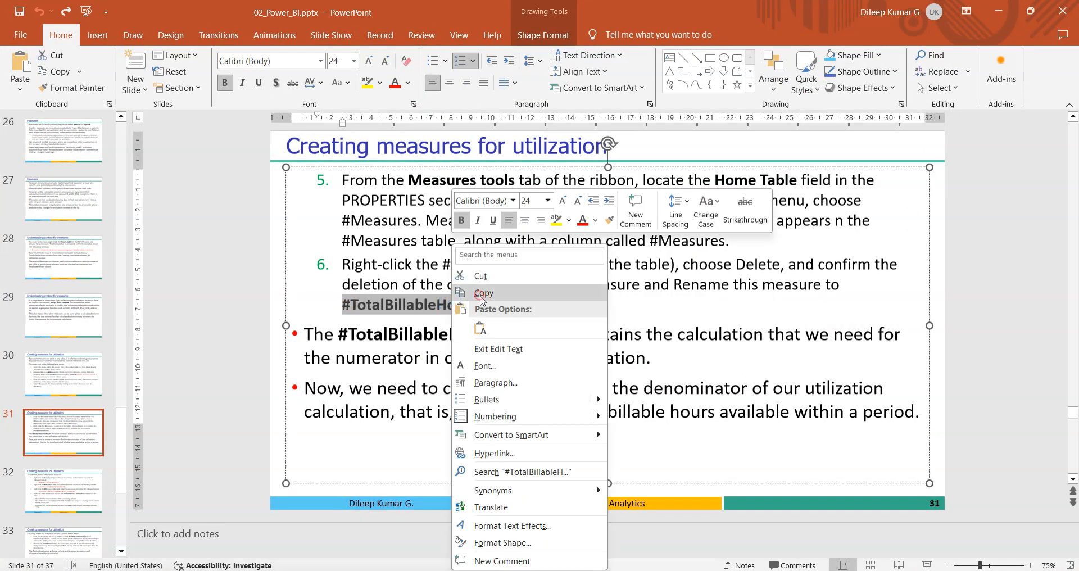
click(482, 293)
key(alt+Tab)
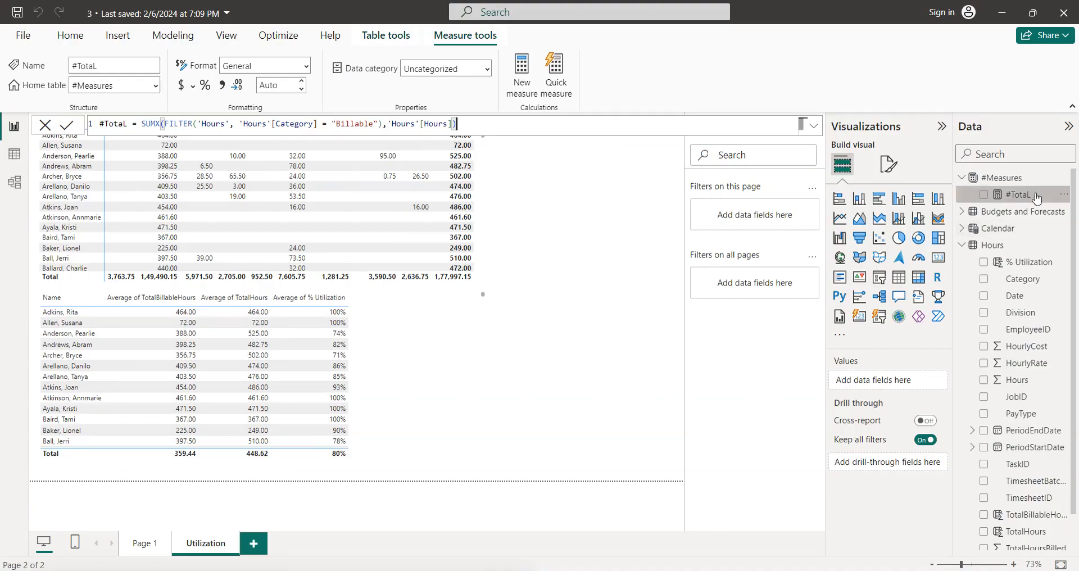
double_click(1037, 195)
key(ctrl+v)
key(Return)
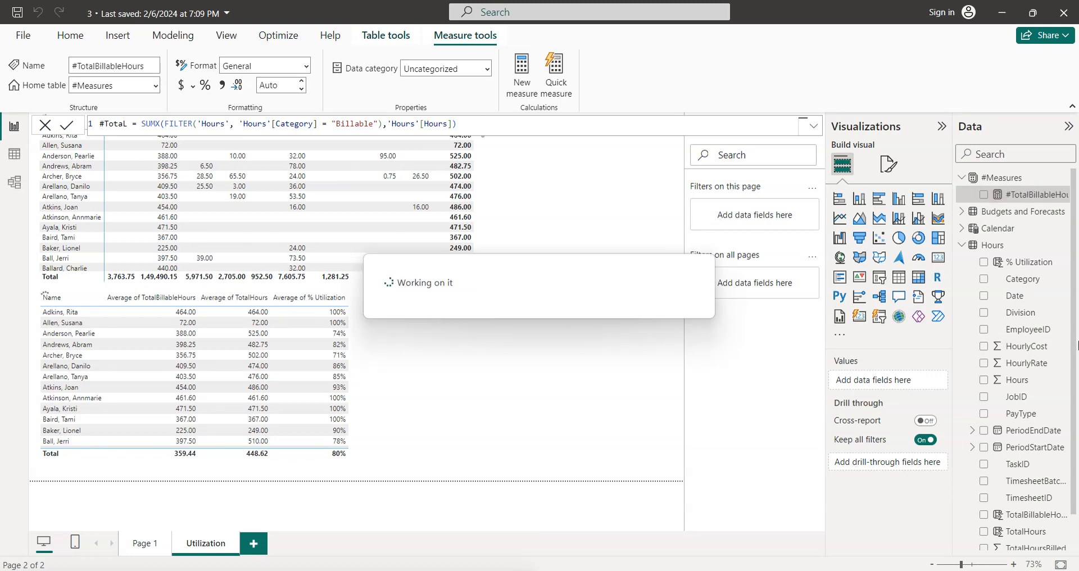
click(941, 128)
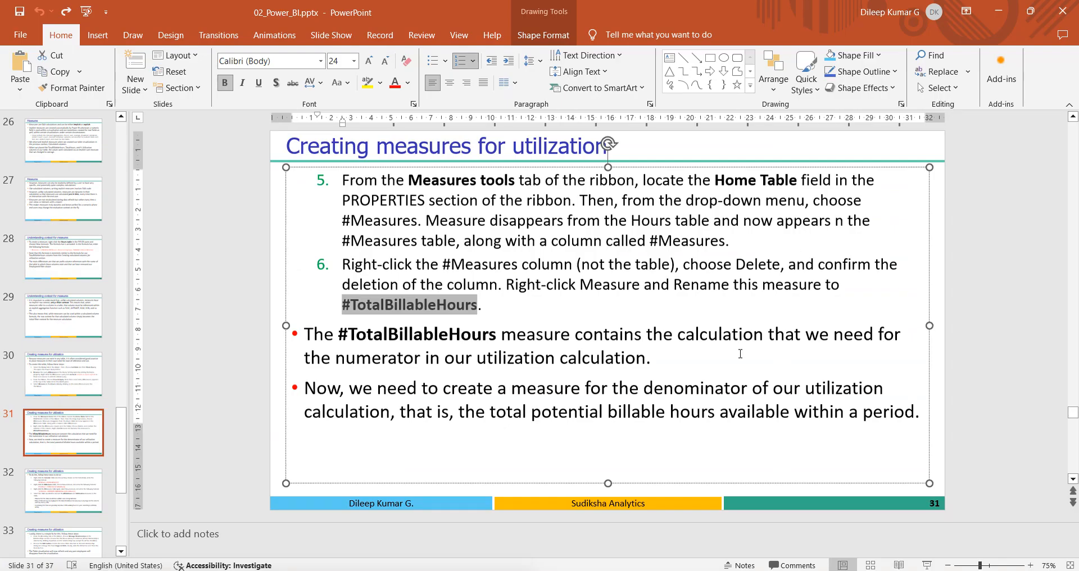
- Copy the formula WorkHours = IF([IsWorkDay],8,0) from slide 32 in PowerPoint and return to Power BI
click(82, 488)
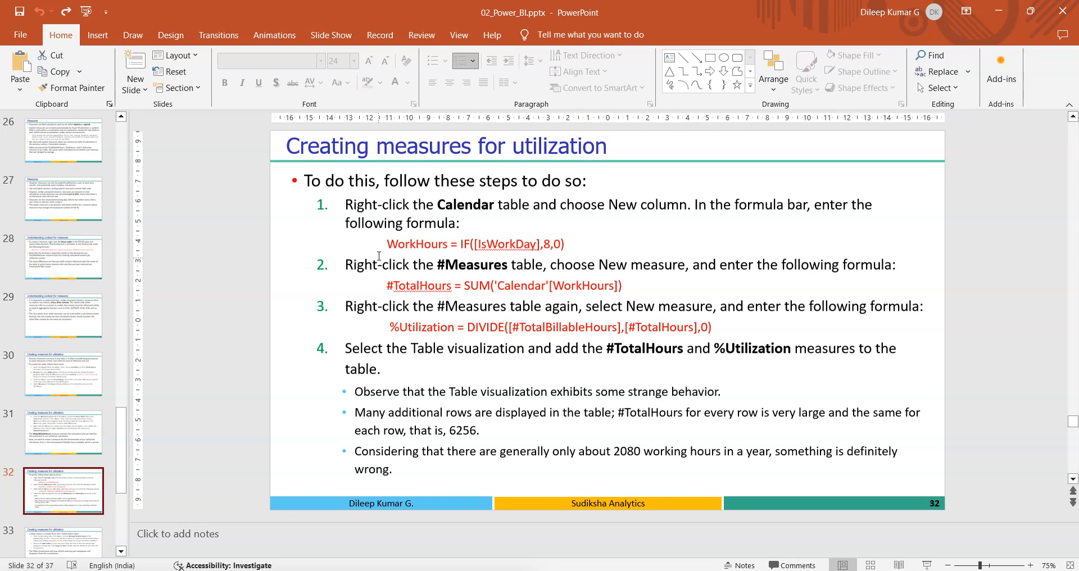
drag(386, 246, 569, 243)
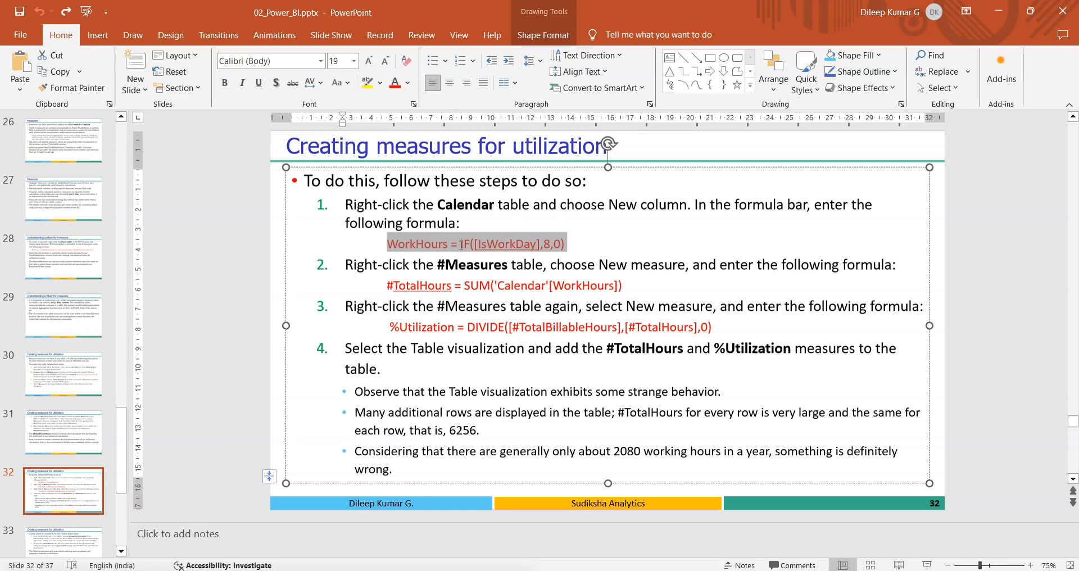
key(alt+Tab)
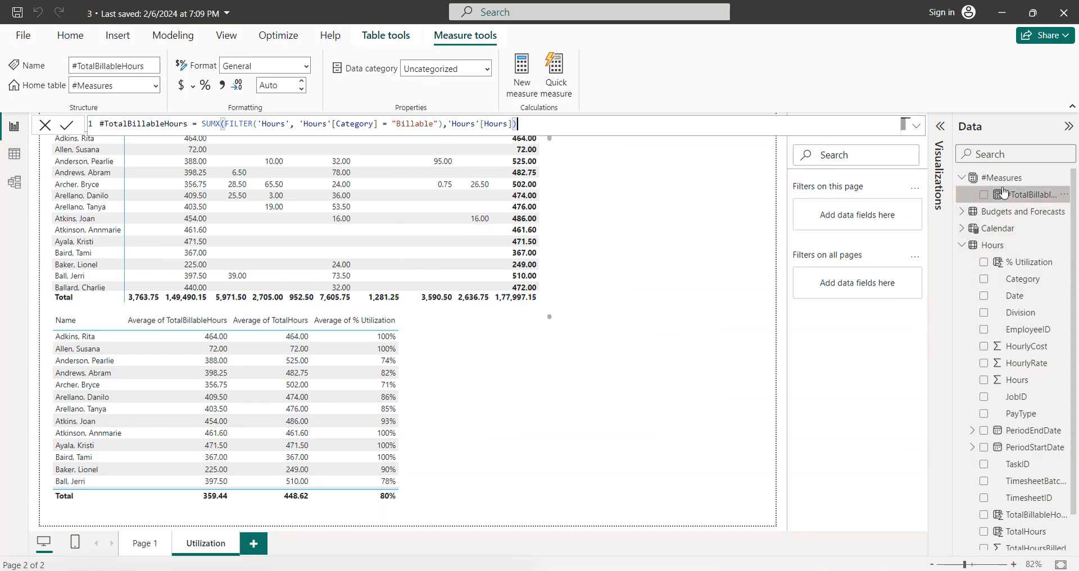
- Add a calculated column to the Calendar table with the formula WorkHours = IF([IsWorkDay],8,0)
click(1002, 181)
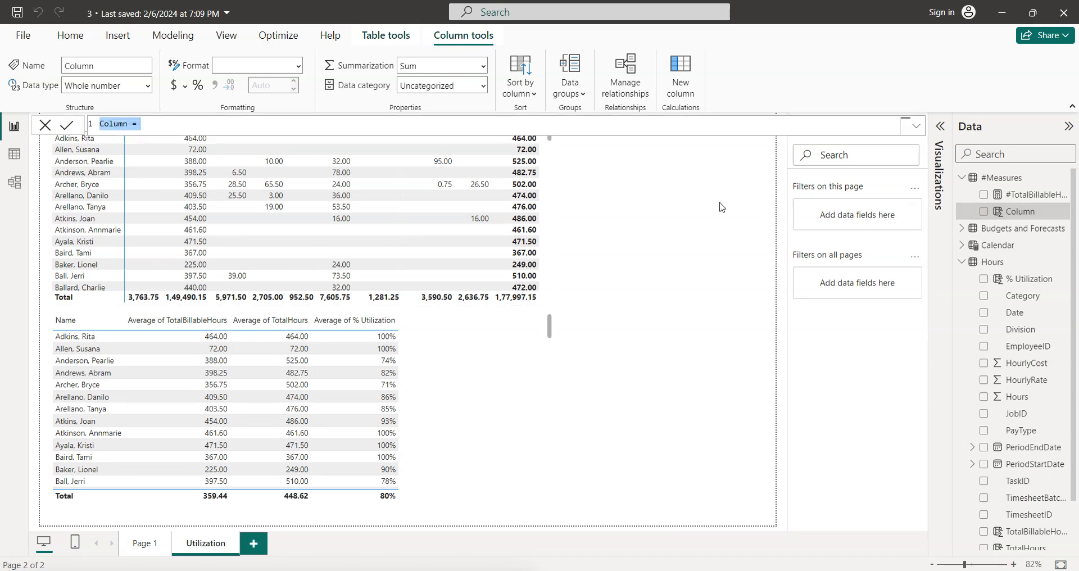
click(1064, 213)
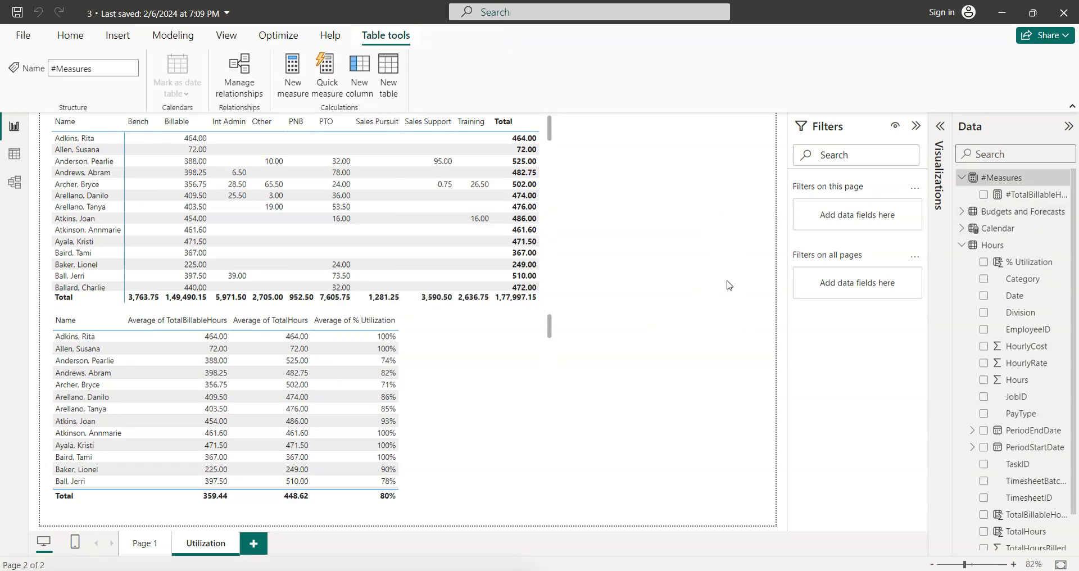
click(979, 228)
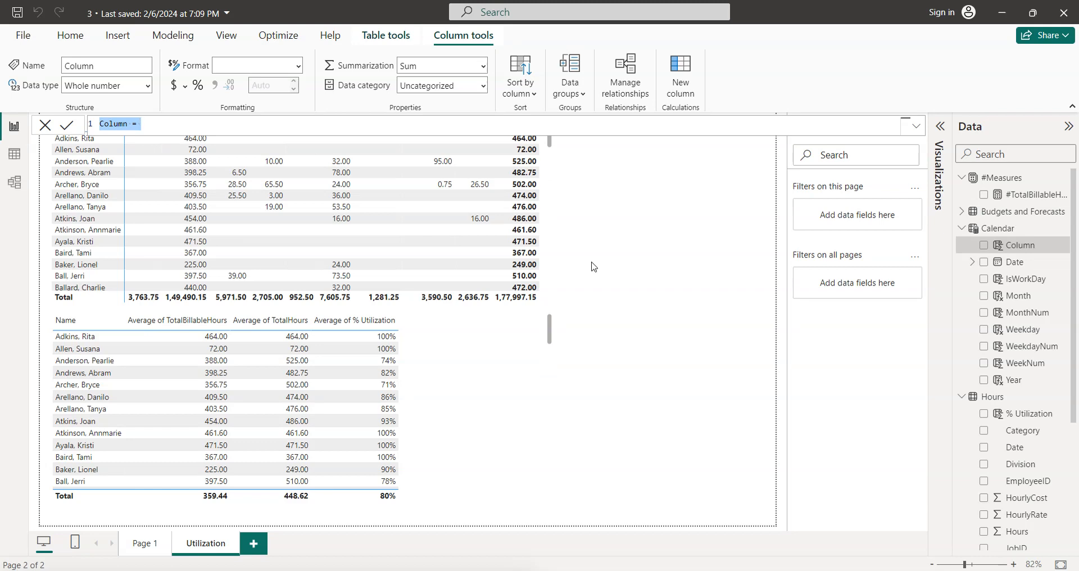
key(ctrl+v)
key(BackSpace)
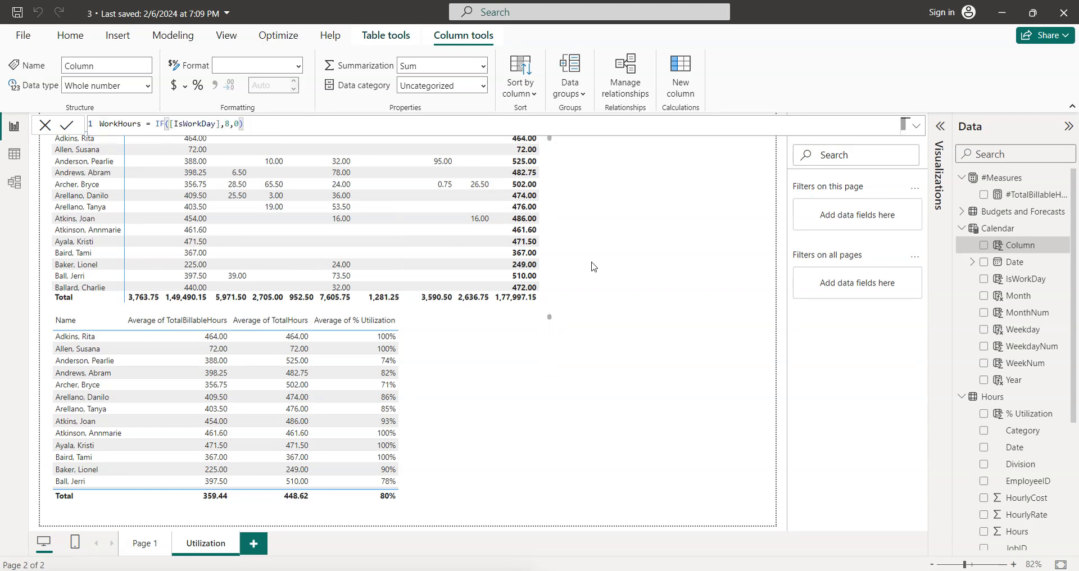
key(Return)
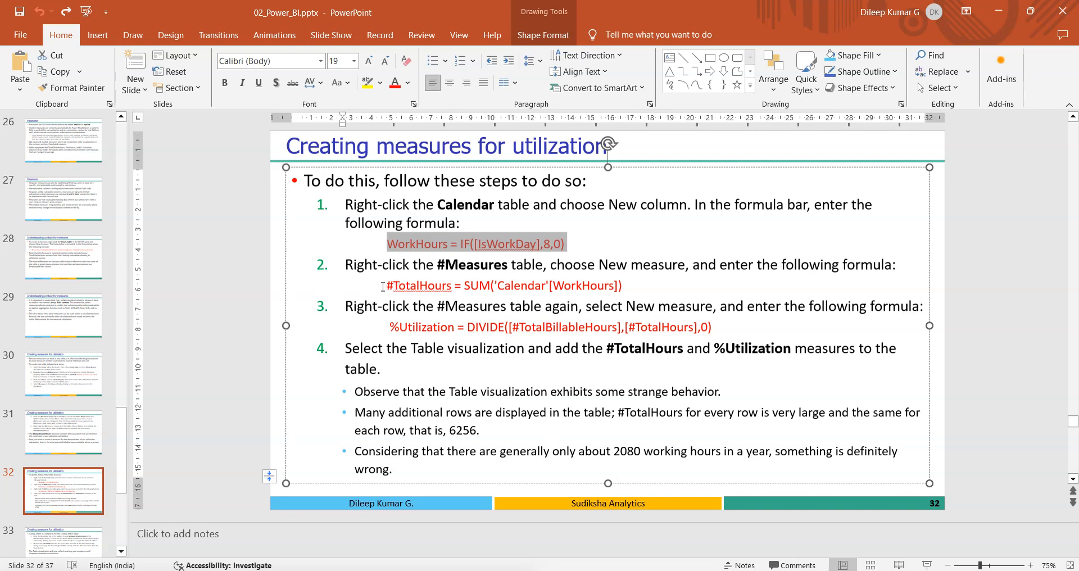
- Copy the formula #TotalHours = SUM('Calendar'[WorkHours]) from slide 32 in PowerPoint and return to Power BI
drag(385, 284, 623, 284)
key(ctrl+c)
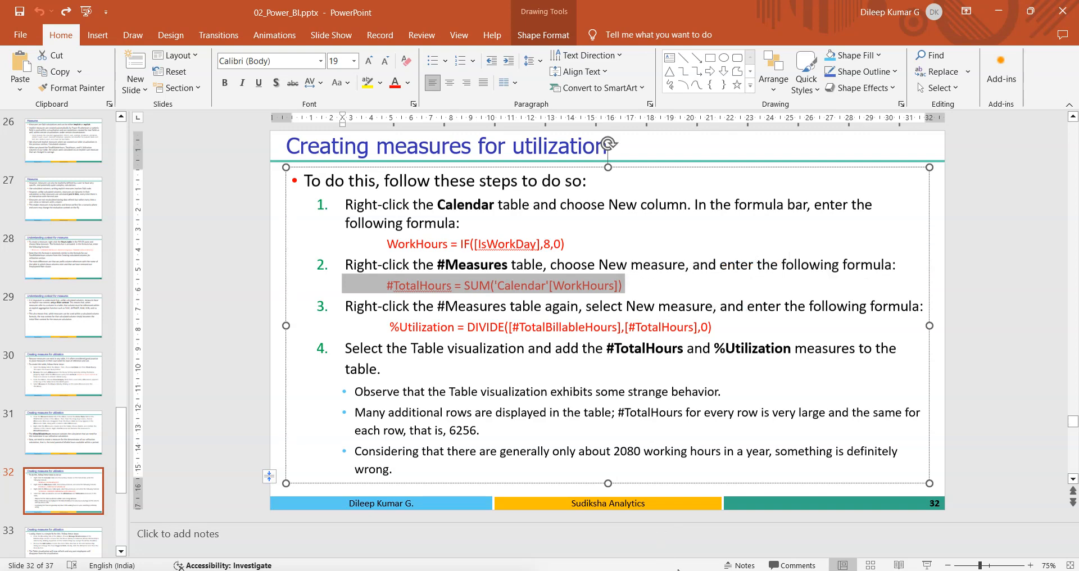
key(alt+Tab)
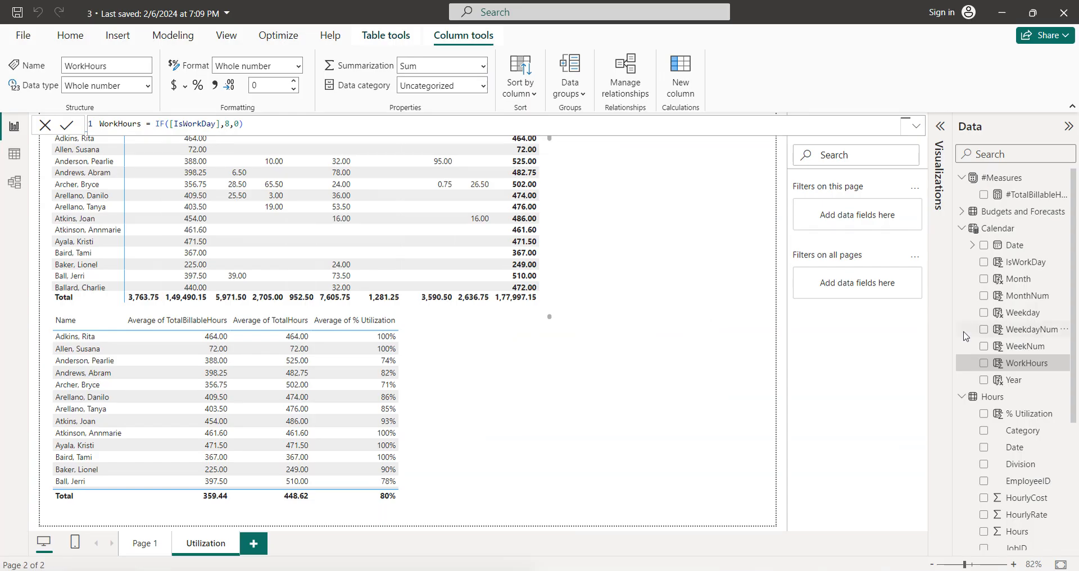
- Create a measure in the Calendar table with the copied formula #TotalHours = SUM('Calendar'[WorkHours])
click(981, 229)
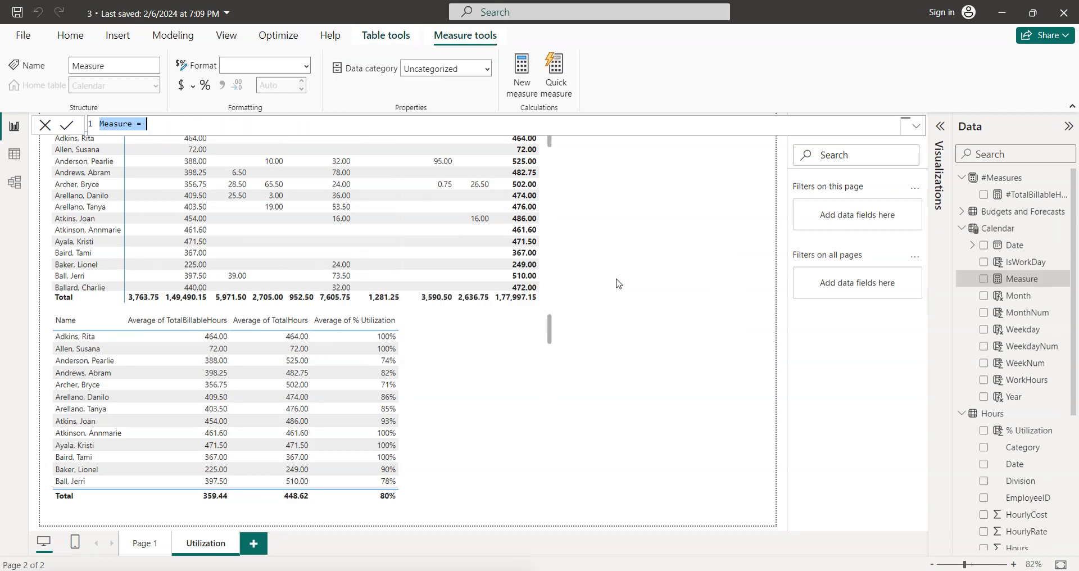
key(ctrl+v)
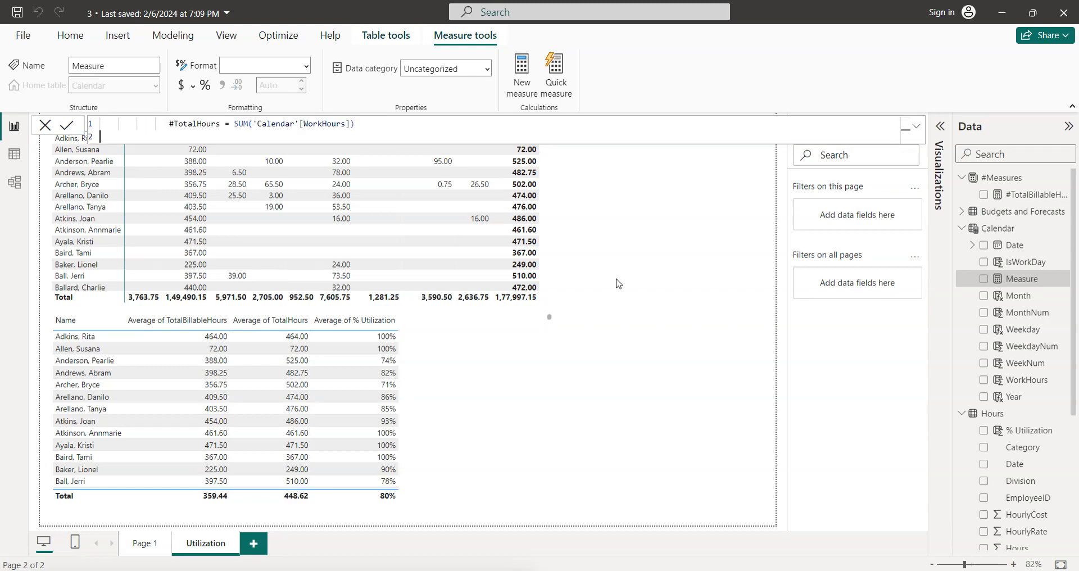
key(BackSpace)
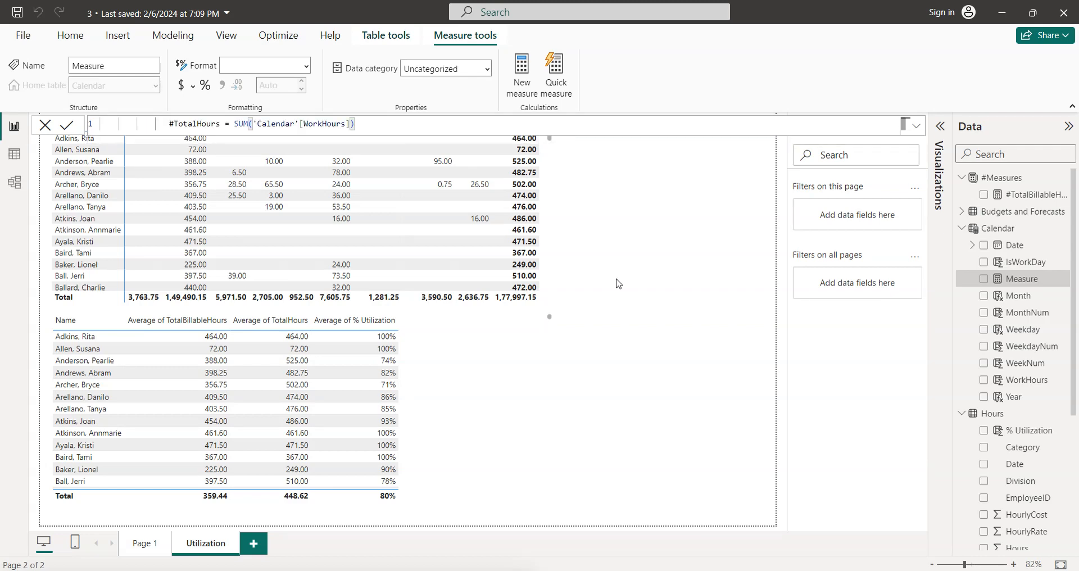
key(alt+Tab)
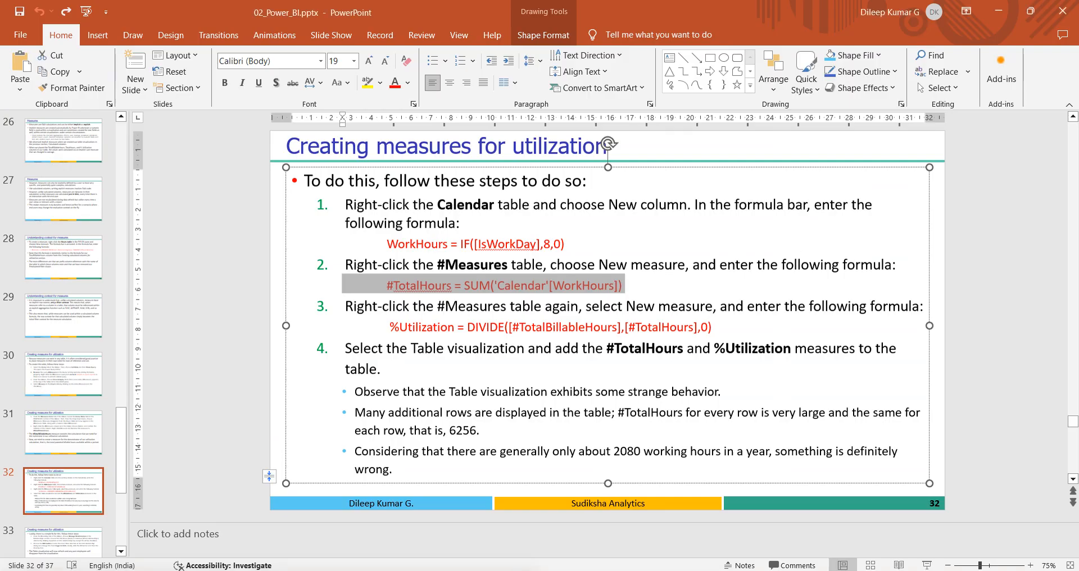
key(alt+Tab)
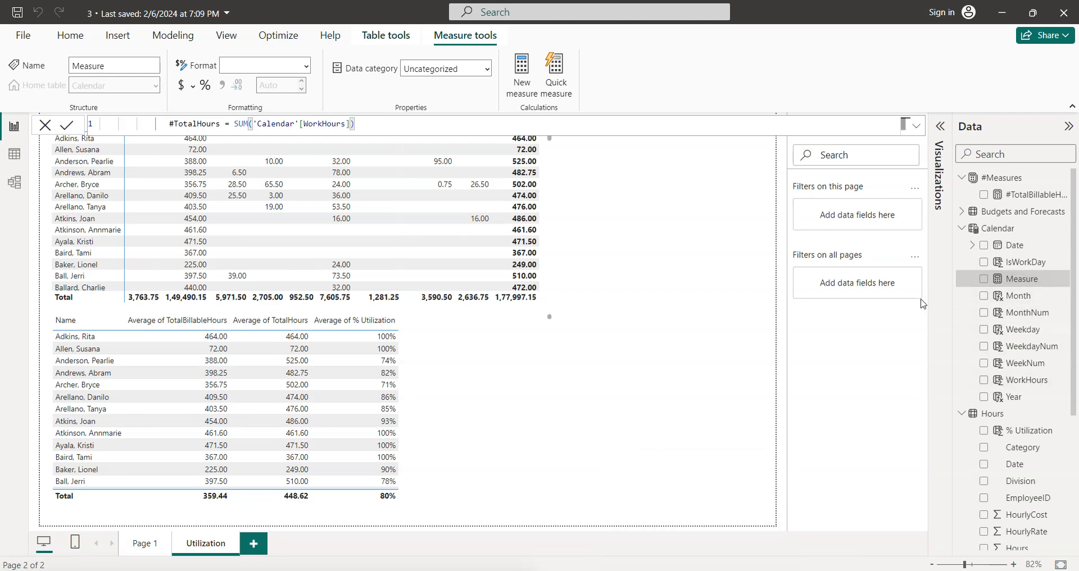
click(1063, 279)
click(651, 367)
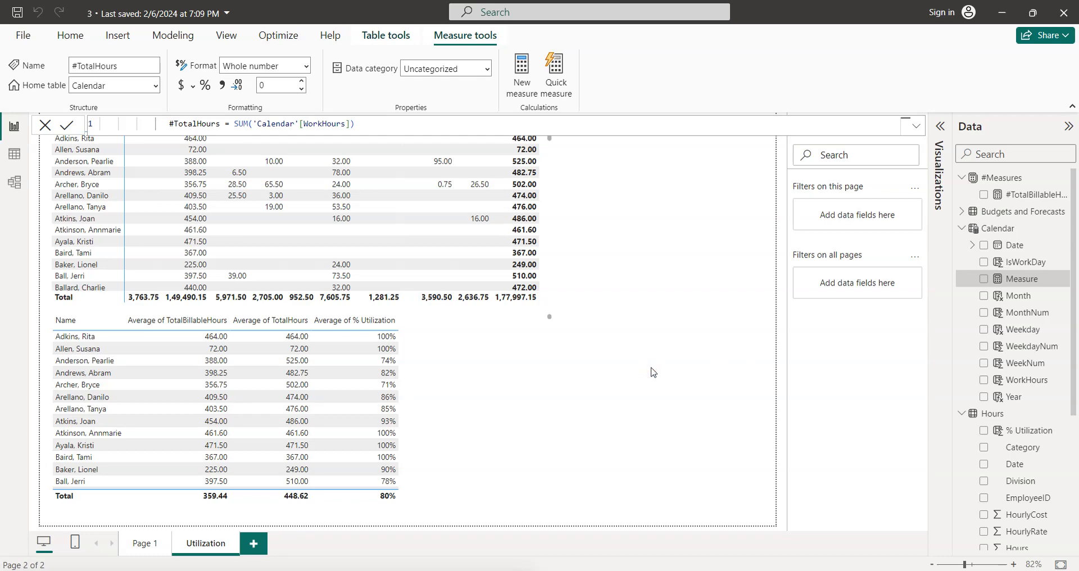
key(Return)
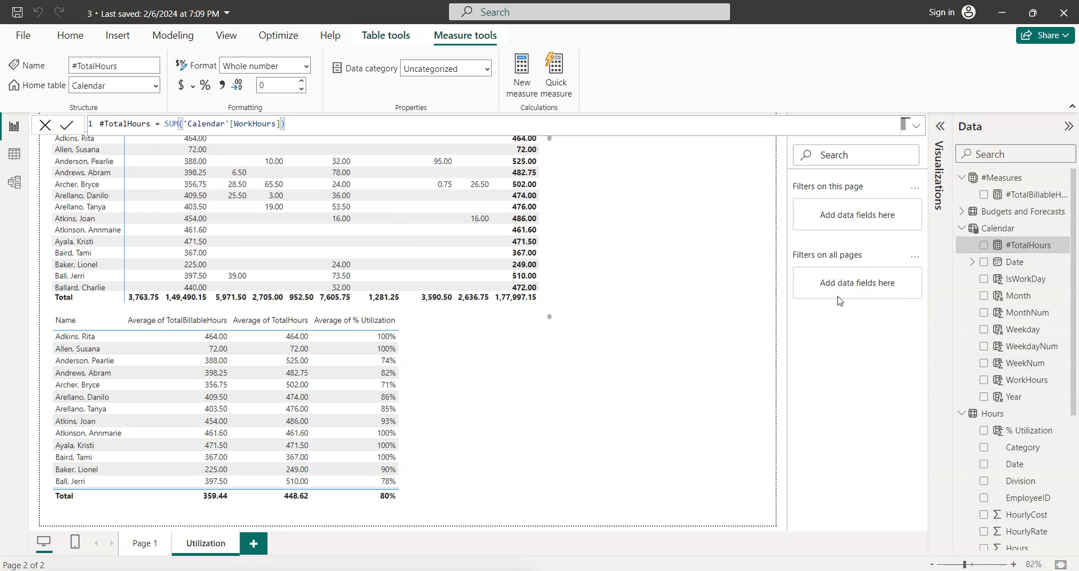
click(771, 271)
- Try to add a measure to the #Measures table with the formula #TotalHours = SUM('Calendar'[WorkHours]), removing the pasted leading spaces
click(1008, 189)
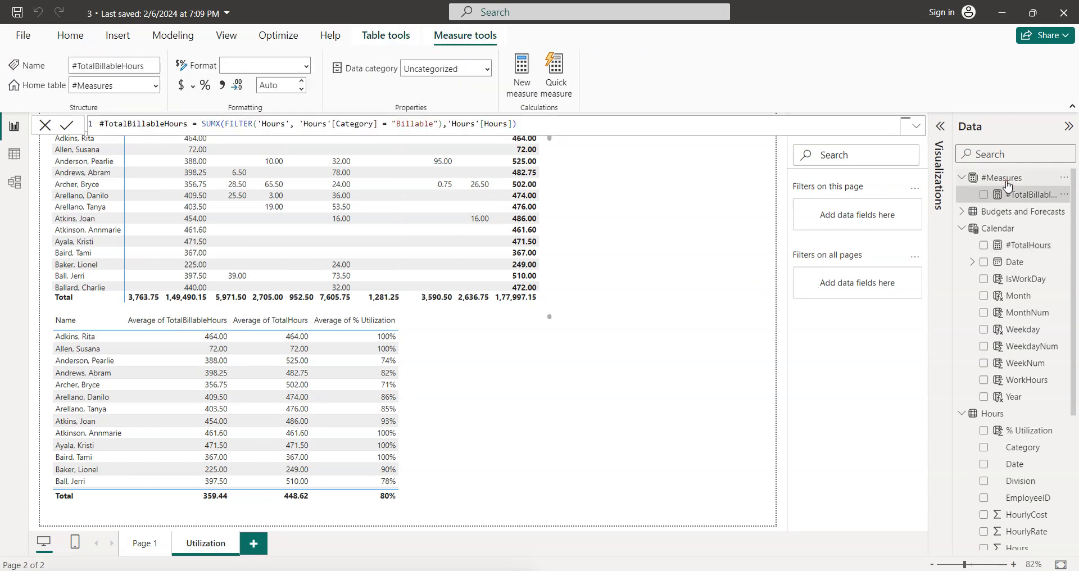
click(1008, 185)
click(295, 91)
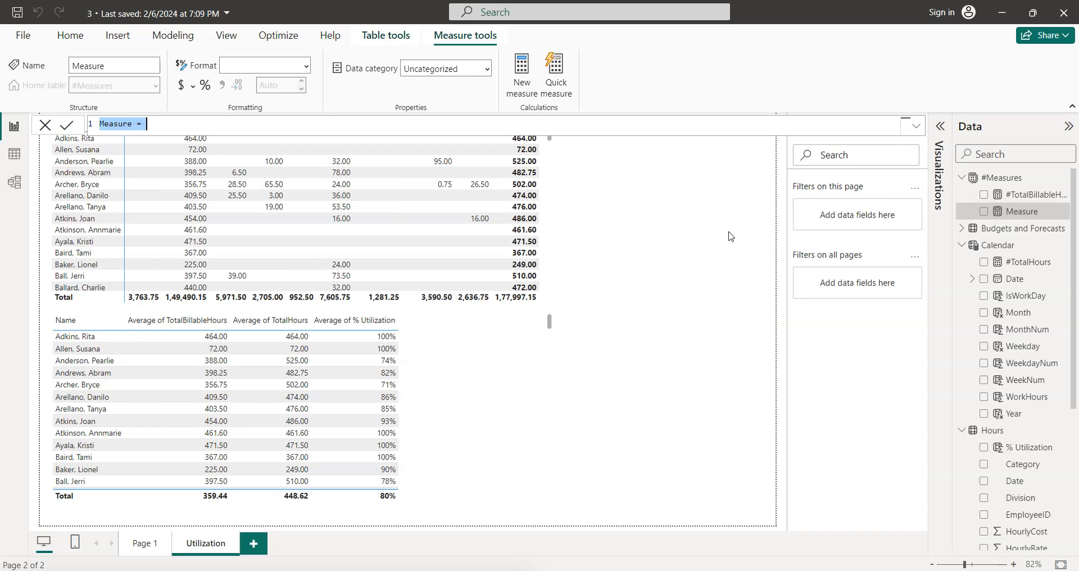
key(ctrl+v)
key(BackSpace)
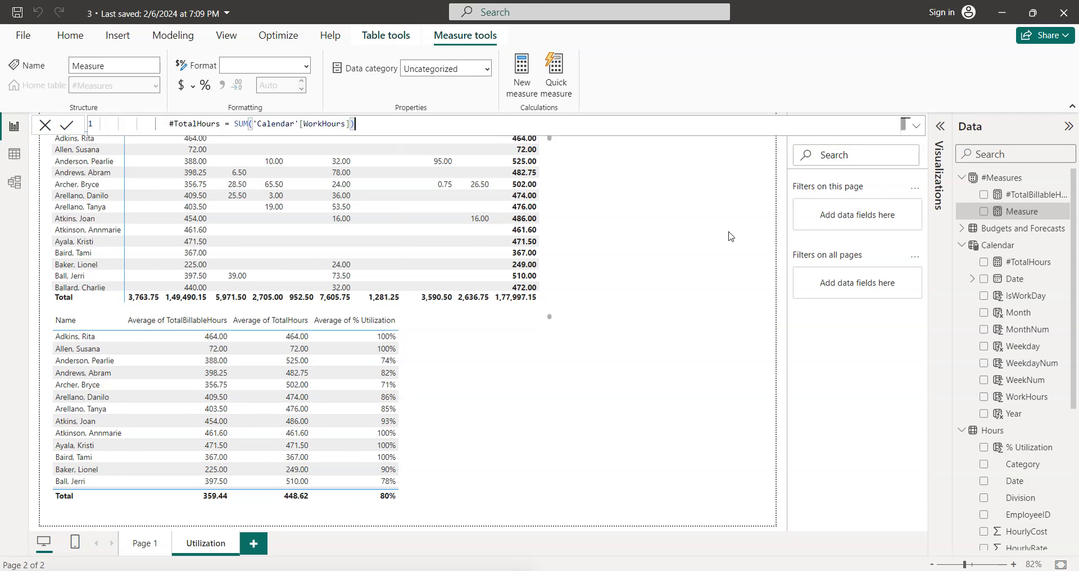
click(165, 124)
key(BackSpace)
key(BackSpace)
key(BackSpace)
key(BackSpace)
key(BackSpace)
key(BackSpace)
key(BackSpace)
key(BackSpace)
key(BackSpace)
key(BackSpace)
key(BackSpace)
key(BackSpace)
key(BackSpace)
key(BackSpace)
key(BackSpace)
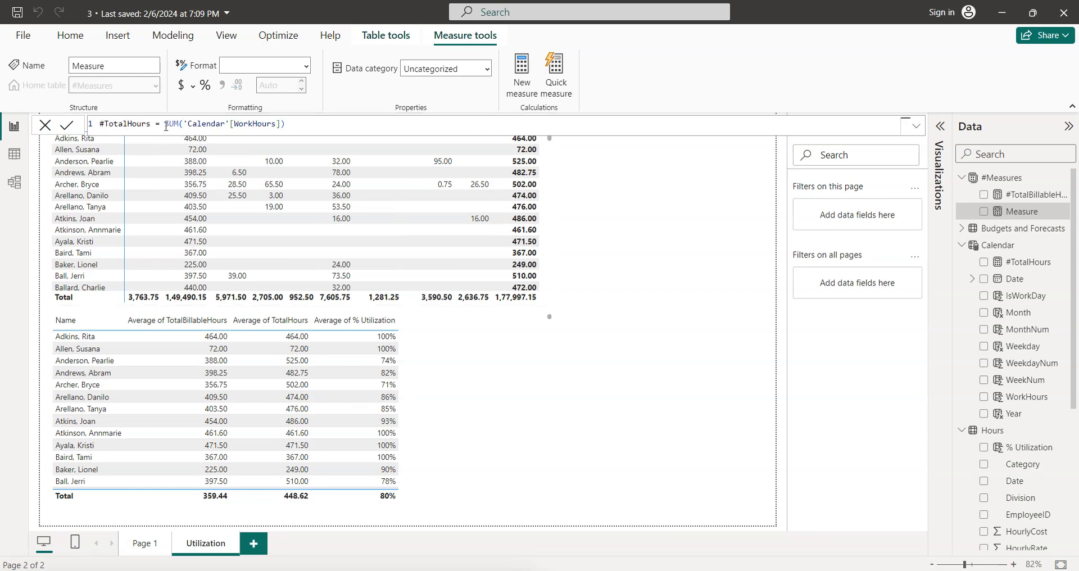
key(Return)
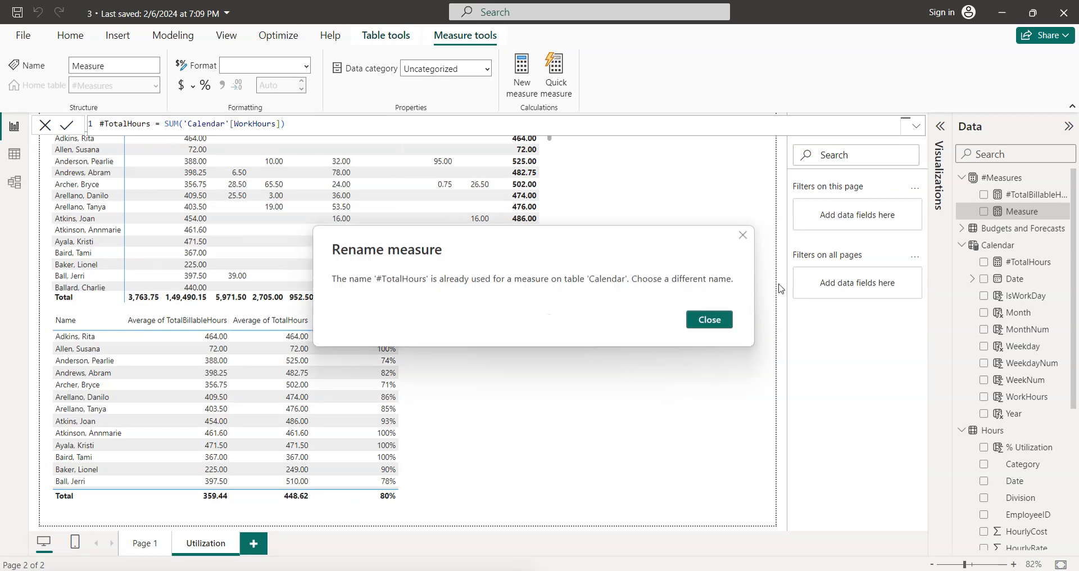
click(704, 321)
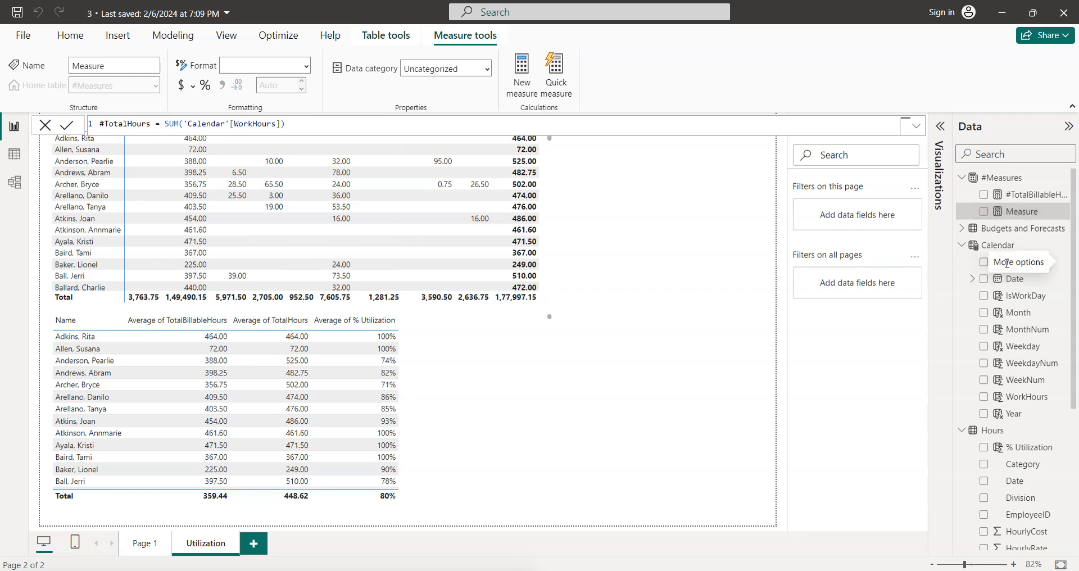
- Delete the #TotalHours measure from the Calendar table and discard the unfinished measure in the #Measures table
click(1059, 261)
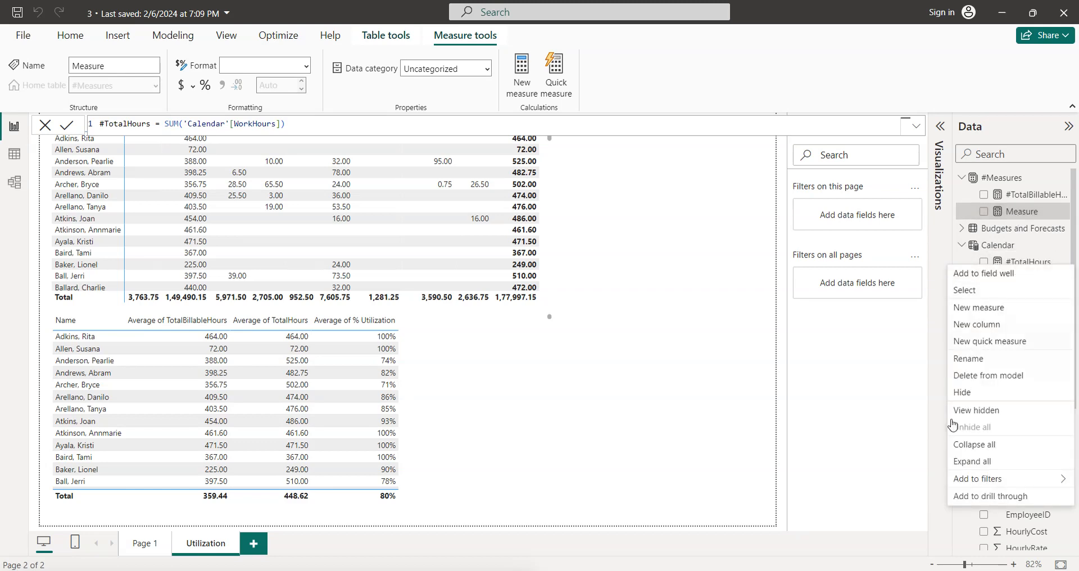
click(995, 375)
click(625, 323)
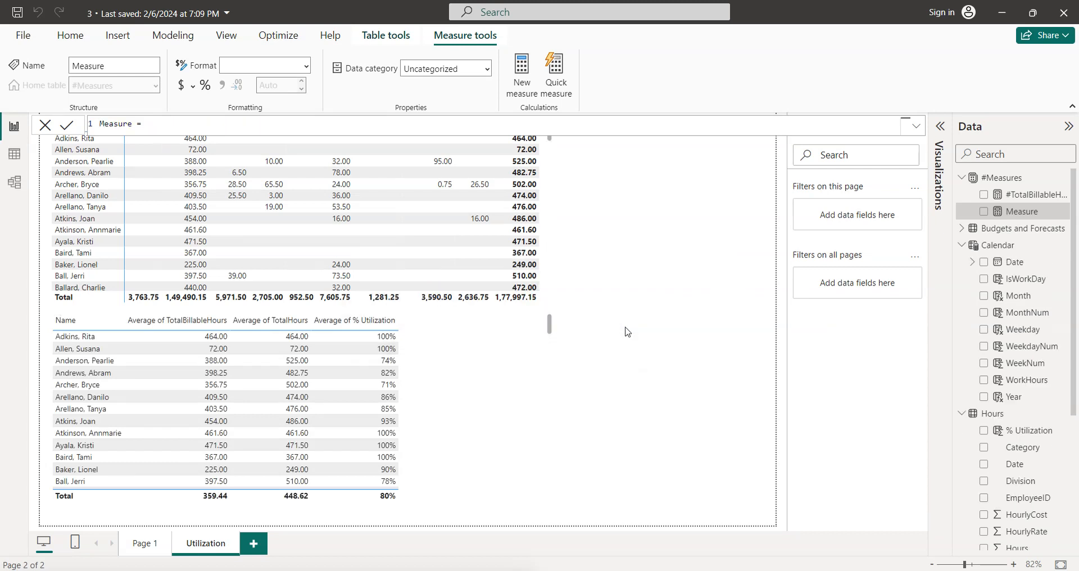
click(961, 179)
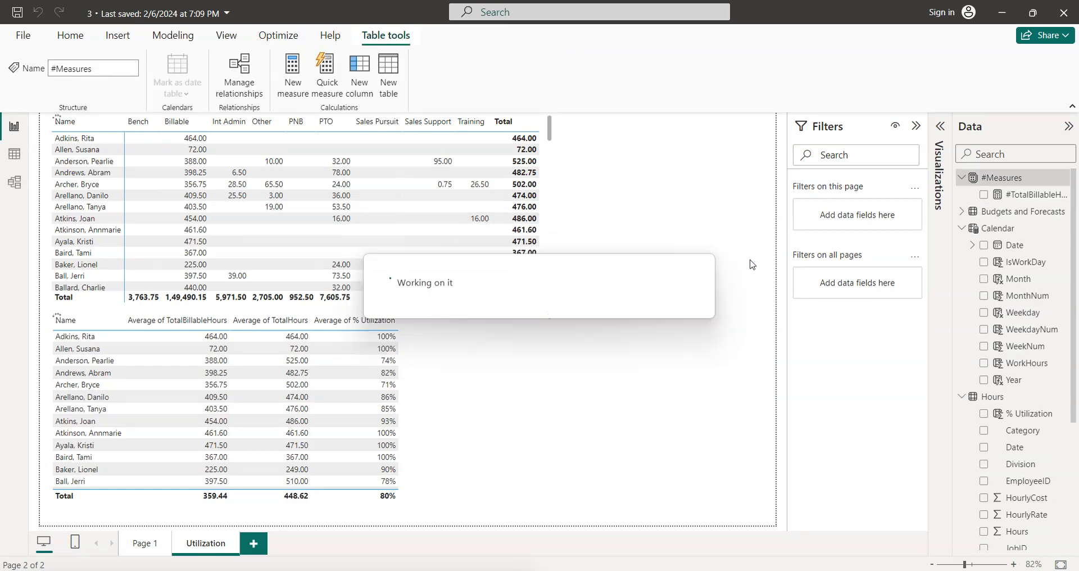
click(717, 299)
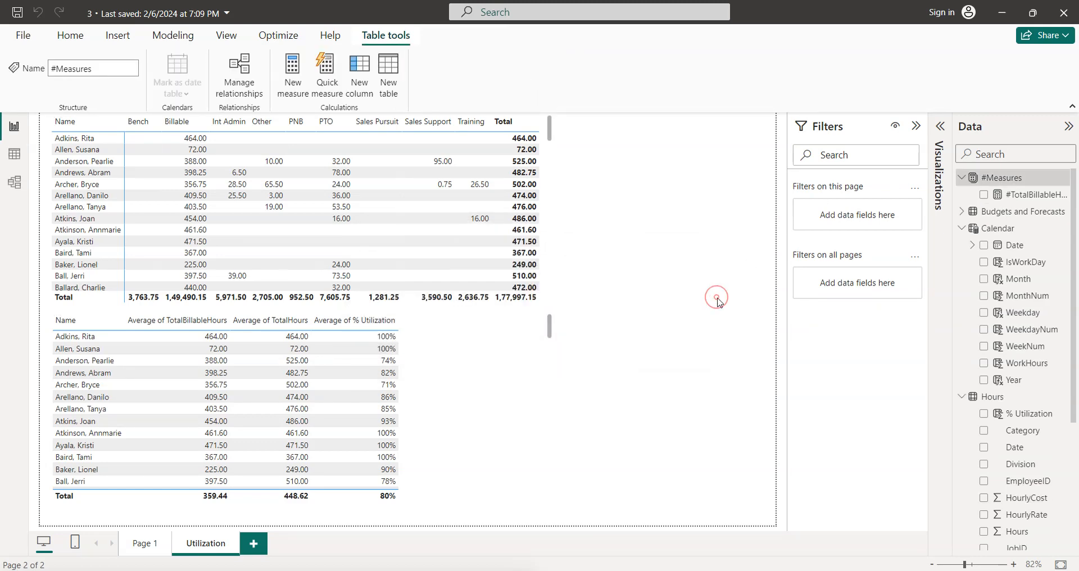
- Create a measure in the #Measures table with the copied formula #TotalHours = SUM('Calendar'[WorkHours]), removing the leading spaces
click(1009, 179)
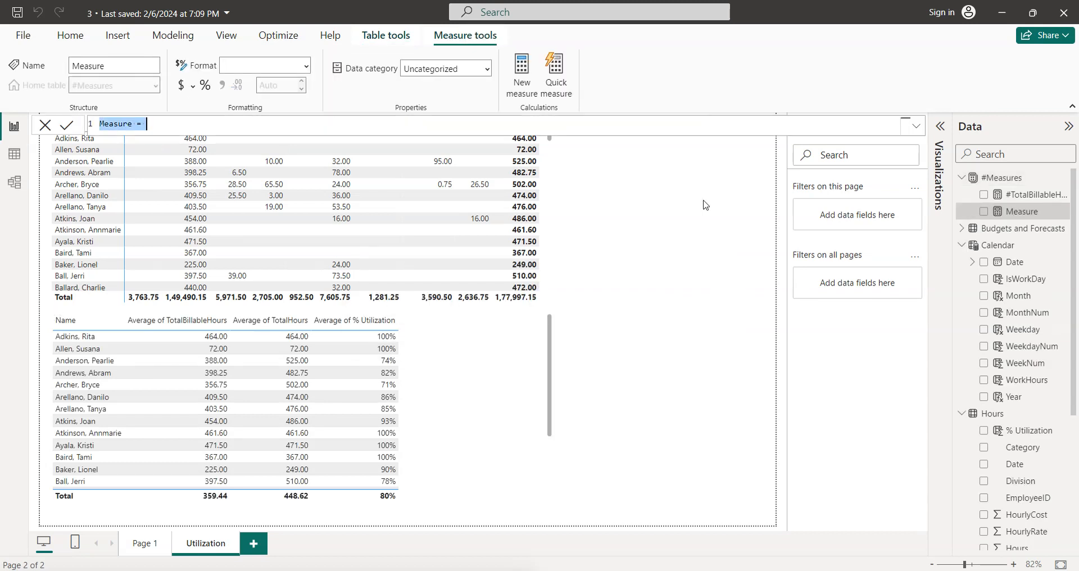
key(ctrl+v)
key(BackSpace)
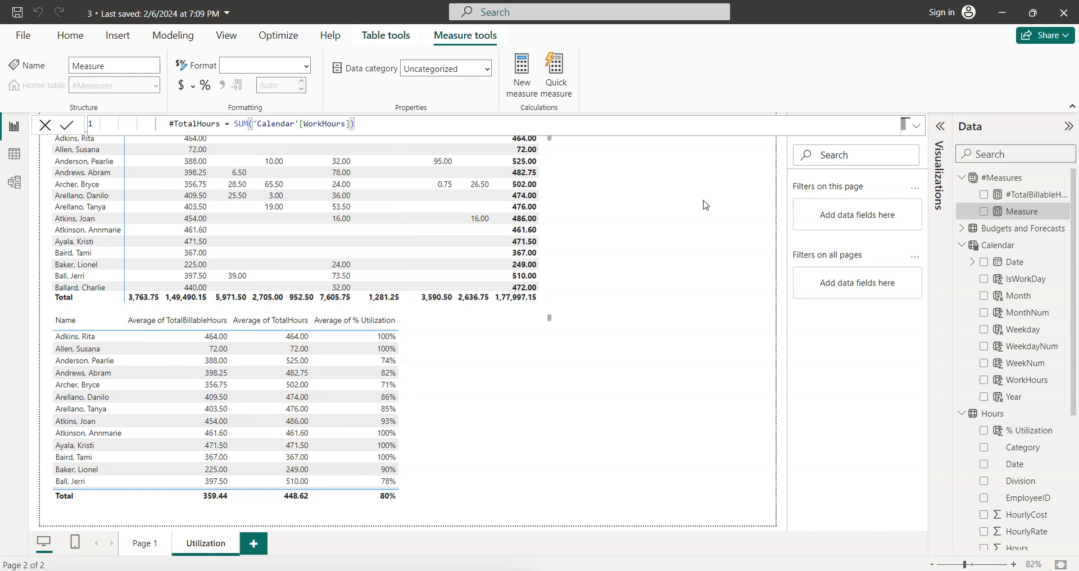
key(Left)
key(Left)
key(Left)
key(Left)
key(Left)
key(Left)
key(Left)
key(Left)
key(BackSpace)
key(BackSpace)
key(BackSpace)
key(BackSpace)
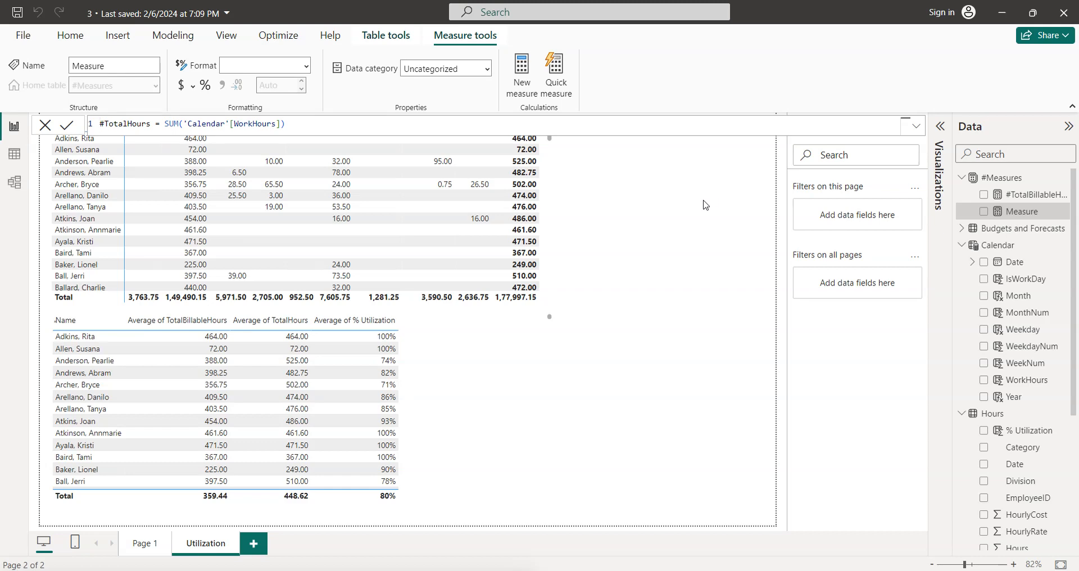
key(Return)
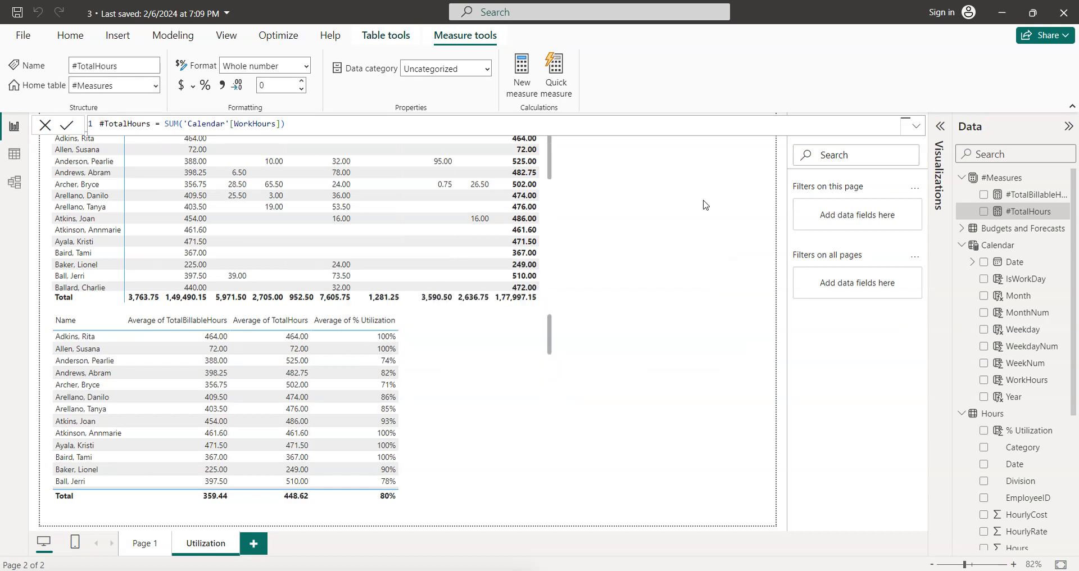